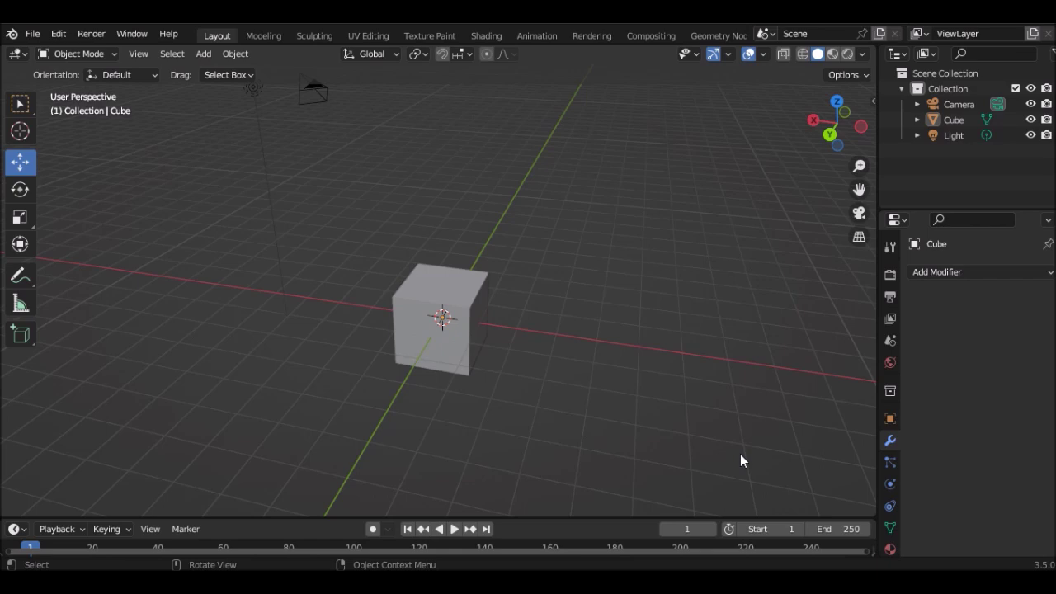
Raise the default cube along the Z axis until its base rests roughly on the grid.
{"action": "left_click", "coordinate": [432, 292]}
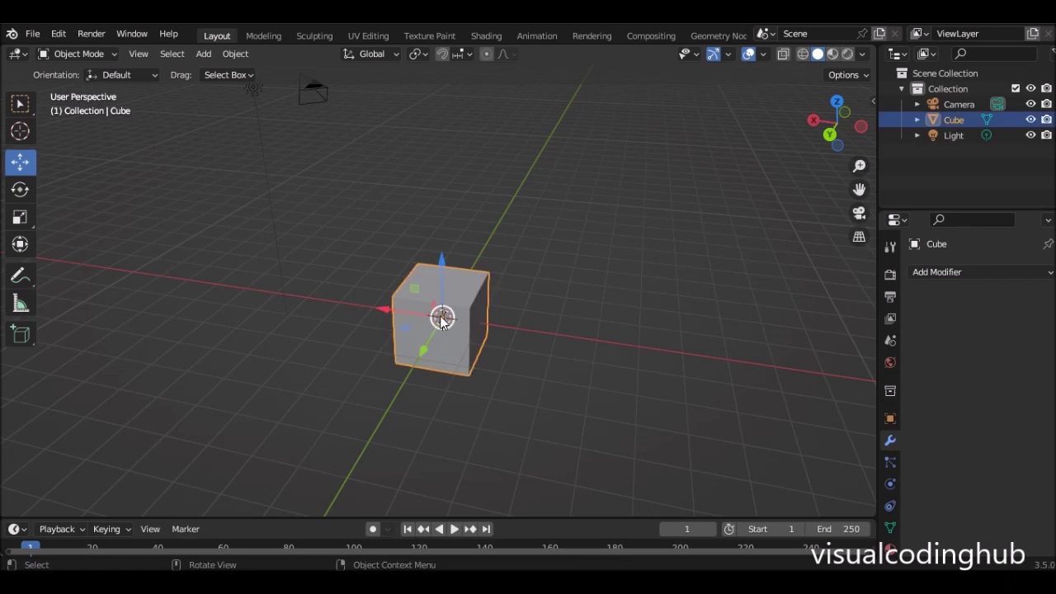
{"action": "left_click_drag", "start_coordinate": [446, 262], "coordinate": [450, 227]}
{"action": "mouse_move", "coordinate": [457, 244]}
{"action": "middle_mouse_down"}
{"action": "mouse_move", "coordinate": [444, 219]}
{"action": "mouse_move", "coordinate": [448, 238]}
{"action": "middle_mouse_up"}
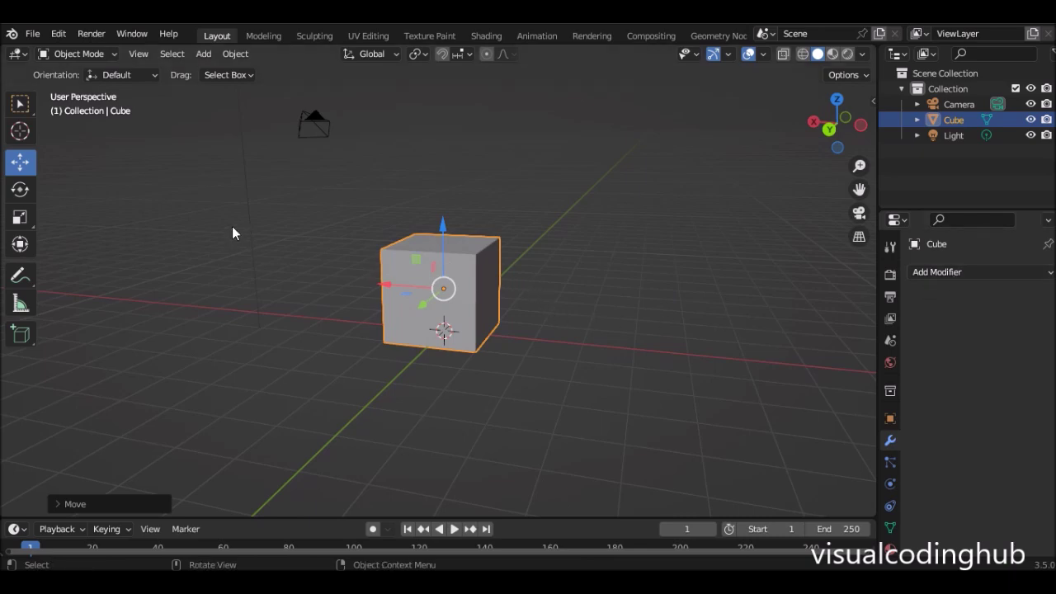
Enter Edit Mode on the cube and add one centred vertical loop cut that splits it into two halves along X.
{"action": "left_click", "coordinate": [98, 56]}
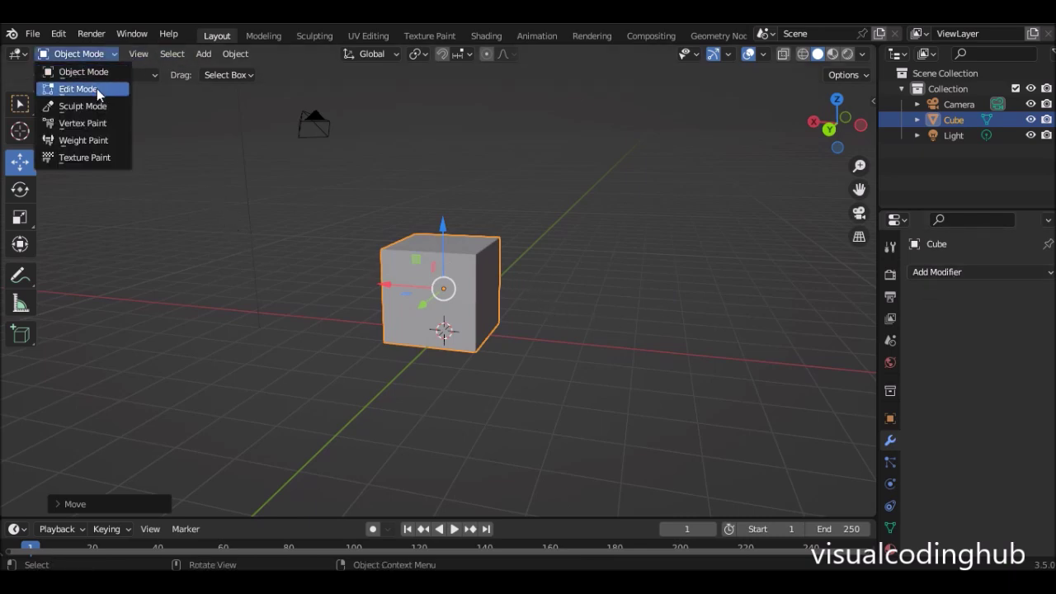
{"action": "left_click", "coordinate": [96, 88]}
{"action": "middle_click_drag", "start_coordinate": [505, 223], "coordinate": [515, 246]}
{"action": "key", "text": "ctrl+r"}
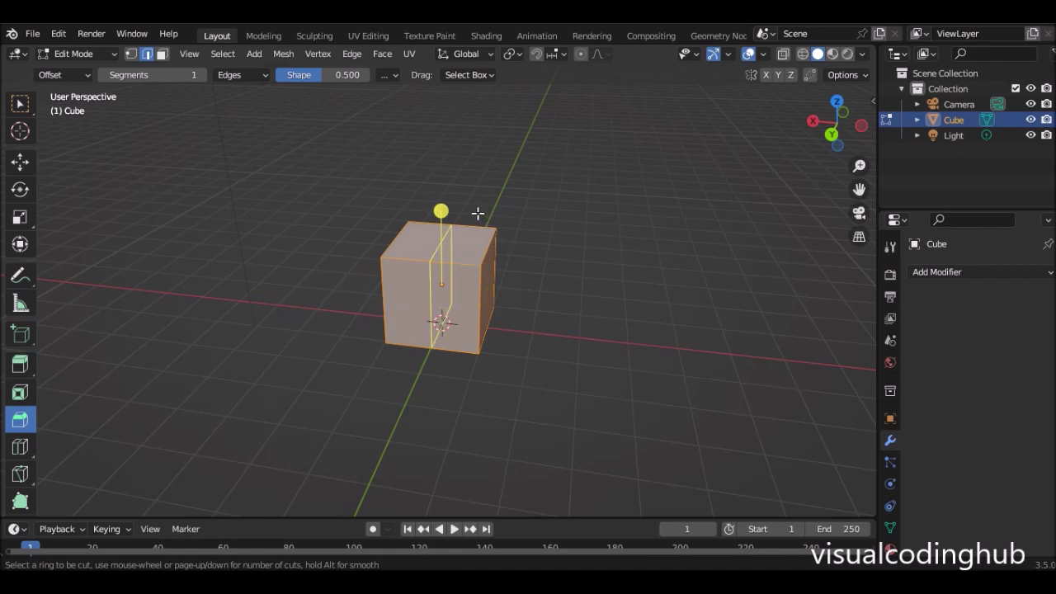
{"action": "left_click", "coordinate": [475, 213]}
{"action": "right_click", "coordinate": [474, 213]}
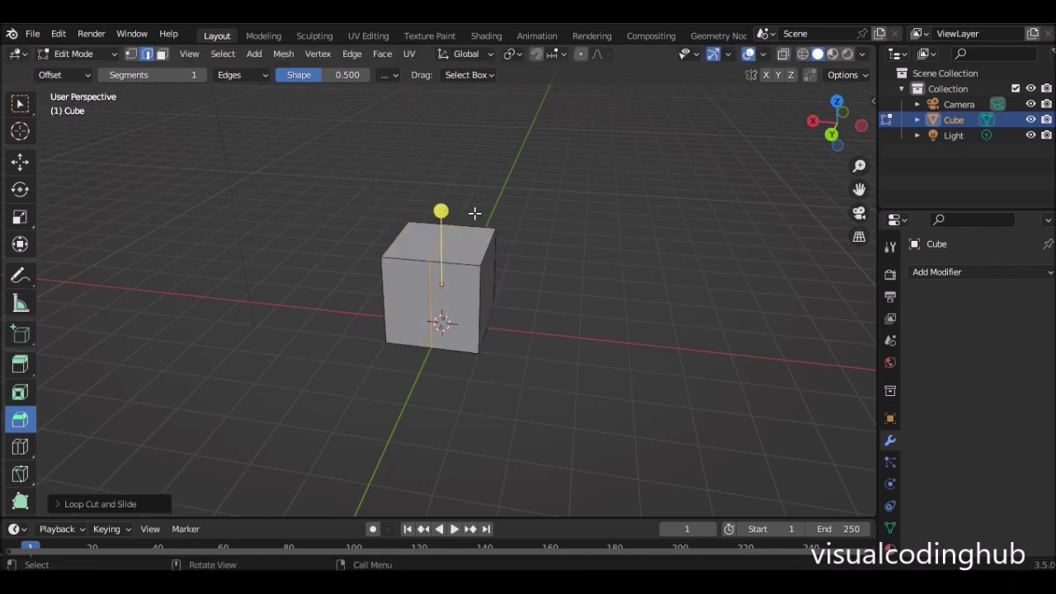
Delete the faces of the cube's +X half, using face selection, so that only the -X half is left.
{"action": "middle_click_drag", "start_coordinate": [507, 227], "coordinate": [411, 217]}
{"action": "left_click", "coordinate": [20, 160]}
{"action": "middle_click_drag", "start_coordinate": [298, 243], "coordinate": [387, 153]}
{"action": "left_click", "coordinate": [163, 55]}
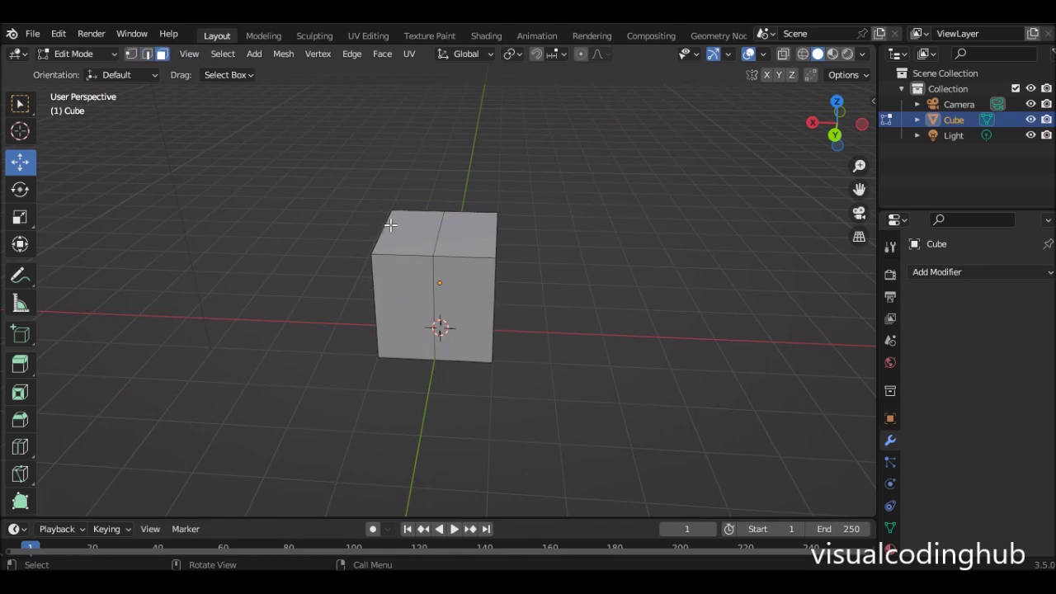
{"action": "left_click", "coordinate": [391, 224]}
{"action": "middle_click_drag", "start_coordinate": [467, 207], "coordinate": [439, 323]}
{"action": "left_click", "coordinate": [371, 274]}
{"action": "left_click", "coordinate": [438, 356], "text": "shift"}
{"action": "key", "text": "x"}
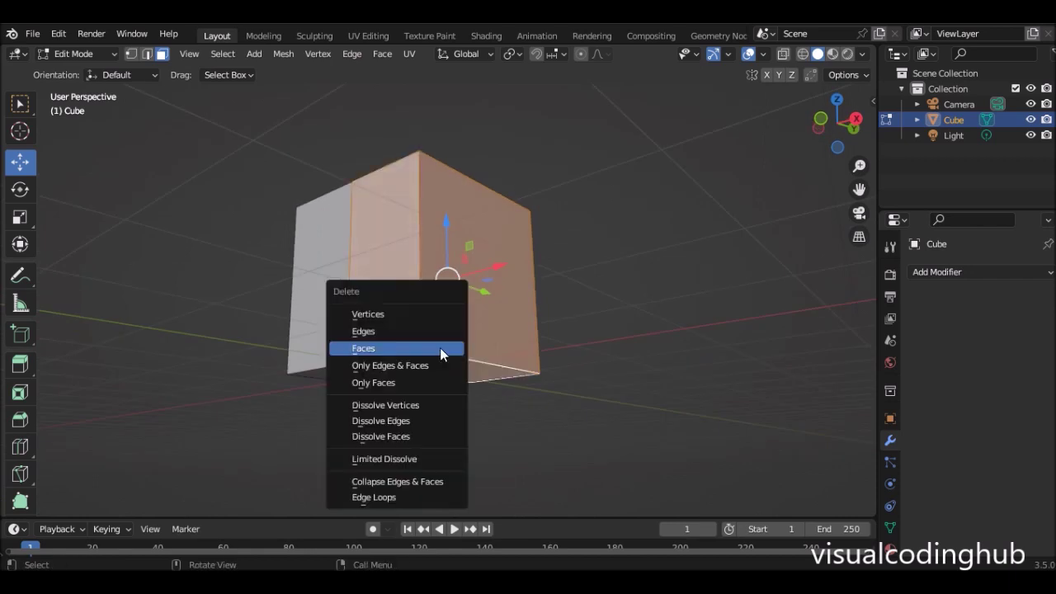
{"action": "left_click", "coordinate": [440, 347]}
{"action": "middle_click_drag", "start_coordinate": [440, 347], "coordinate": [428, 313]}
Add a Mirror modifier on the X axis to the half cube in Object Mode and return to Edit Mode.
{"action": "key", "text": "Tab"}
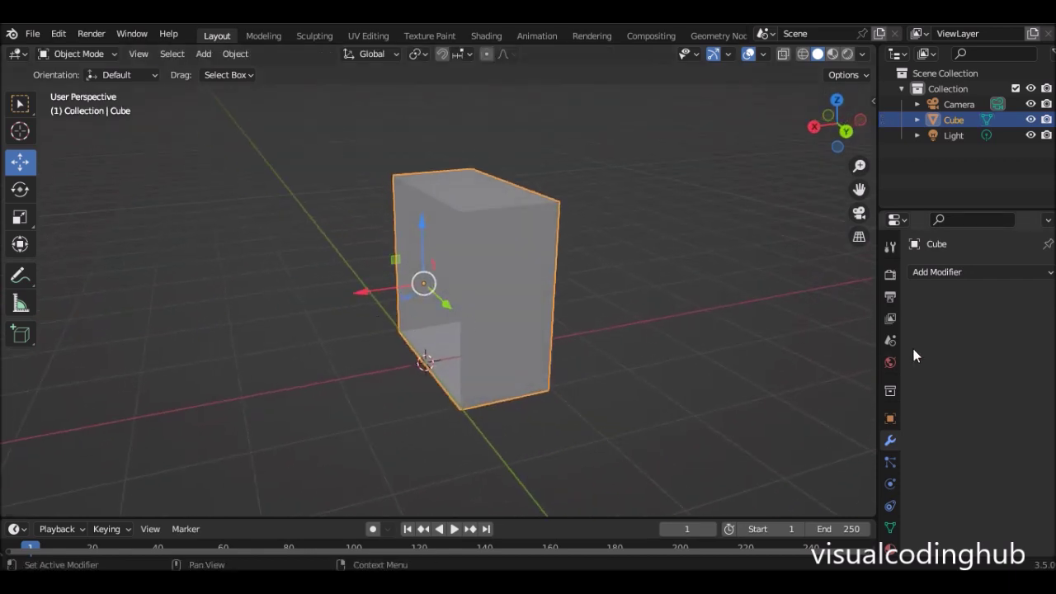
{"action": "left_click", "coordinate": [938, 274]}
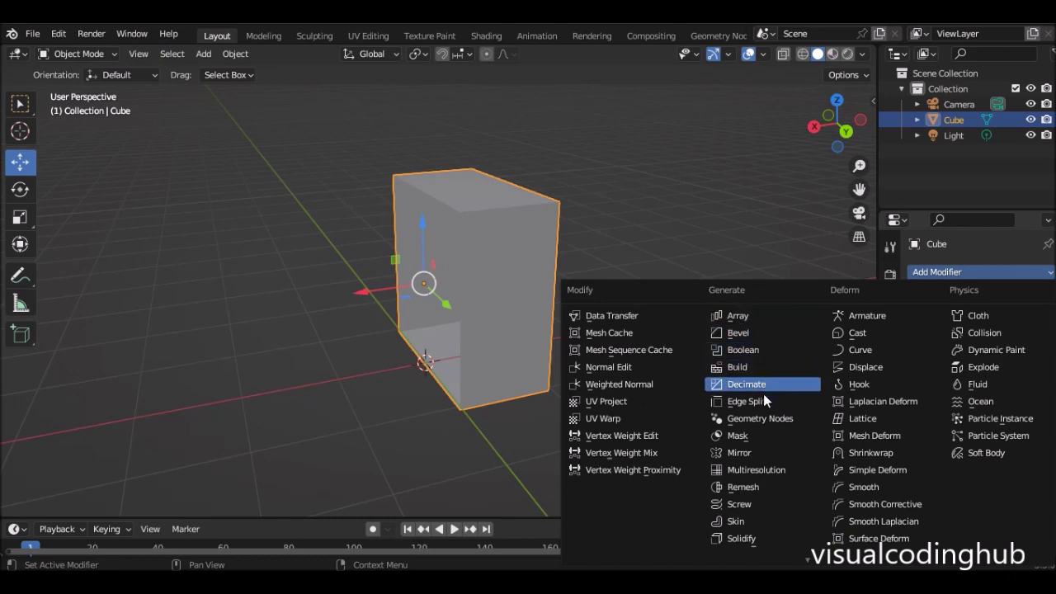
{"action": "left_click", "coordinate": [753, 455]}
{"action": "scroll", "coordinate": [596, 289], "scroll_direction": "down", "scroll_amount": 2}
{"action": "scroll", "coordinate": [596, 288], "scroll_direction": "down", "scroll_amount": 1}
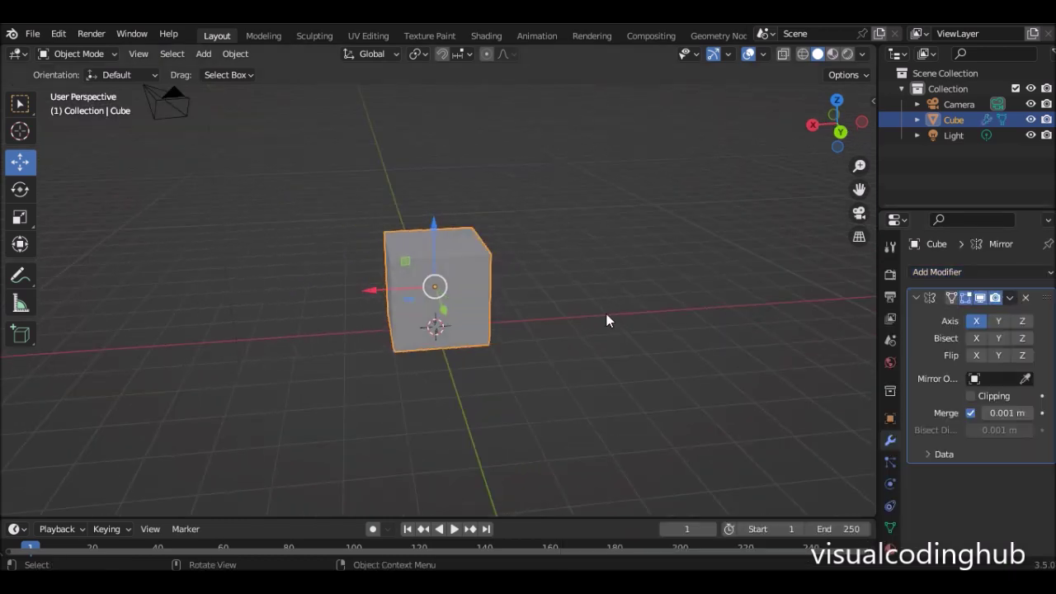
{"action": "scroll", "coordinate": [596, 286], "scroll_direction": "up", "scroll_amount": 4}
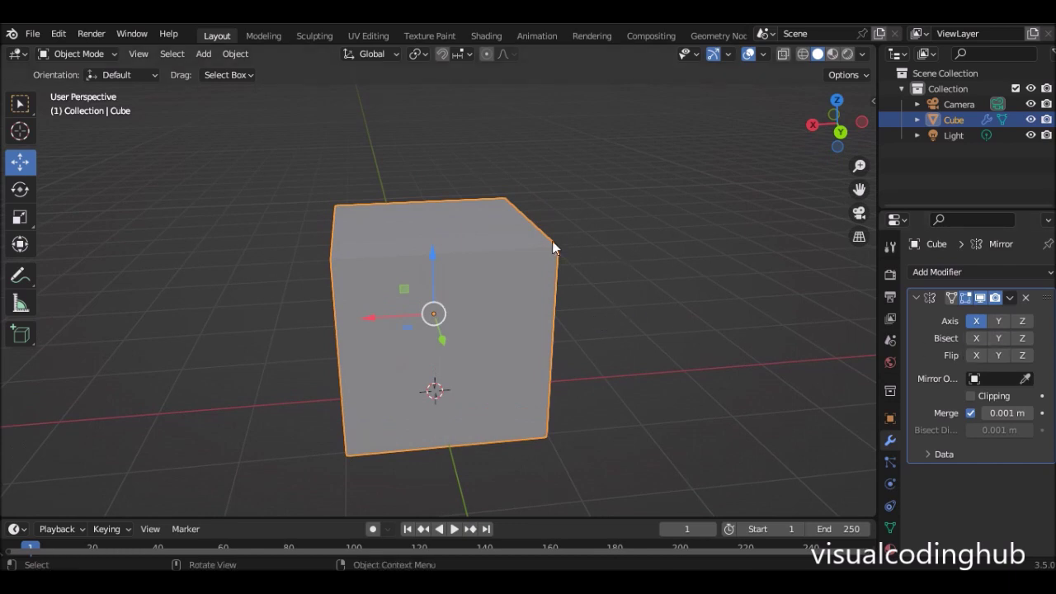
{"action": "key", "text": "Tab"}
Try moving the end face of the half cube freely to test the mirroring, and cancel the move.
{"action": "left_click", "coordinate": [518, 260]}
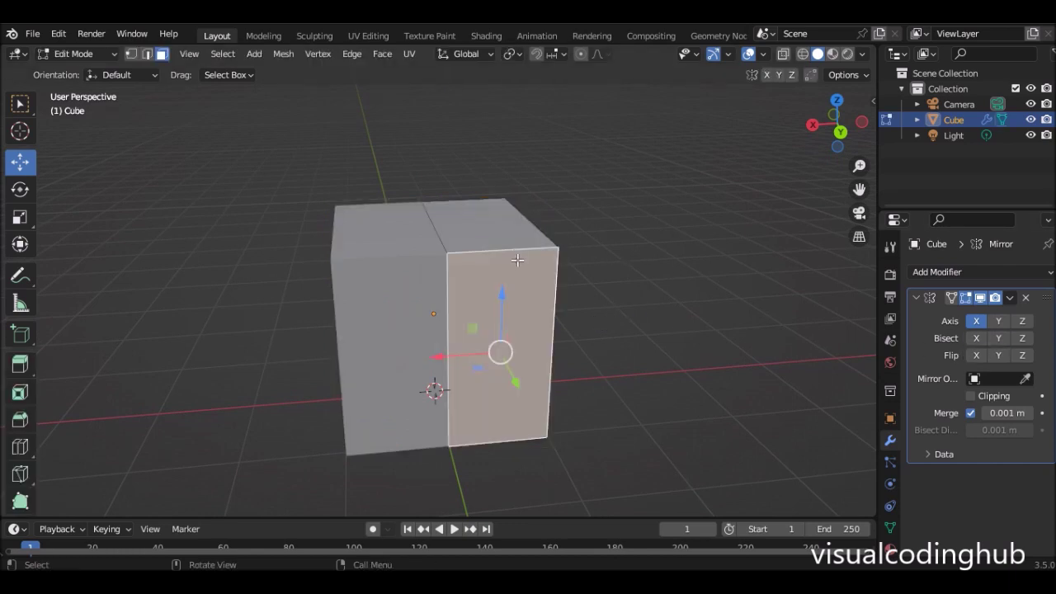
{"action": "key", "text": "g"}
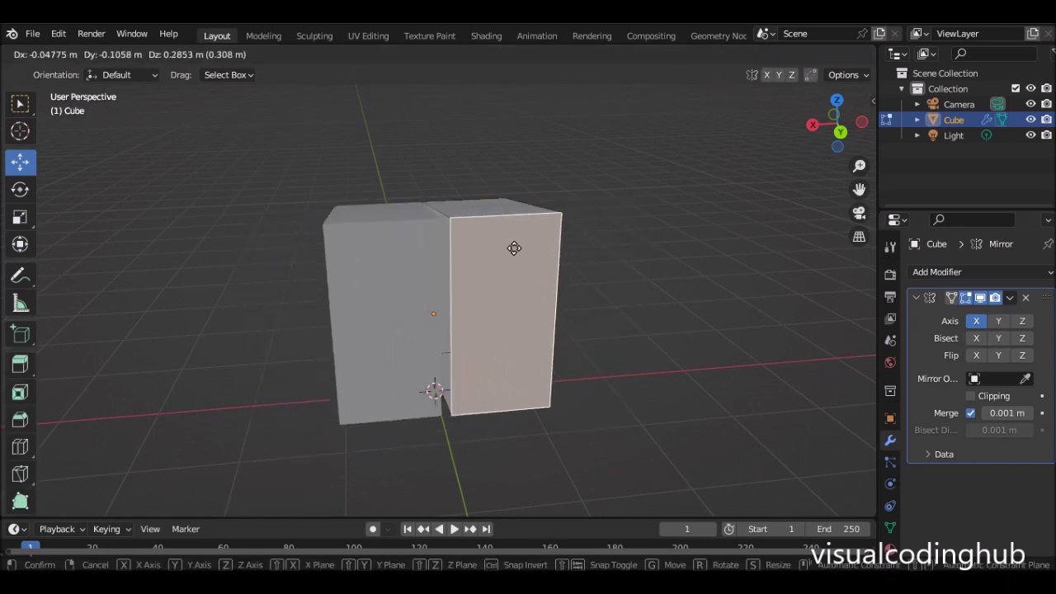
{"action": "right_click", "coordinate": [563, 234]}
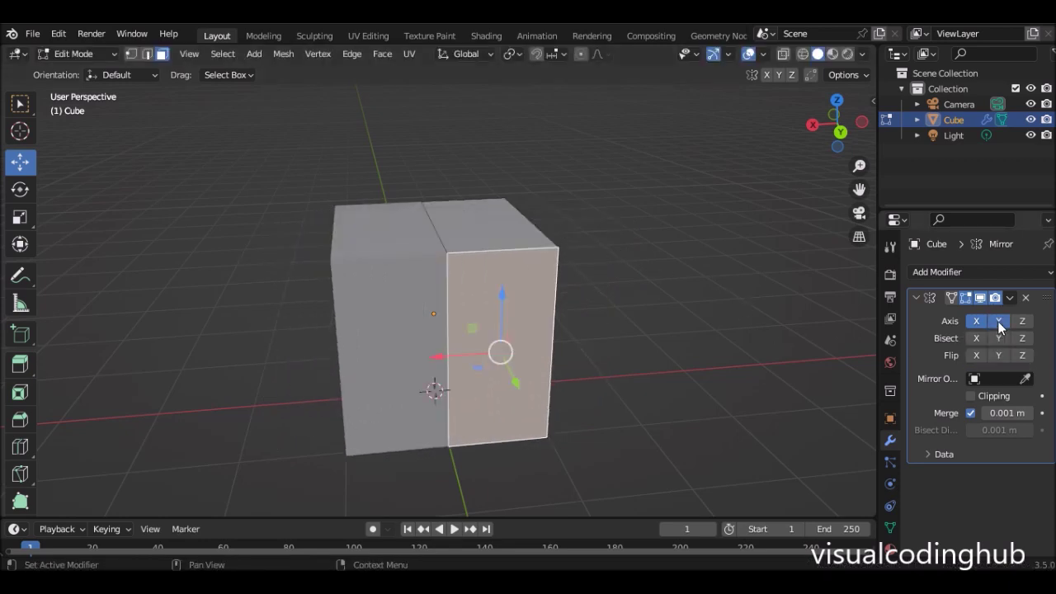
{"action": "middle_click_drag", "start_coordinate": [677, 323], "coordinate": [605, 307]}
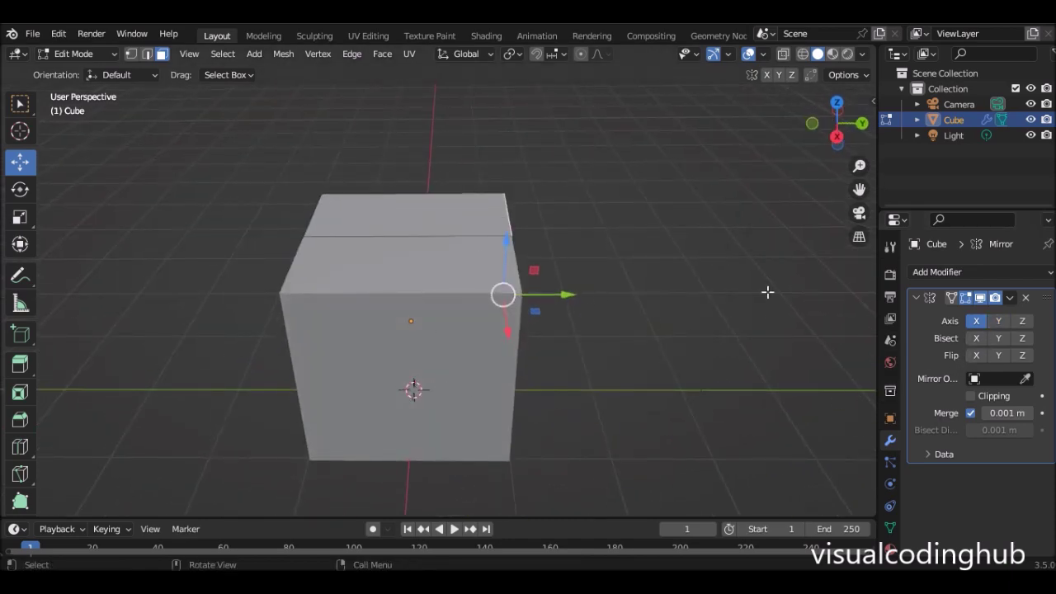
{"action": "middle_click_drag", "start_coordinate": [567, 269], "coordinate": [500, 285]}
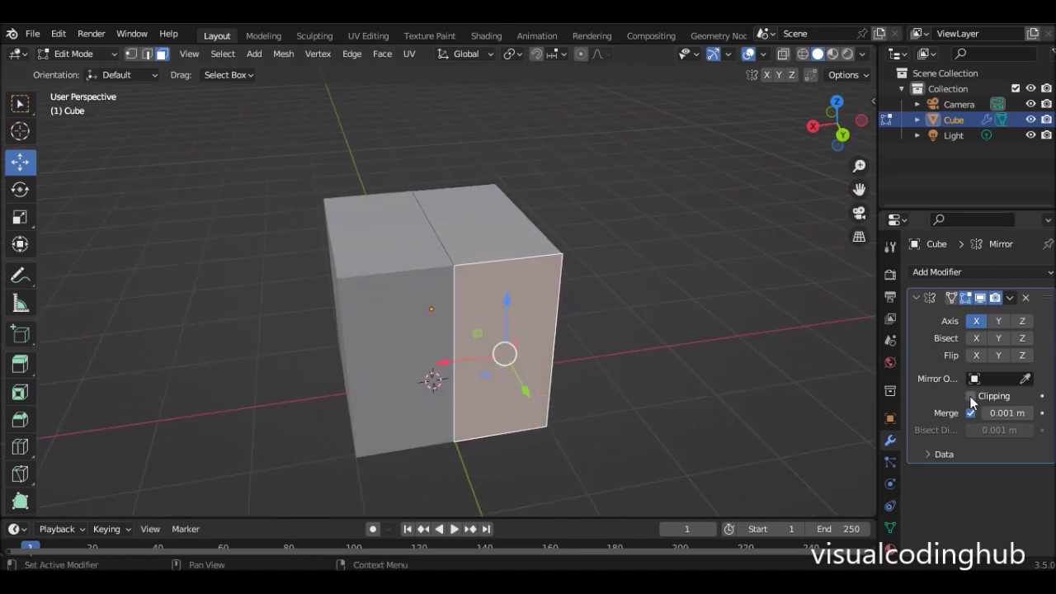
Test moving the selected half along X across the mirror plane and enable Clipping on the Mirror modifier.
{"action": "middle_click_drag", "start_coordinate": [634, 330], "coordinate": [588, 323]}
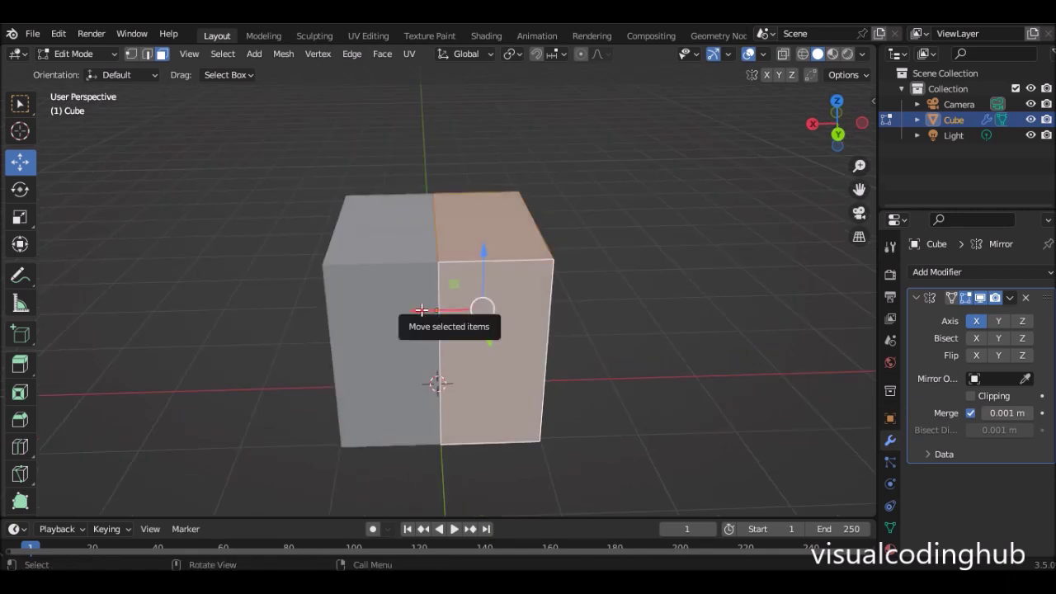
{"action": "left_click_drag", "start_coordinate": [421, 309], "coordinate": [449, 310]}
{"action": "left_click", "coordinate": [971, 396]}
{"action": "left_click_drag", "start_coordinate": [458, 312], "coordinate": [412, 308]}
{"action": "left_click", "coordinate": [970, 396]}
{"action": "mouse_move", "coordinate": [420, 310]}
{"action": "left_mouse_down"}
{"action": "mouse_move", "coordinate": [491, 308]}
{"action": "mouse_move", "coordinate": [481, 320]}
{"action": "mouse_move", "coordinate": [404, 314]}
{"action": "mouse_move", "coordinate": [416, 313]}
{"action": "left_mouse_up"}
{"action": "middle_click_drag", "start_coordinate": [544, 281], "coordinate": [726, 313]}
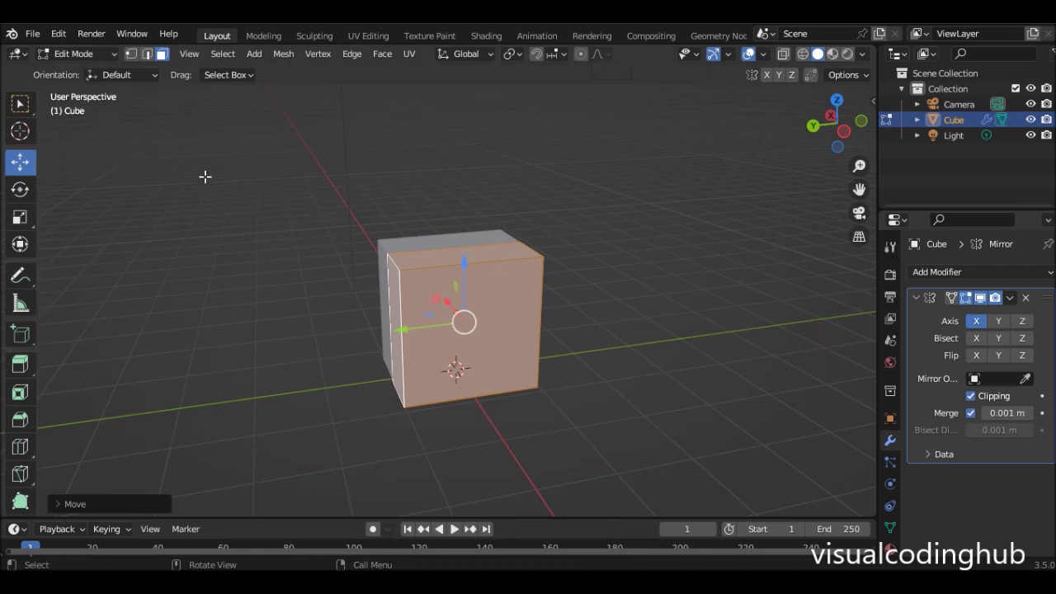
Lower the top face of the half cube along Z to make a flat box about half as high.
{"action": "left_click", "coordinate": [433, 252]}
{"action": "left_click_drag", "start_coordinate": [462, 205], "coordinate": [462, 291]}
{"action": "middle_click_drag", "start_coordinate": [452, 281], "coordinate": [474, 308]}
Add five evenly spaced vertical loop cuts across the length of the box, without sliding them.
{"action": "key", "text": "ctrl+r"}
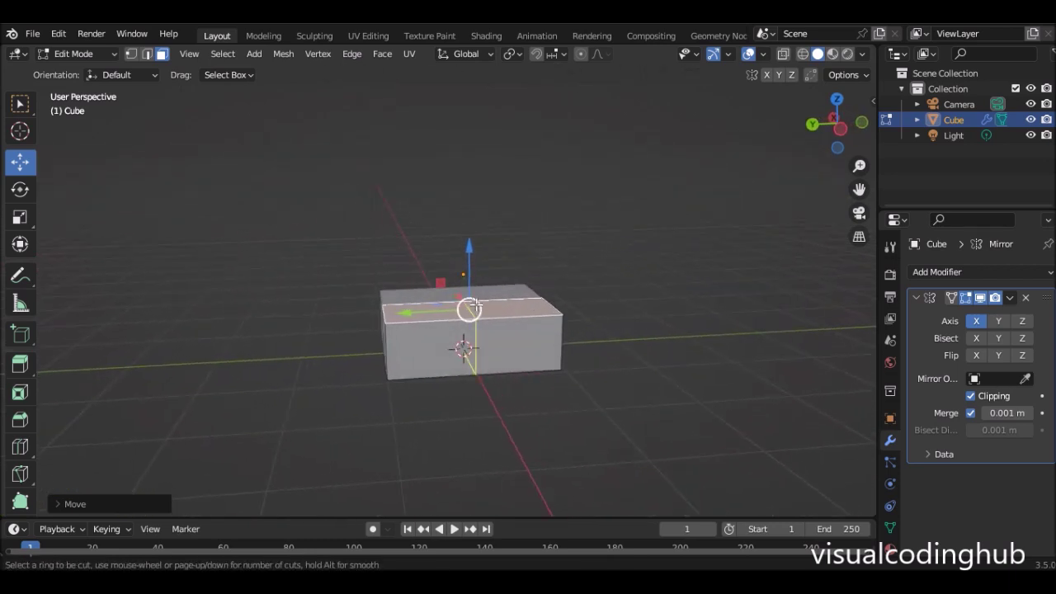
{"action": "scroll", "coordinate": [474, 304], "scroll_direction": "up", "scroll_amount": 1}
{"action": "scroll", "coordinate": [474, 304], "scroll_direction": "up", "scroll_amount": 2}
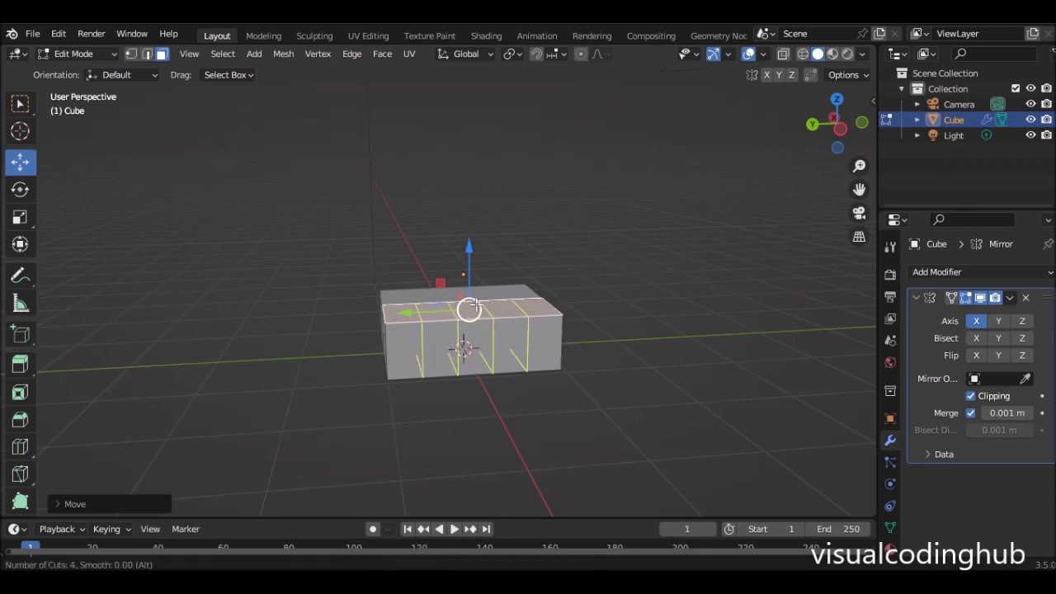
{"action": "scroll", "coordinate": [474, 304], "scroll_direction": "up", "scroll_amount": 1}
{"action": "left_click", "coordinate": [474, 304]}
{"action": "right_click", "coordinate": [474, 305]}
Try raising the middle top edge along Z, and undo the move.
{"action": "mouse_move", "coordinate": [474, 304]}
{"action": "middle_mouse_down"}
{"action": "mouse_move", "coordinate": [481, 290]}
{"action": "mouse_move", "coordinate": [495, 299]}
{"action": "mouse_move", "coordinate": [470, 293]}
{"action": "middle_mouse_up"}
{"action": "scroll", "coordinate": [479, 299], "scroll_direction": "up", "scroll_amount": 3}
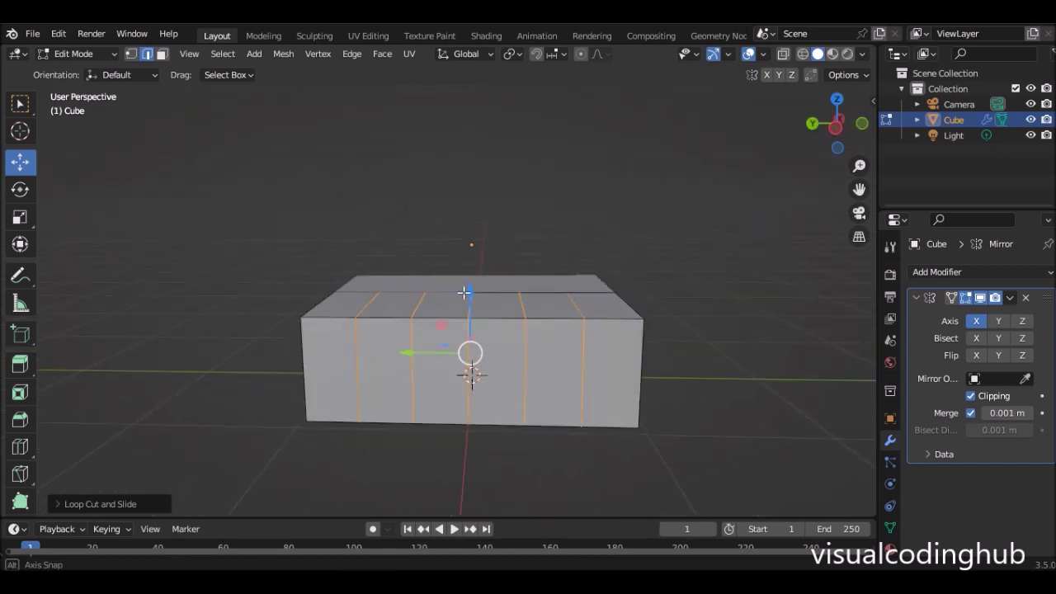
{"action": "left_click", "coordinate": [470, 303]}
{"action": "left_click_drag", "start_coordinate": [470, 247], "coordinate": [471, 216]}
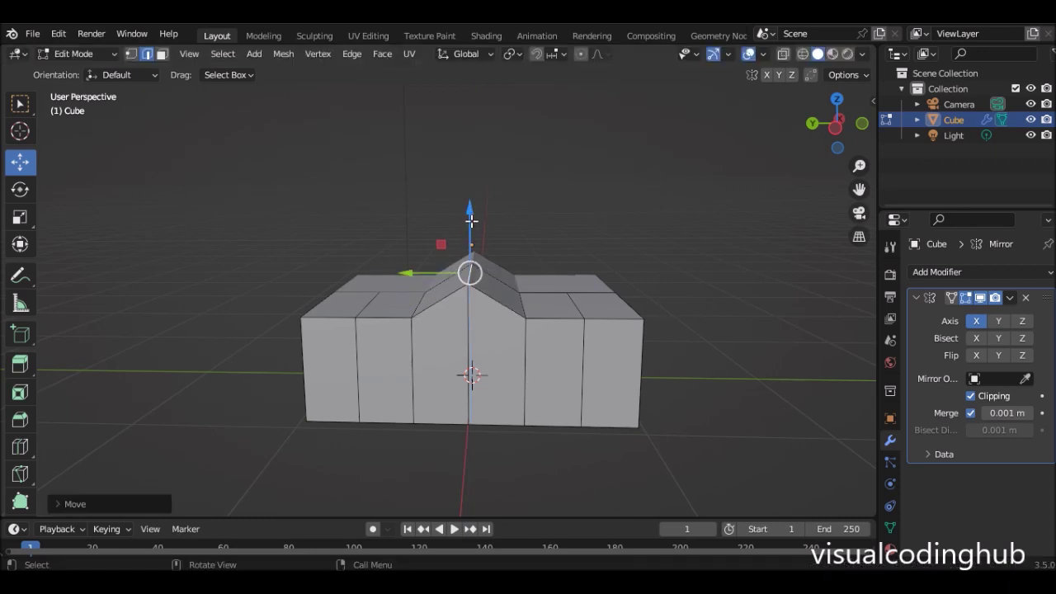
{"action": "key", "text": "ctrl+z"}
Lower the top edge at the +Y end of the box along Z to form a steep slope.
{"action": "left_click", "coordinate": [328, 297]}
{"action": "middle_click_drag", "start_coordinate": [328, 297], "coordinate": [328, 272]}
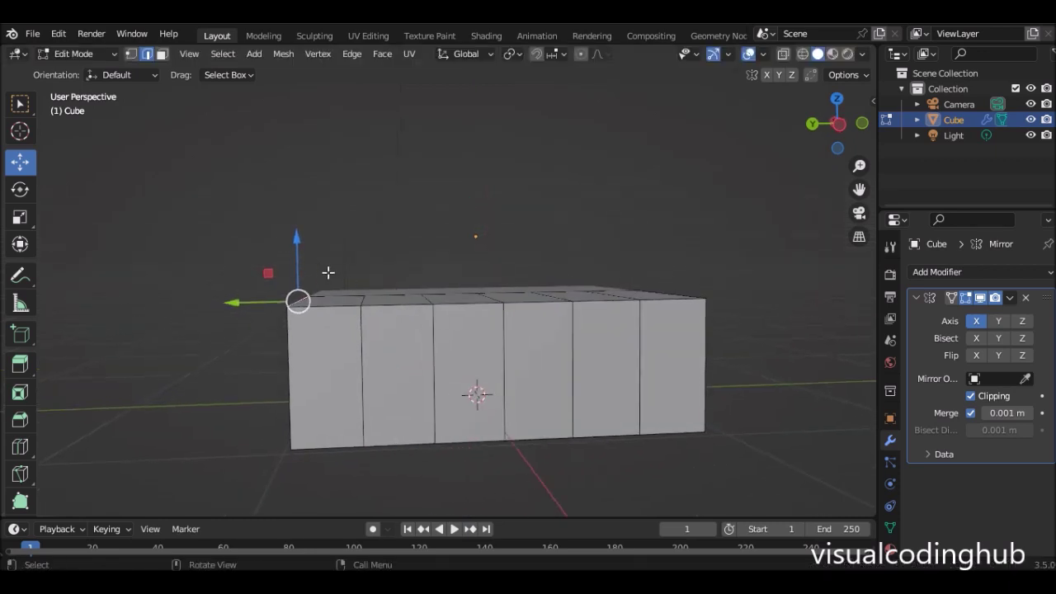
{"action": "left_click_drag", "start_coordinate": [298, 244], "coordinate": [313, 374]}
Lower the top edge at the -Y end along Z and shift it slightly inward along Y.
{"action": "middle_click_drag", "start_coordinate": [533, 331], "coordinate": [535, 338]}
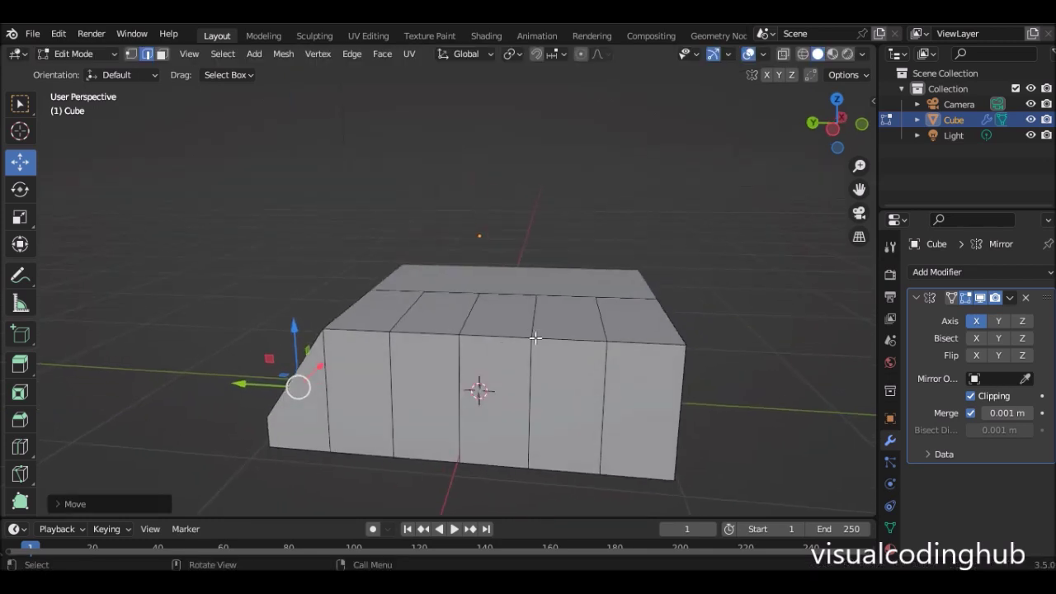
{"action": "left_click", "coordinate": [662, 320]}
{"action": "left_click_drag", "start_coordinate": [669, 276], "coordinate": [670, 330]}
{"action": "middle_click_drag", "start_coordinate": [670, 330], "coordinate": [615, 318]}
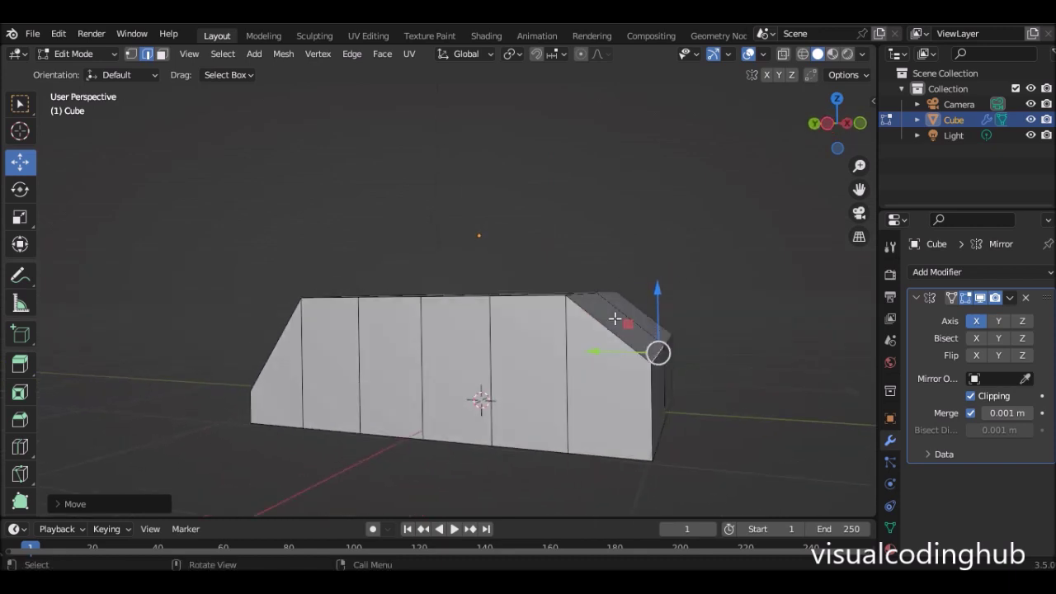
{"action": "left_click_drag", "start_coordinate": [608, 352], "coordinate": [596, 349]}
Raise the middle top edge and the top edges on either side of it along Z to arch the roof.
{"action": "middle_click_drag", "start_coordinate": [596, 349], "coordinate": [603, 321]}
{"action": "left_click", "coordinate": [473, 294]}
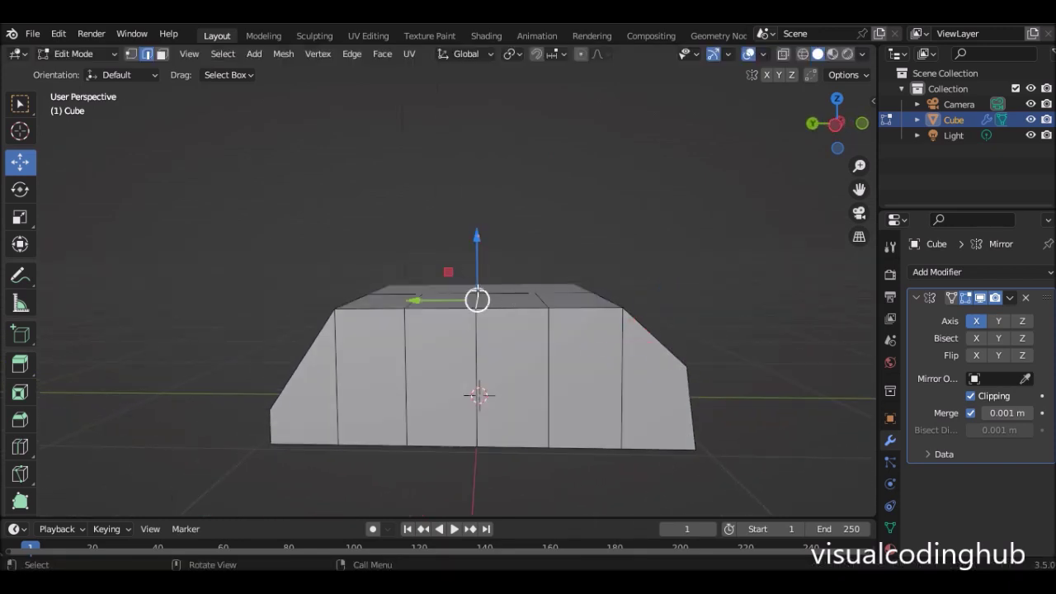
{"action": "left_click_drag", "start_coordinate": [470, 247], "coordinate": [474, 225]}
{"action": "left_click", "coordinate": [542, 299]}
{"action": "left_click_drag", "start_coordinate": [544, 253], "coordinate": [543, 235]}
{"action": "left_click", "coordinate": [424, 292]}
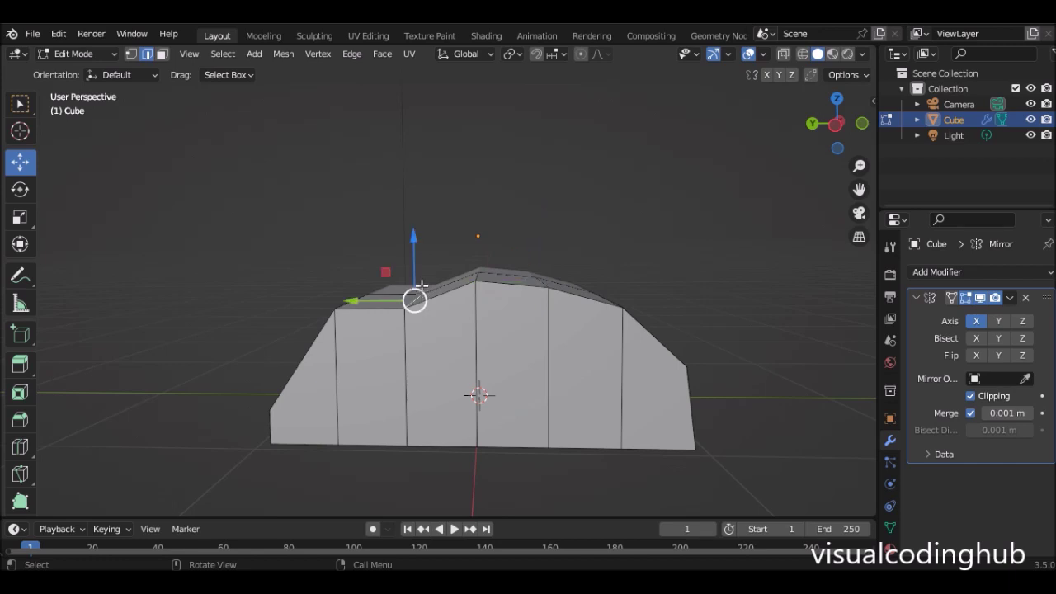
{"action": "left_click_drag", "start_coordinate": [413, 260], "coordinate": [412, 236]}
Lower the inner top edge nearest the +Y end slightly along Z to smooth the arch.
{"action": "scroll", "coordinate": [428, 247], "scroll_direction": "down", "scroll_amount": 3}
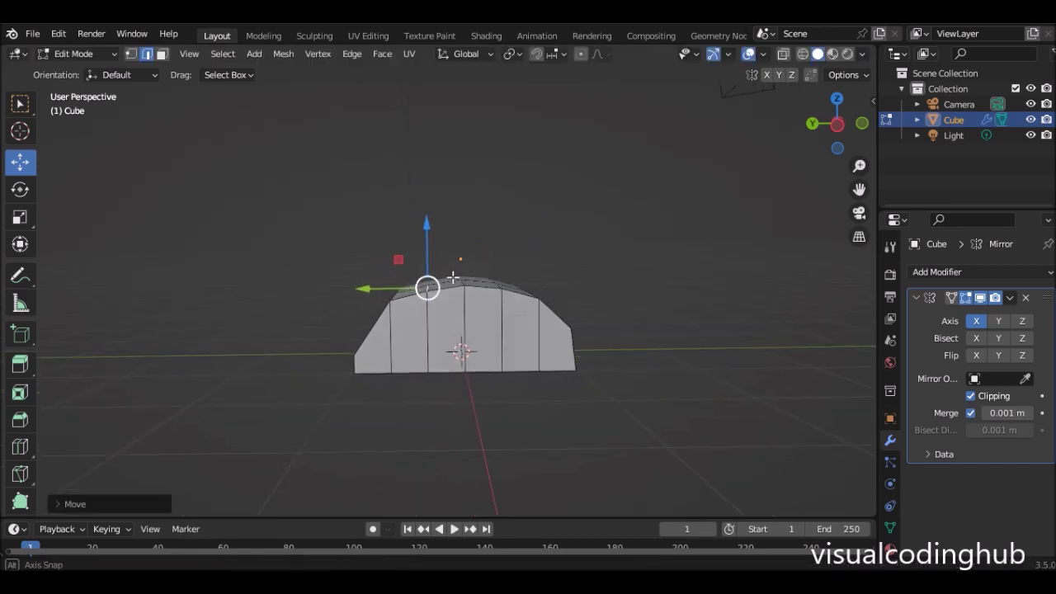
{"action": "middle_click_drag", "start_coordinate": [454, 255], "coordinate": [423, 297]}
{"action": "left_click", "coordinate": [407, 297]}
{"action": "key", "text": "g"}
{"action": "key", "text": "z"}
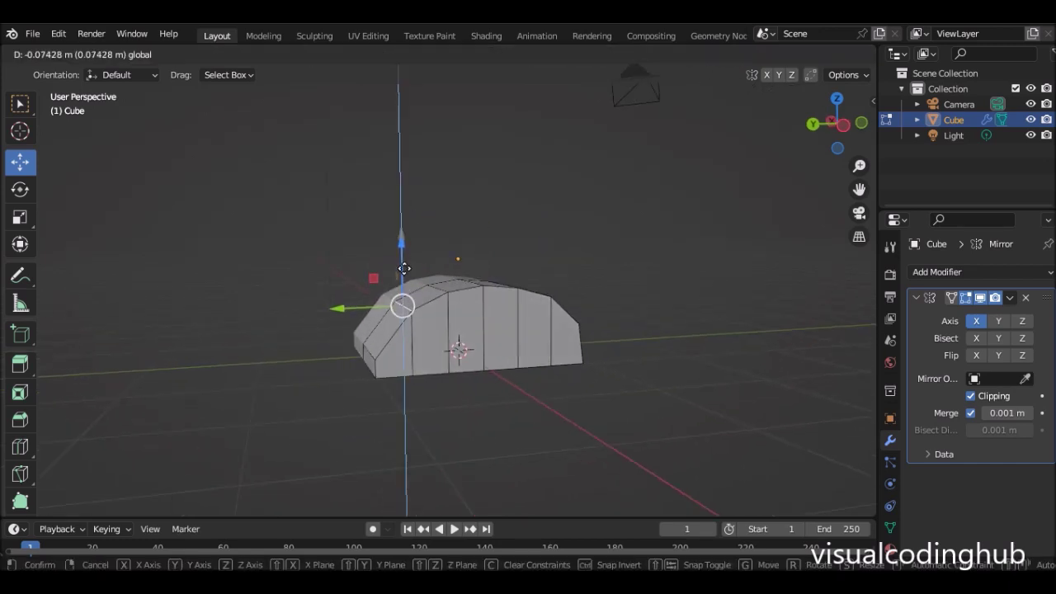
{"action": "left_click", "coordinate": [408, 277]}
Fine-tune the heights of the second inner top edge from the +Y end and the middle top edge along Z.
{"action": "middle_click_drag", "start_coordinate": [407, 277], "coordinate": [417, 301]}
{"action": "scroll", "coordinate": [418, 302], "scroll_direction": "up", "scroll_amount": 2}
{"action": "left_click", "coordinate": [422, 290]}
{"action": "key", "text": "g"}
{"action": "key", "text": "z"}
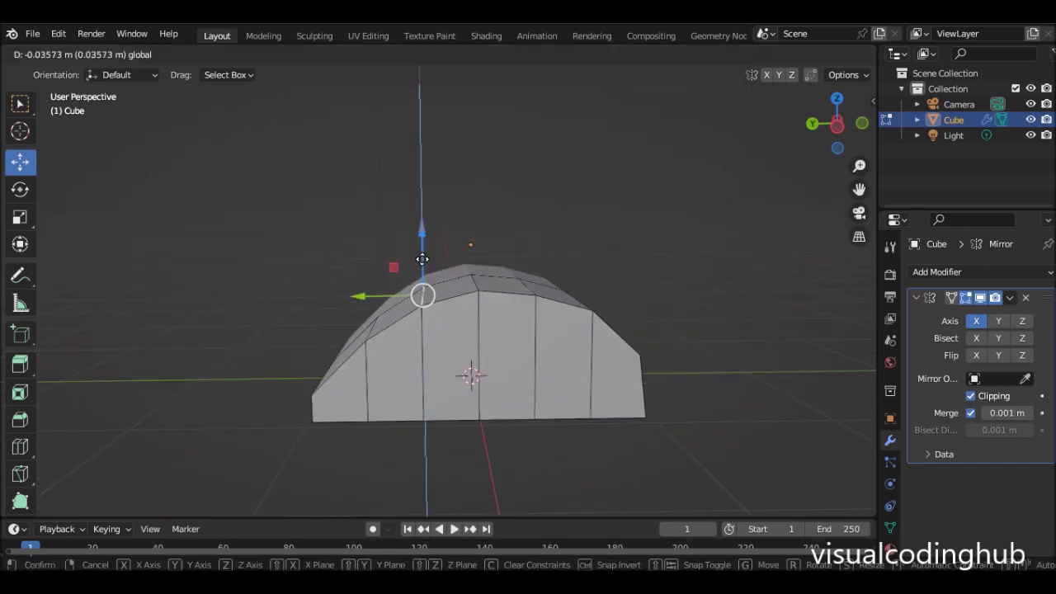
{"action": "left_click", "coordinate": [422, 262]}
{"action": "left_click", "coordinate": [474, 270]}
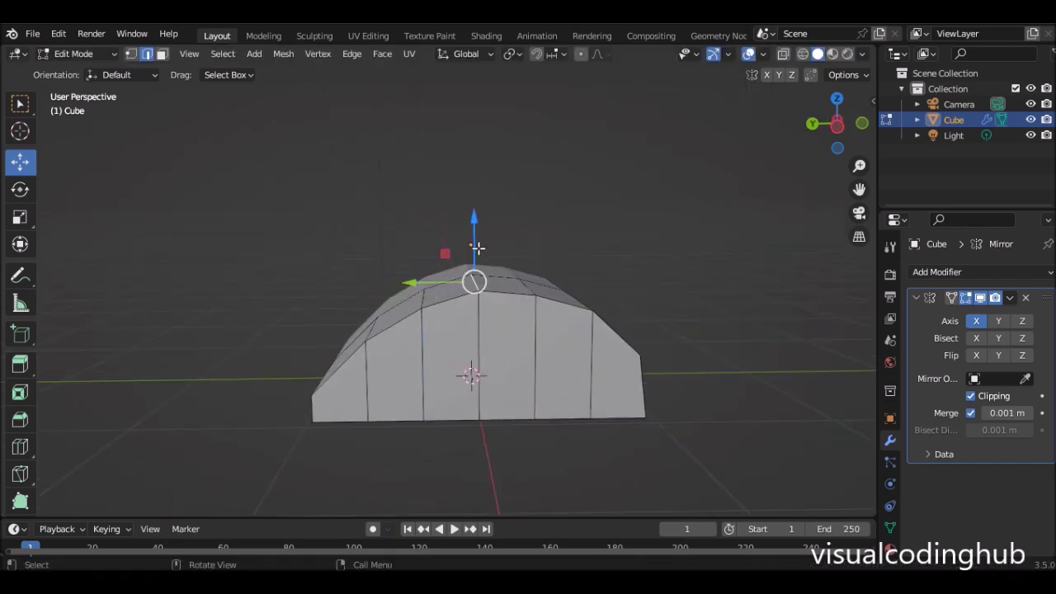
{"action": "key", "text": "g"}
{"action": "key", "text": "z"}
{"action": "left_click", "coordinate": [477, 250]}
Adjust the heights of the two inner top edges on the -Y side along Z to continue the curve.
{"action": "middle_click_drag", "start_coordinate": [477, 249], "coordinate": [511, 292]}
{"action": "left_click", "coordinate": [511, 290]}
{"action": "key", "text": "g"}
{"action": "key", "text": "z"}
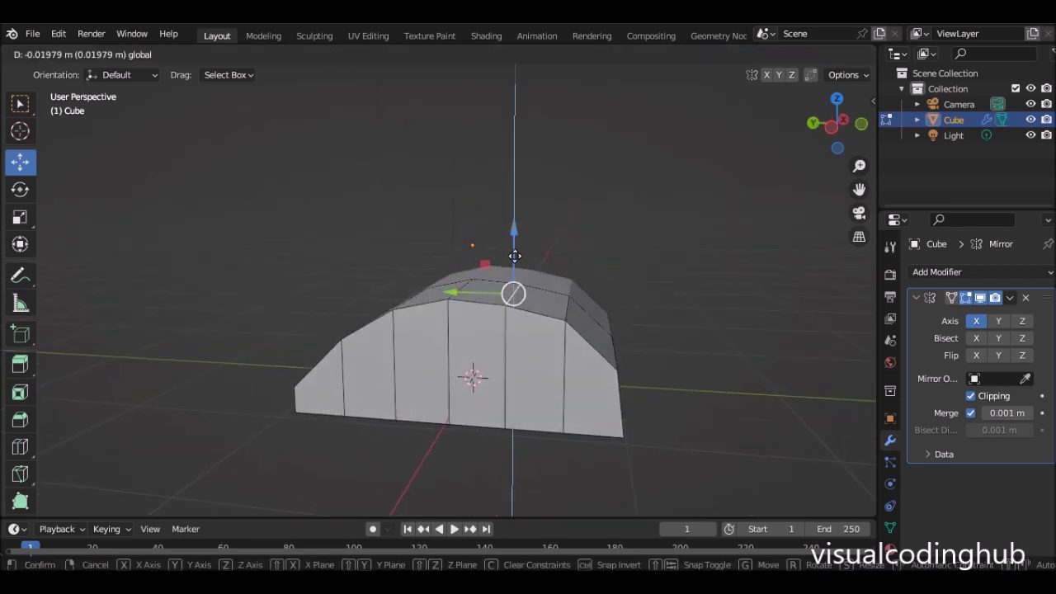
{"action": "left_click", "coordinate": [550, 304]}
{"action": "left_click", "coordinate": [569, 307]}
{"action": "key", "text": "g"}
{"action": "key", "text": "z"}
{"action": "left_click", "coordinate": [571, 307]}
Lower the top edge at the -Y end slightly along Z to finish rounding that side of the arch.
{"action": "middle_click_drag", "start_coordinate": [571, 307], "coordinate": [576, 345]}
{"action": "left_click", "coordinate": [589, 344]}
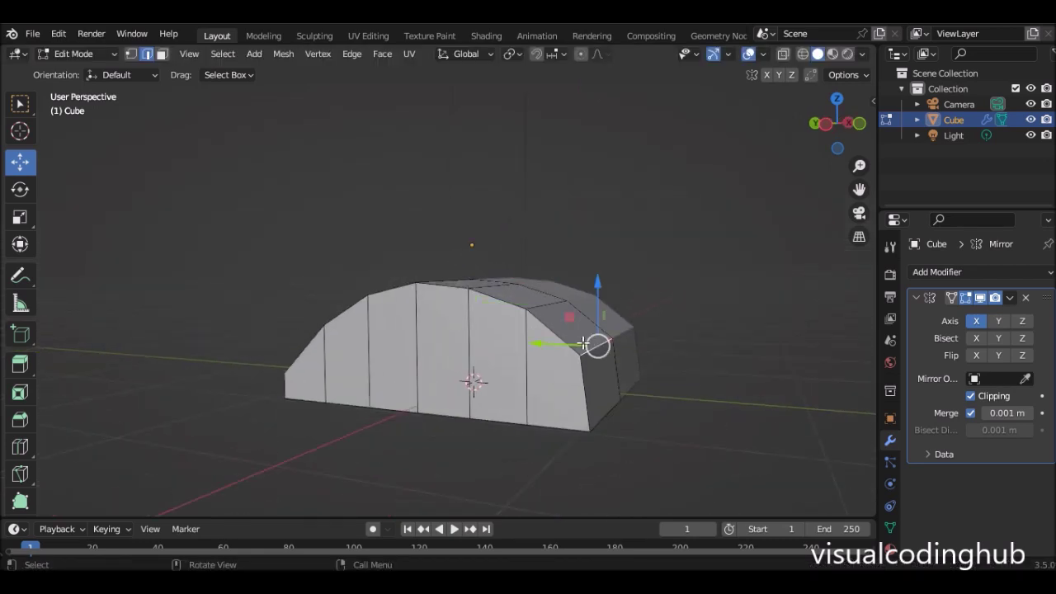
{"action": "key", "text": "g"}
{"action": "key", "text": "z"}
{"action": "left_click", "coordinate": [599, 314]}
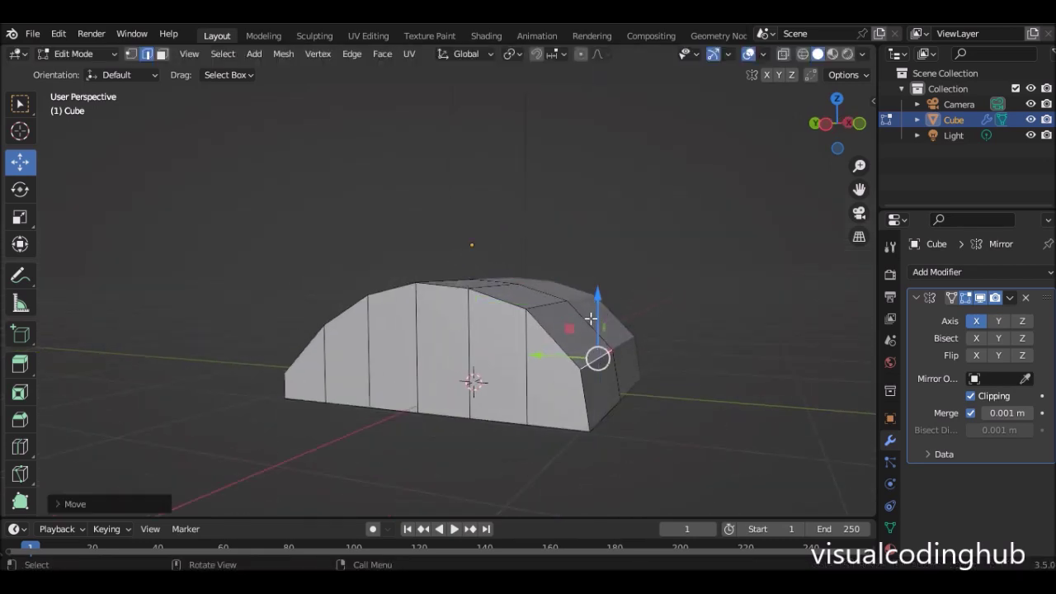
{"action": "middle_click_drag", "start_coordinate": [599, 314], "coordinate": [612, 334]}
{"action": "middle_click_drag", "start_coordinate": [618, 385], "coordinate": [597, 379]}
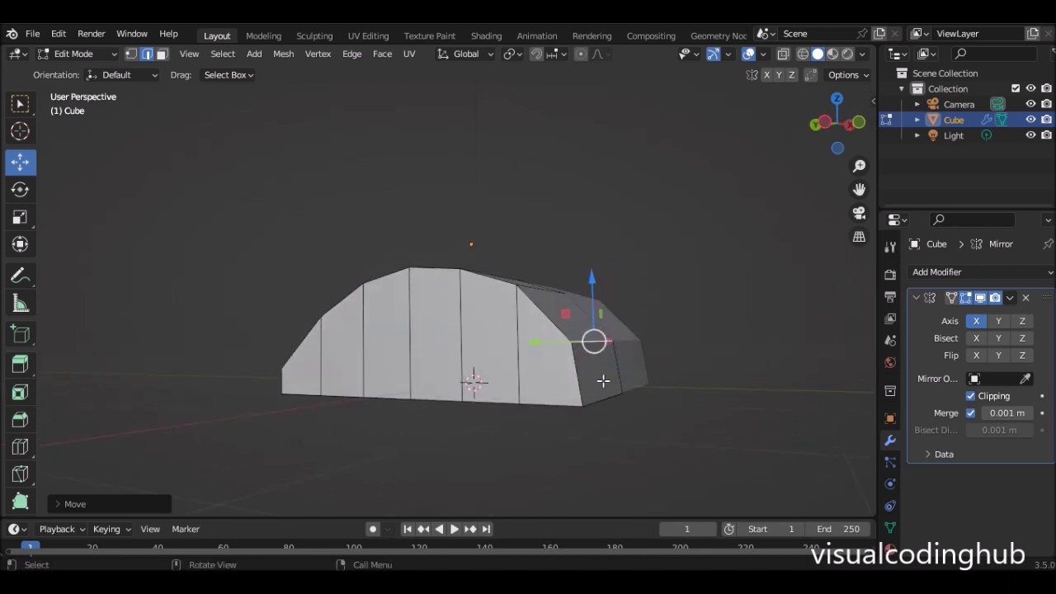
Add a horizontal loop cut around the lower body and nudge the lower edge at the -Y end slightly along Y.
{"action": "key", "text": "ctrl+r"}
{"action": "left_click", "coordinate": [608, 374]}
{"action": "right_click", "coordinate": [609, 370]}
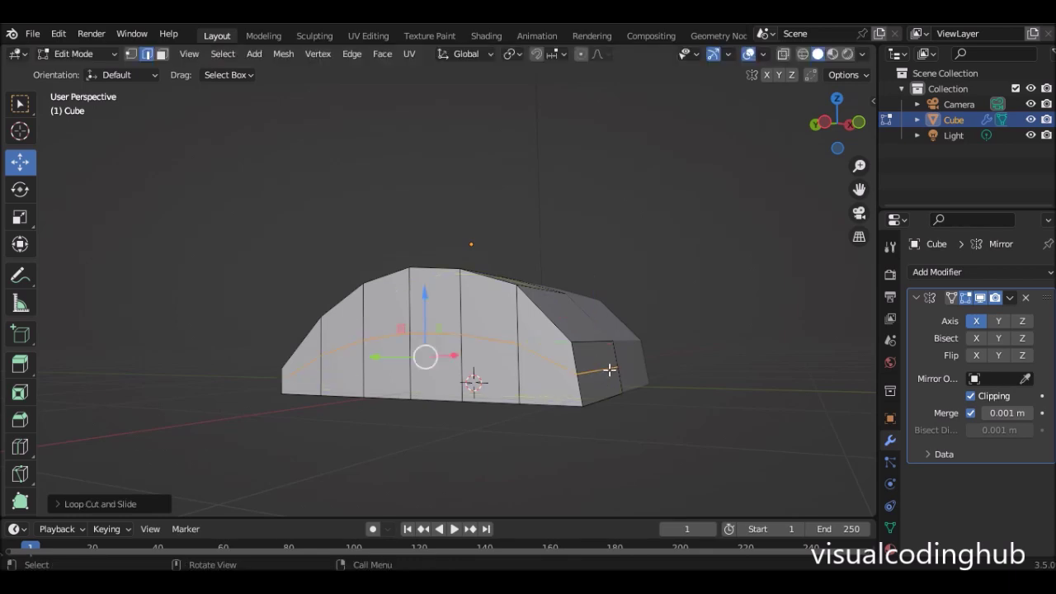
{"action": "left_click", "coordinate": [609, 371]}
{"action": "middle_click_drag", "start_coordinate": [608, 370], "coordinate": [612, 370]}
{"action": "left_click_drag", "start_coordinate": [583, 369], "coordinate": [582, 367]}
Move the bottom edge at the +Y end slightly inward along Y so that end tapers underneath.
{"action": "middle_click_drag", "start_coordinate": [581, 367], "coordinate": [344, 387]}
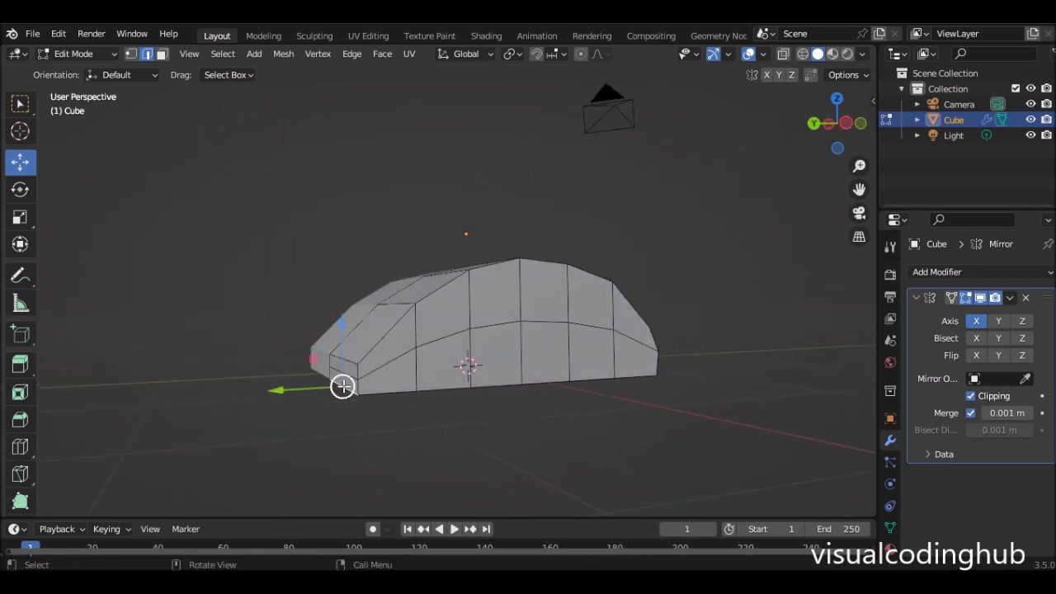
{"action": "left_click_drag", "start_coordinate": [304, 389], "coordinate": [315, 373]}
{"action": "middle_click_drag", "start_coordinate": [318, 371], "coordinate": [328, 363]}
{"action": "left_click_drag", "start_coordinate": [317, 366], "coordinate": [312, 366]}
{"action": "middle_click_drag", "start_coordinate": [312, 365], "coordinate": [441, 345]}
{"action": "left_click", "coordinate": [655, 402]}
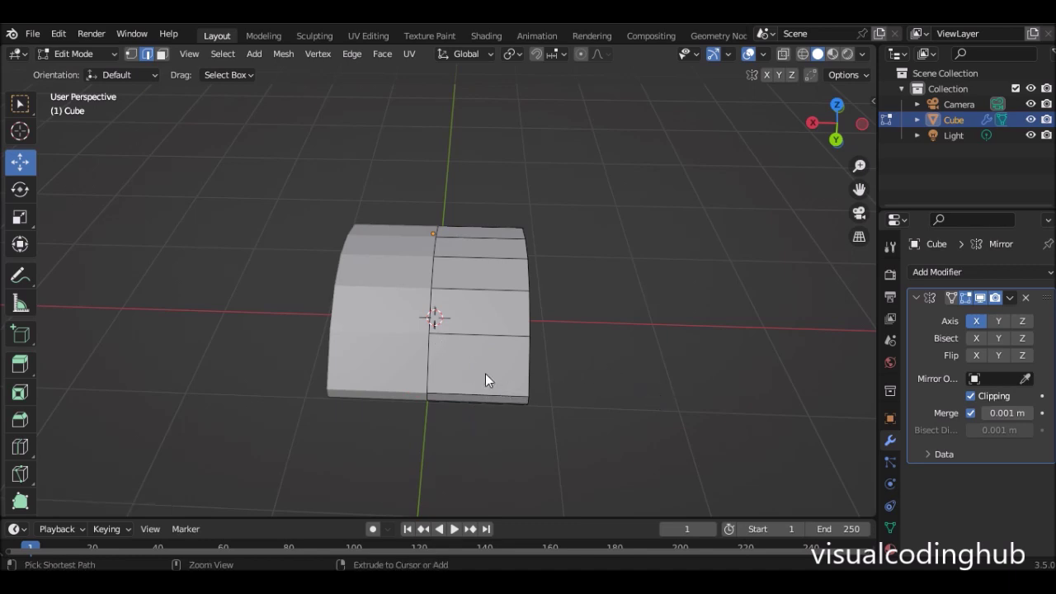
Add a lengthwise loop cut over the body, slid close beside the mirror centreline, and fine-tune its position along X.
{"action": "key", "text": "ctrl+r"}
{"action": "left_click_drag", "start_coordinate": [448, 312], "coordinate": [405, 283]}
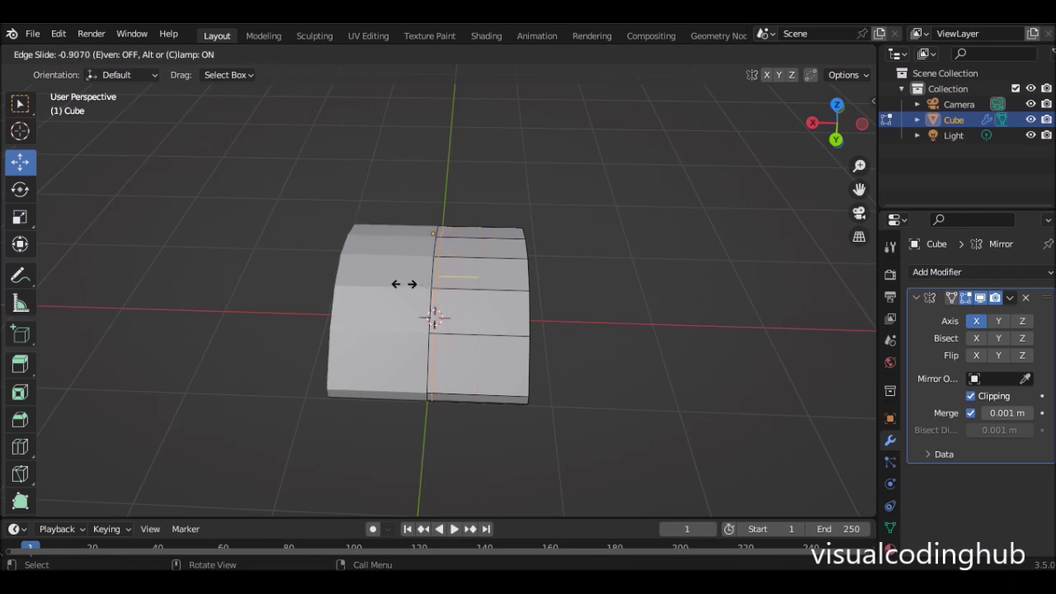
{"action": "left_click_drag", "start_coordinate": [403, 284], "coordinate": [403, 284]}
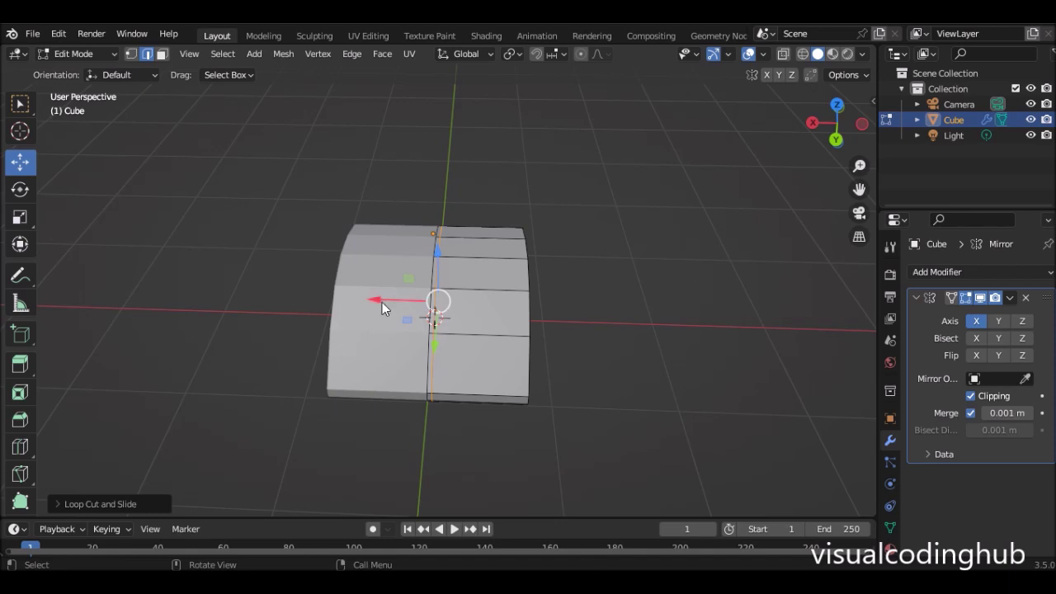
{"action": "left_click_drag", "start_coordinate": [386, 296], "coordinate": [387, 300]}
{"action": "middle_click_drag", "start_coordinate": [412, 305], "coordinate": [562, 326]}
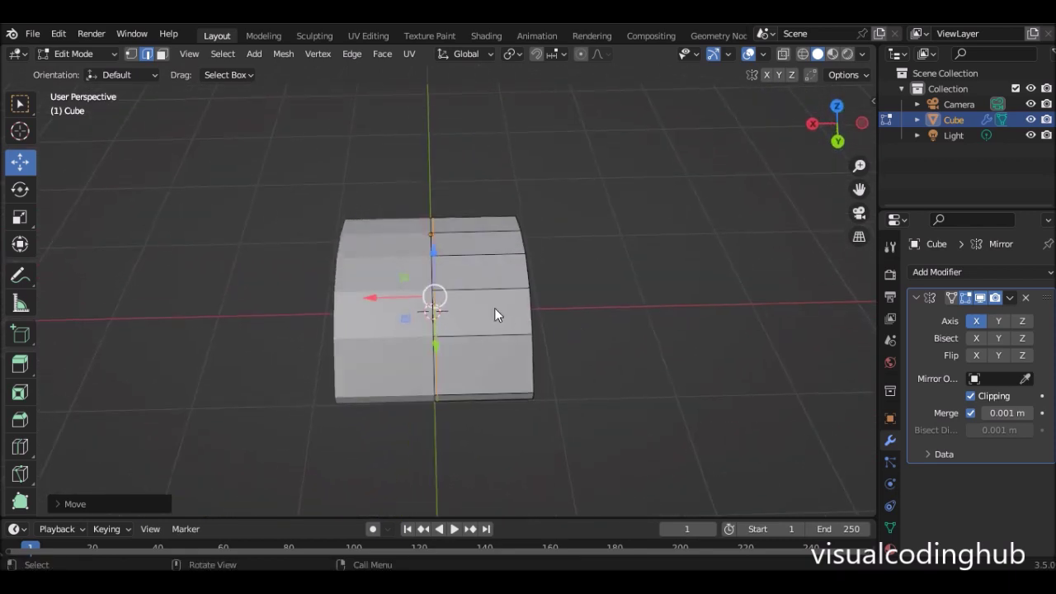
{"action": "scroll", "coordinate": [413, 321], "scroll_direction": "up", "scroll_amount": 2}
{"action": "left_click_drag", "start_coordinate": [377, 301], "coordinate": [381, 299]}
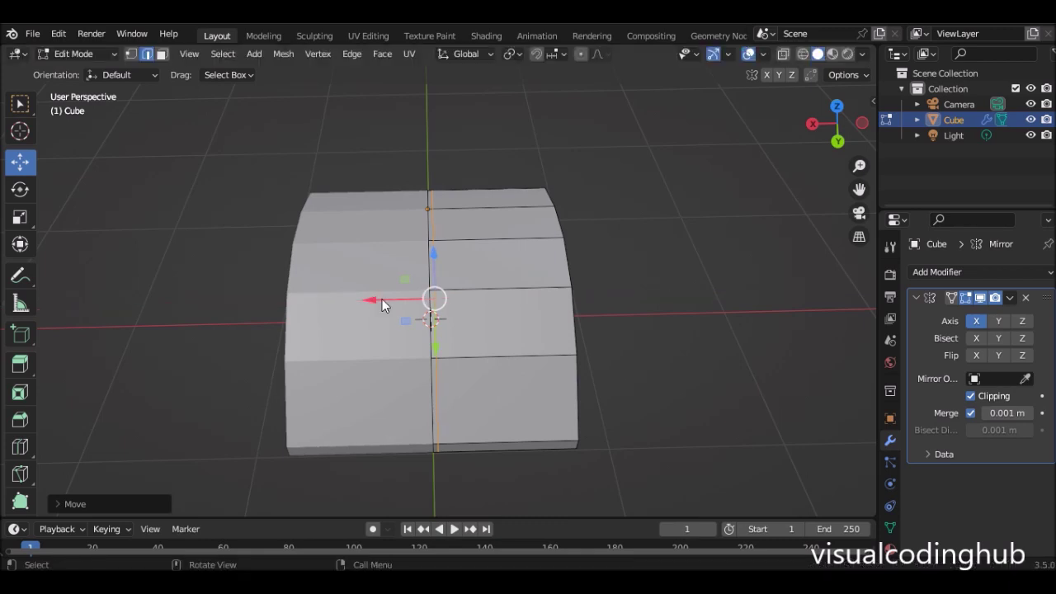
Scale the whole body down along X in Object Mode to make it narrower, and return to Edit Mode.
{"action": "key", "text": "Tab"}
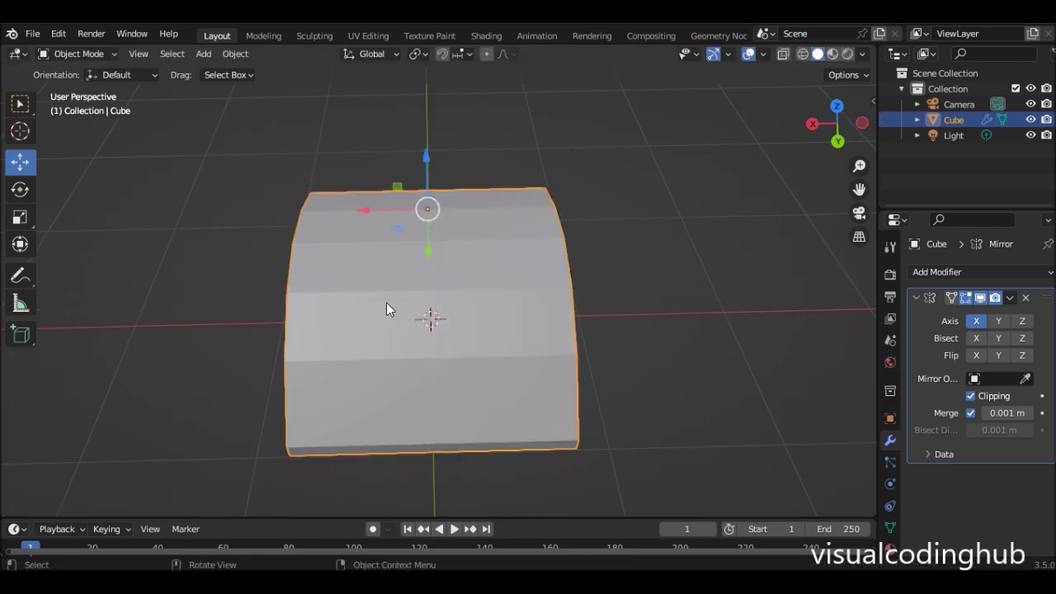
{"action": "left_click", "coordinate": [20, 217]}
{"action": "left_click_drag", "start_coordinate": [368, 210], "coordinate": [390, 208]}
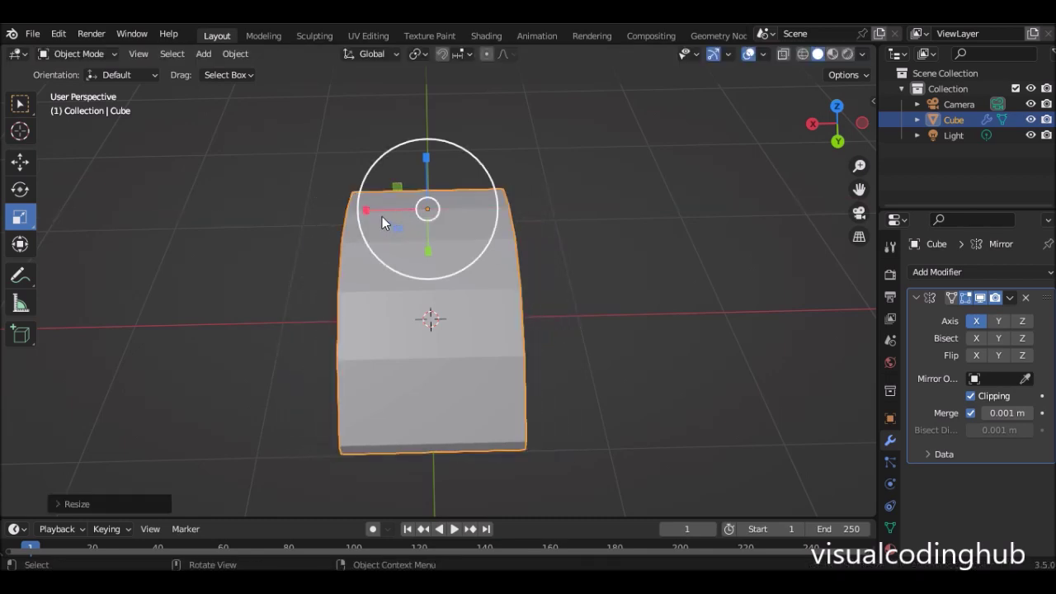
{"action": "key", "text": "Tab"}
Add a second lengthwise loop cut outside the first and shift it along X closer to the centreline.
{"action": "mouse_move", "coordinate": [446, 264]}
{"action": "middle_mouse_down"}
{"action": "mouse_move", "coordinate": [421, 316]}
{"action": "mouse_move", "coordinate": [459, 279]}
{"action": "middle_mouse_up"}
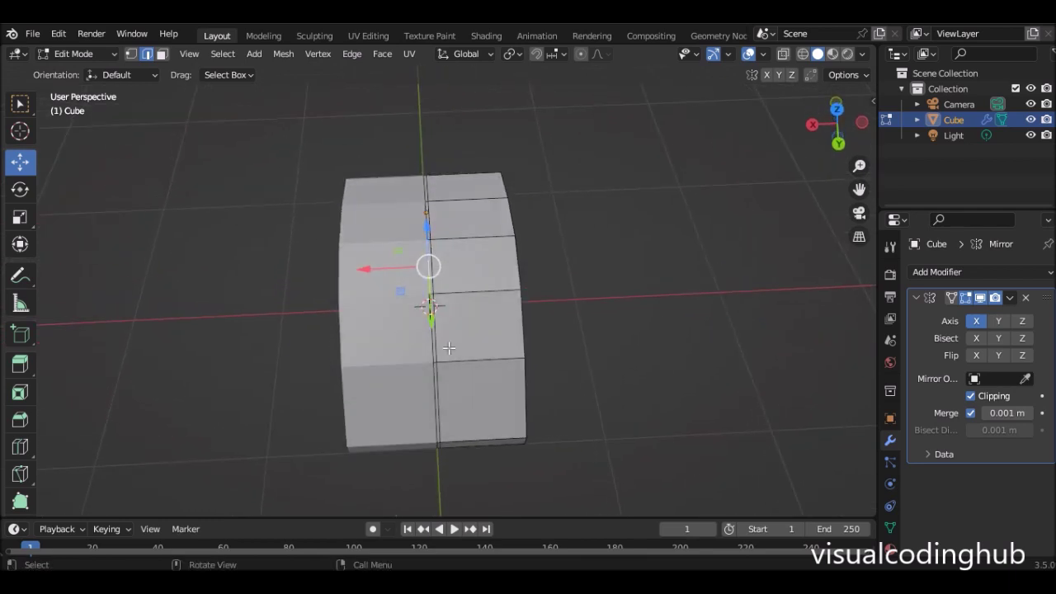
{"action": "key", "text": "ctrl+r"}
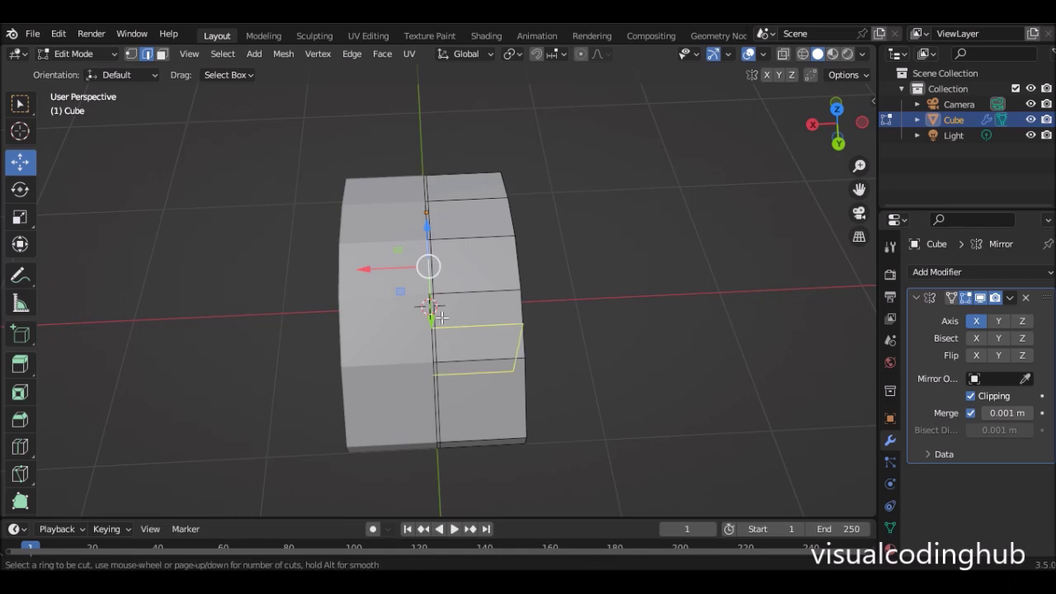
{"action": "left_click", "coordinate": [450, 255]}
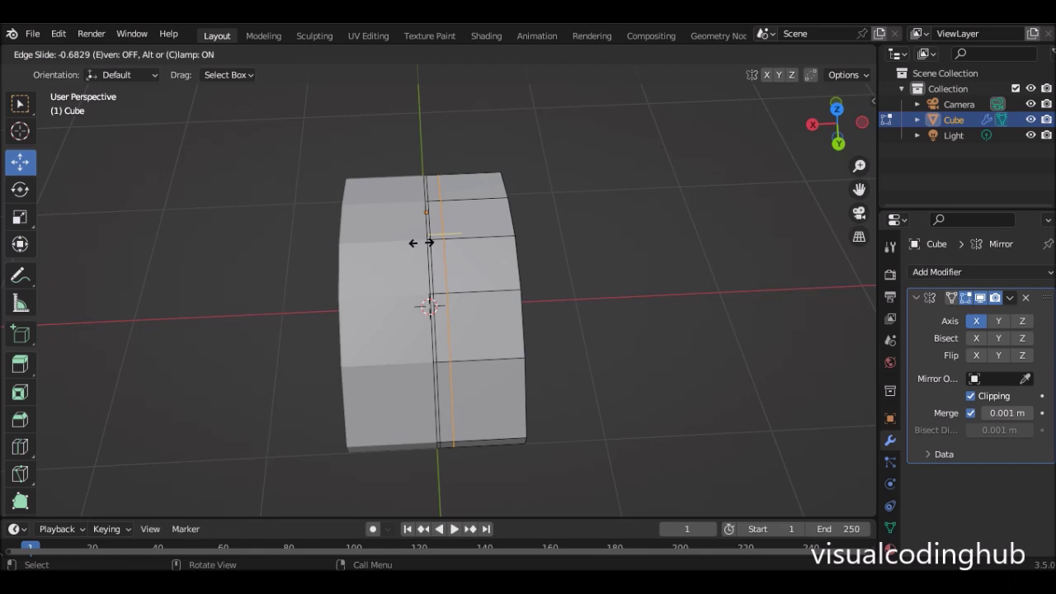
{"action": "left_click", "coordinate": [420, 243]}
{"action": "middle_click_drag", "start_coordinate": [421, 243], "coordinate": [445, 270]}
{"action": "middle_click_drag", "start_coordinate": [403, 297], "coordinate": [399, 300]}
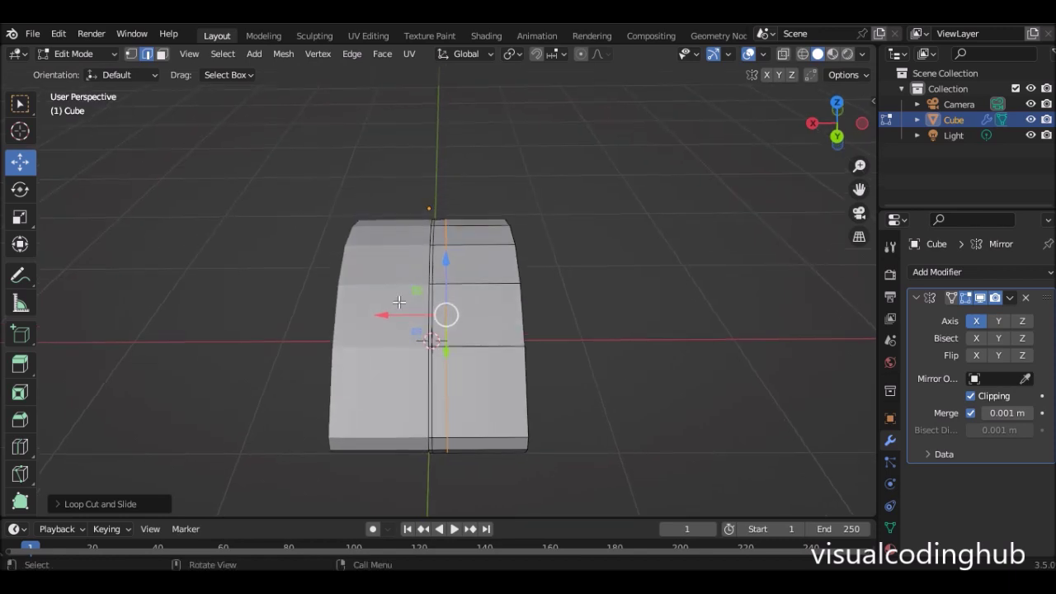
{"action": "left_click_drag", "start_coordinate": [397, 312], "coordinate": [389, 312]}
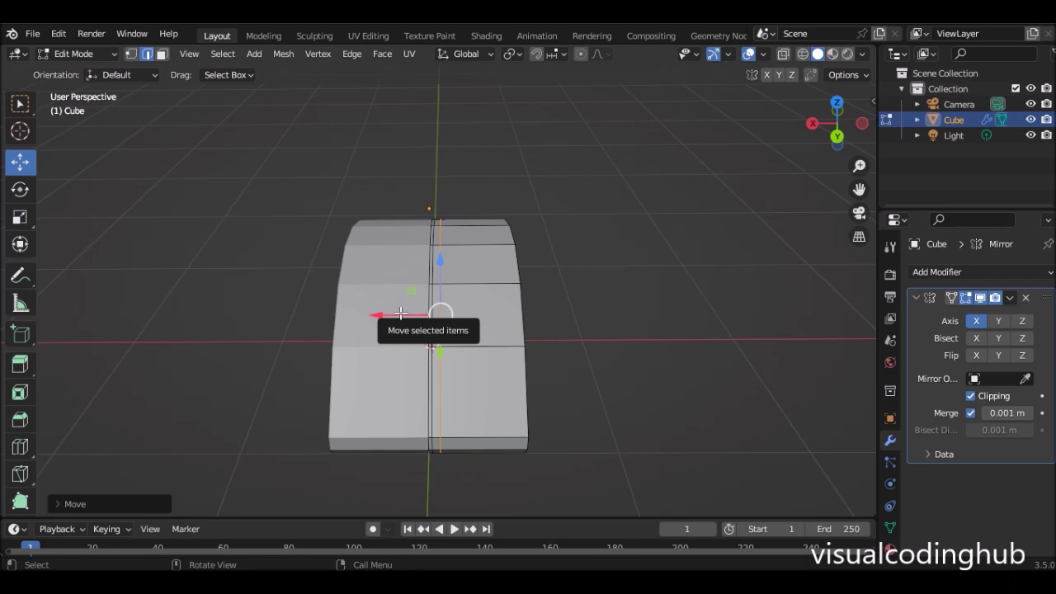
{"action": "left_click_drag", "start_coordinate": [388, 316], "coordinate": [387, 316]}
{"action": "scroll", "coordinate": [438, 338], "scroll_direction": "up", "scroll_amount": 4}
{"action": "scroll", "coordinate": [437, 338], "scroll_direction": "down", "scroll_amount": 3}
{"action": "middle_click_drag", "start_coordinate": [429, 338], "coordinate": [440, 338]}
{"action": "key", "text": "ctrl+r"}
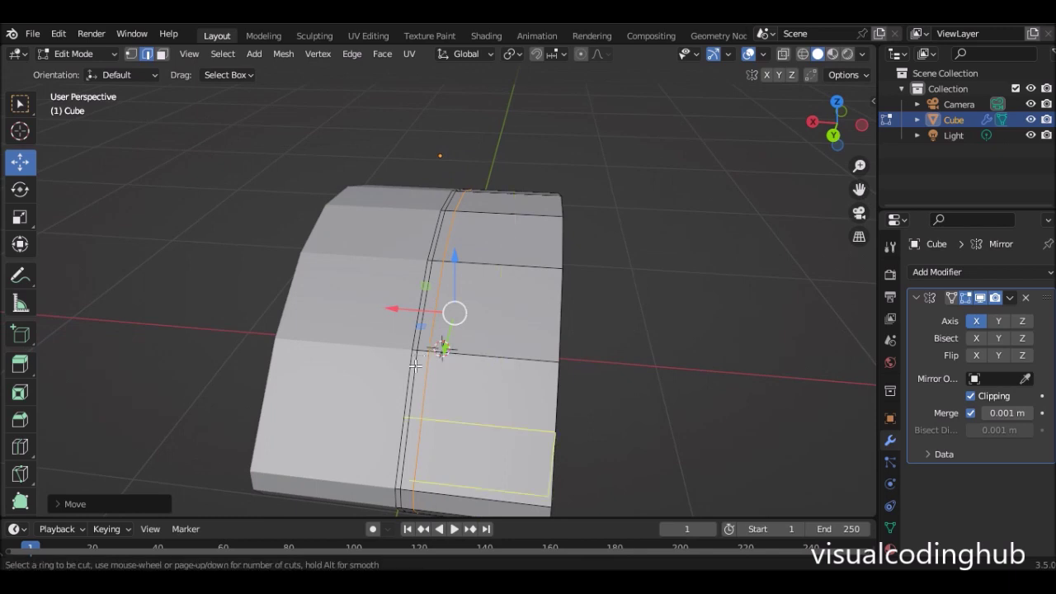
{"action": "left_click", "coordinate": [389, 383]}
{"action": "left_click_drag", "start_coordinate": [387, 385], "coordinate": [384, 405]}
{"action": "middle_click_drag", "start_coordinate": [387, 379], "coordinate": [456, 357]}
{"action": "key", "text": "ctrl+r"}
{"action": "key", "text": "Escape"}
{"action": "middle_click_drag", "start_coordinate": [458, 285], "coordinate": [434, 336]}
{"action": "middle_click_drag", "start_coordinate": [422, 389], "coordinate": [408, 355]}
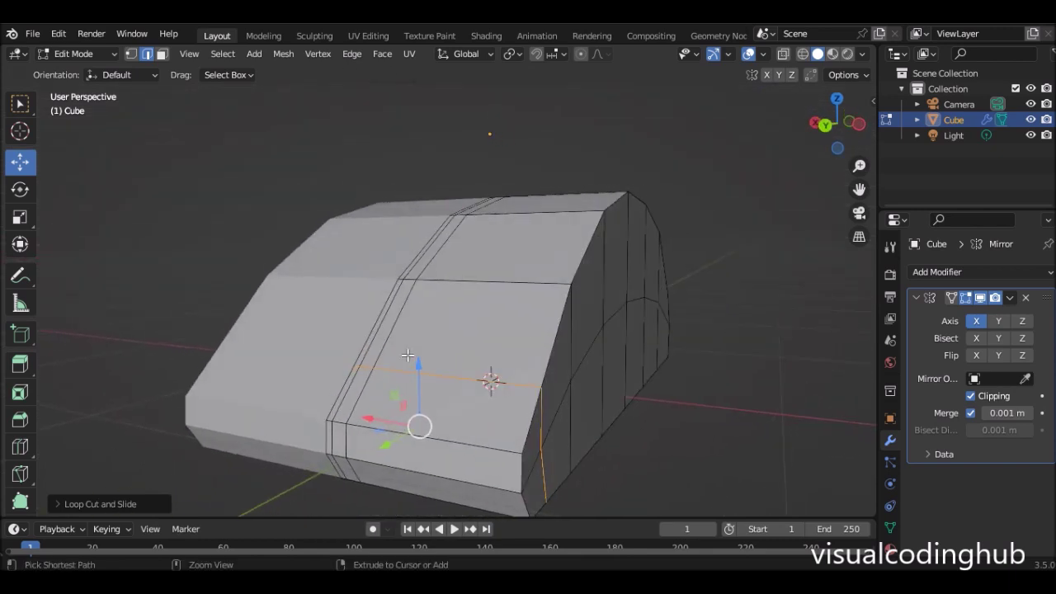
{"action": "key", "text": "ctrl+z"}
Add a crosswise loop cut through the large sloping segment near the +Y end of the body.
{"action": "key", "text": "ctrl+r"}
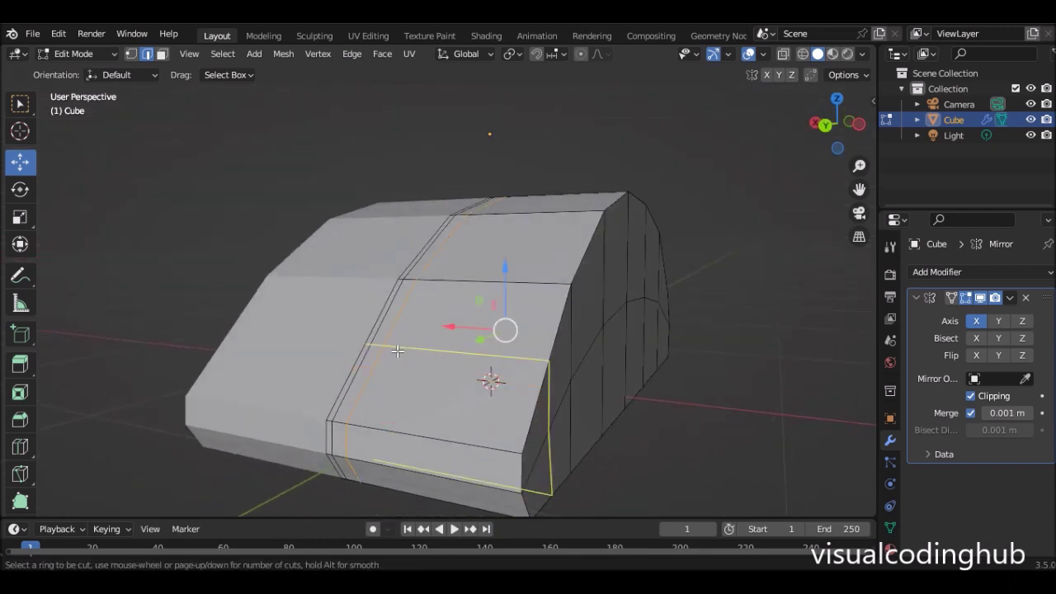
{"action": "left_click", "coordinate": [407, 353]}
{"action": "left_click", "coordinate": [395, 364]}
Try to extrude the narrow strip faces beside the centreline inward on the sloping segment near the +Y end.
{"action": "middle_click_drag", "start_coordinate": [394, 363], "coordinate": [335, 265]}
{"action": "left_click", "coordinate": [163, 56]}
{"action": "middle_click_drag", "start_coordinate": [461, 355], "coordinate": [478, 336]}
{"action": "left_click", "coordinate": [499, 343]}
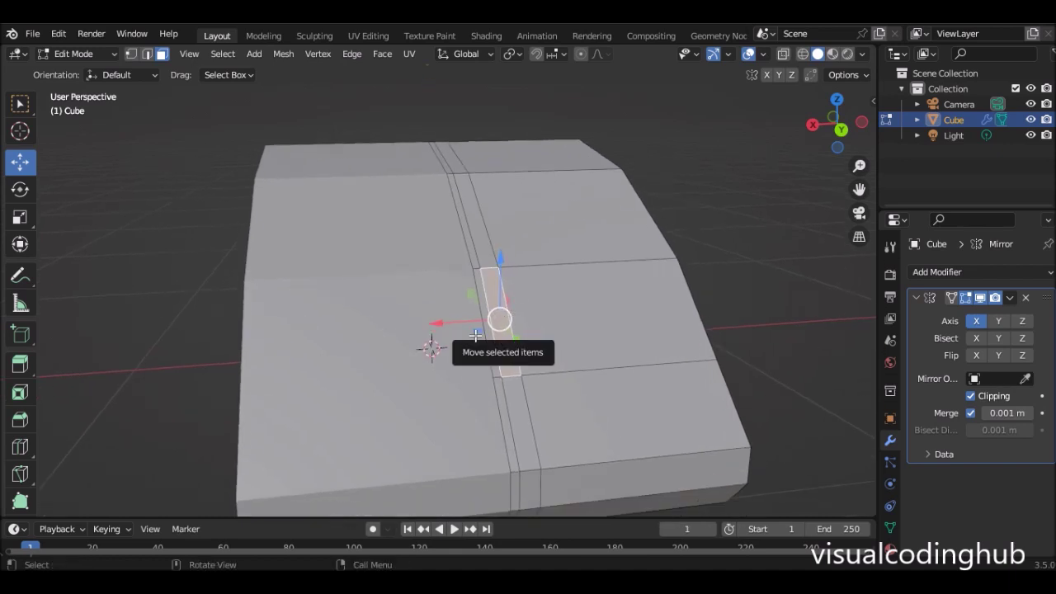
{"action": "middle_click_drag", "start_coordinate": [475, 313], "coordinate": [526, 343]}
{"action": "key", "text": "e"}
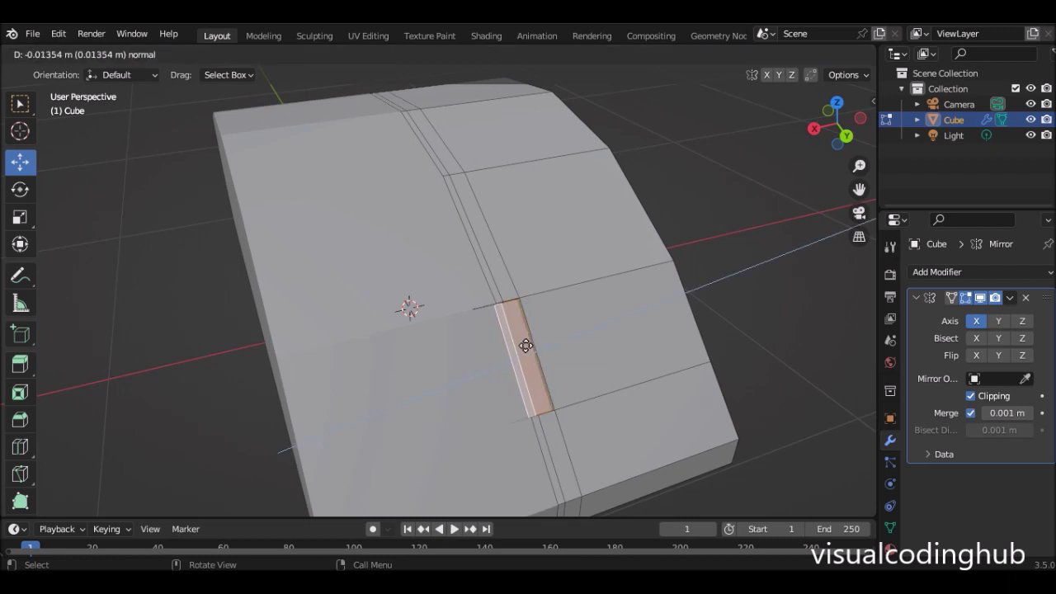
{"action": "left_click", "coordinate": [513, 375]}
{"action": "middle_click_drag", "start_coordinate": [513, 376], "coordinate": [449, 311]}
{"action": "scroll", "coordinate": [429, 310], "scroll_direction": "up", "scroll_amount": 4}
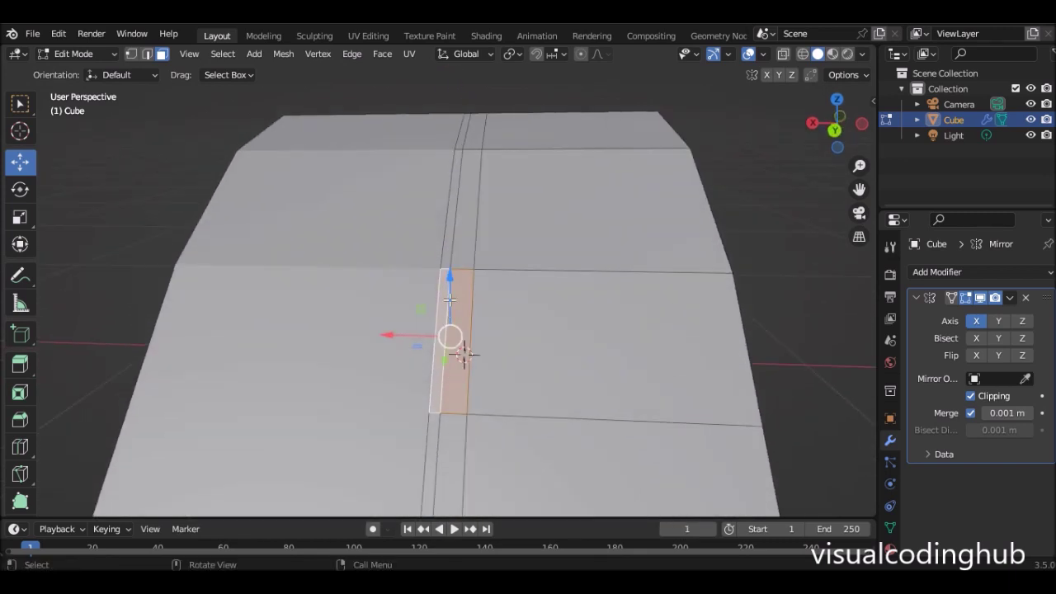
Select the entire lengthwise edge loop that forms the outer border of the narrow centre strip.
{"action": "left_click", "coordinate": [479, 209]}
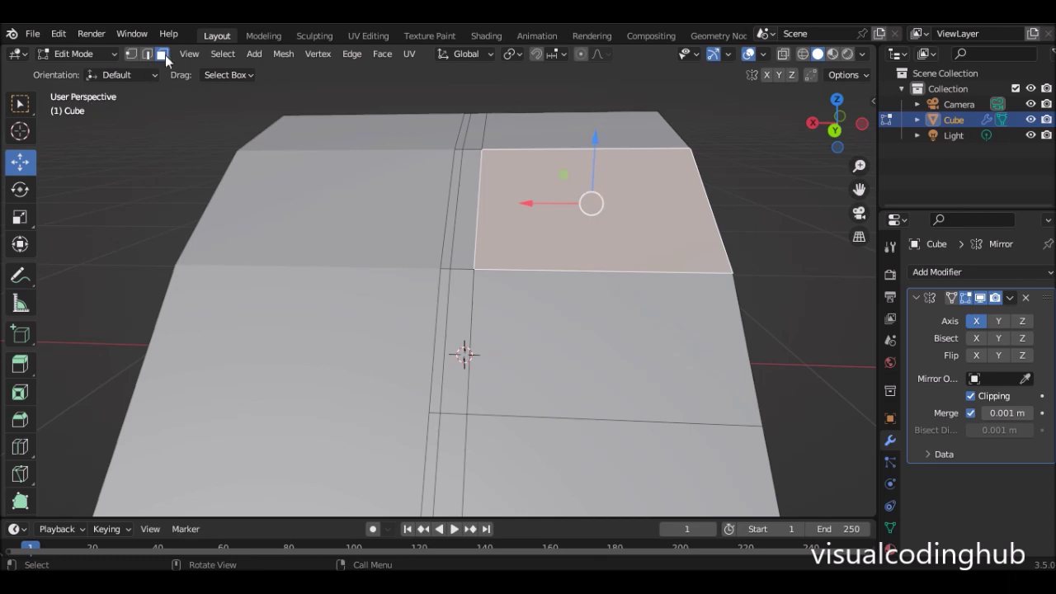
{"action": "left_click", "coordinate": [149, 54]}
{"action": "left_click", "coordinate": [480, 180]}
{"action": "left_click", "coordinate": [218, 53]}
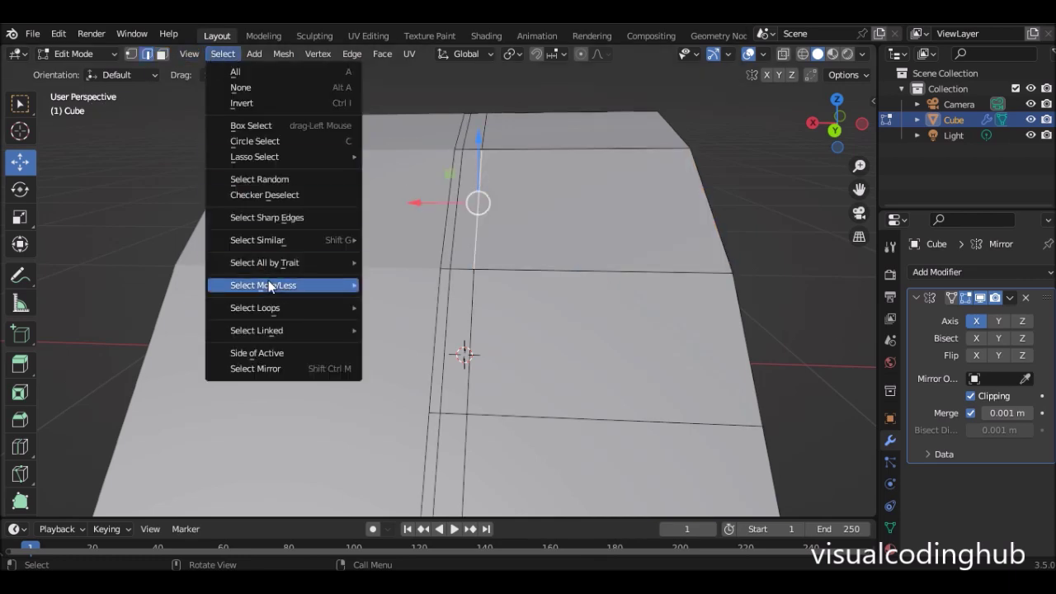
{"action": "mouse_move", "coordinate": [285, 309]}
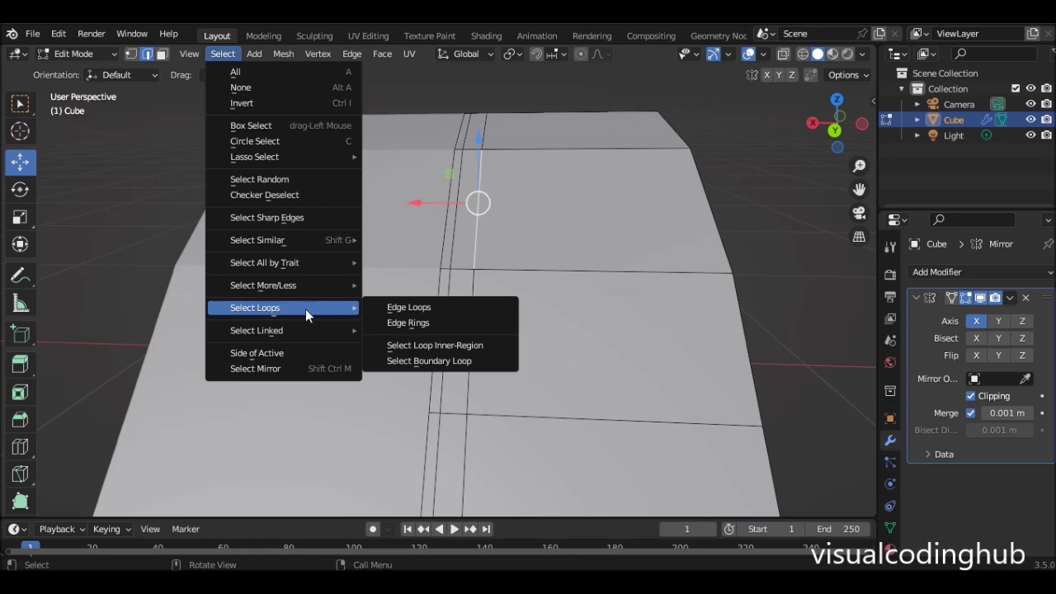
{"action": "left_click", "coordinate": [387, 307]}
{"action": "scroll", "coordinate": [464, 349], "scroll_direction": "down", "scroll_amount": 5}
{"action": "middle_click_drag", "start_coordinate": [464, 349], "coordinate": [437, 318]}
{"action": "scroll", "coordinate": [437, 303], "scroll_direction": "up", "scroll_amount": 5}
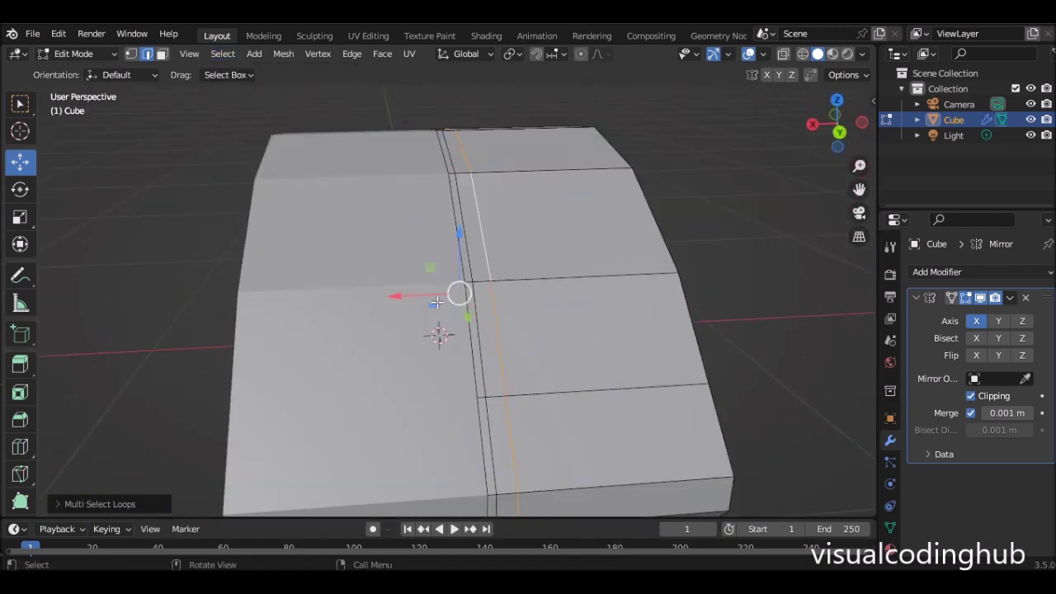
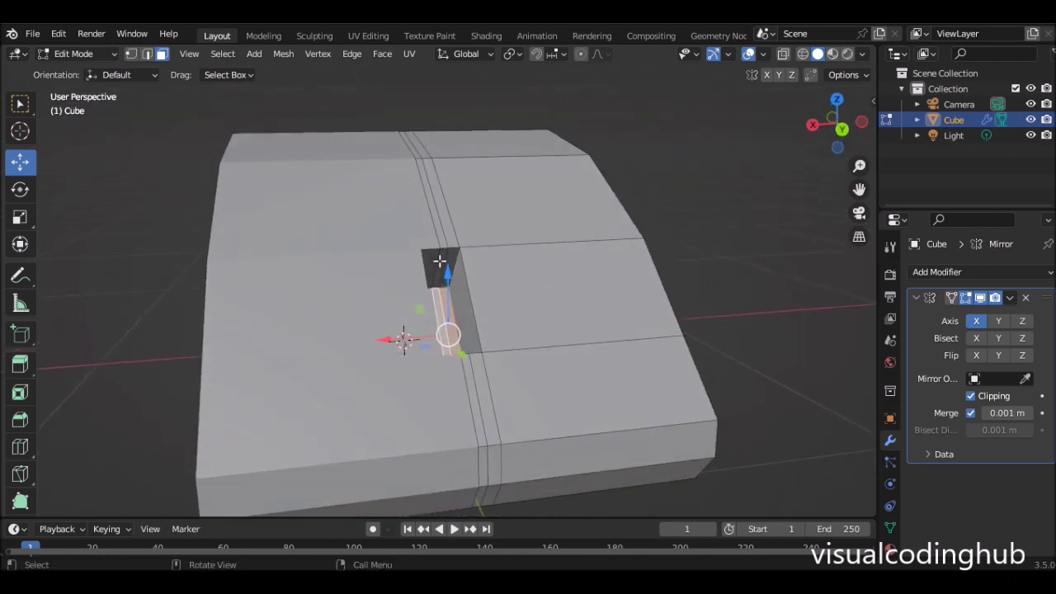
Undo the last inward push of the centre strip faces.
{"action": "key", "text": "Tab"}
{"action": "key", "text": "Tab"}
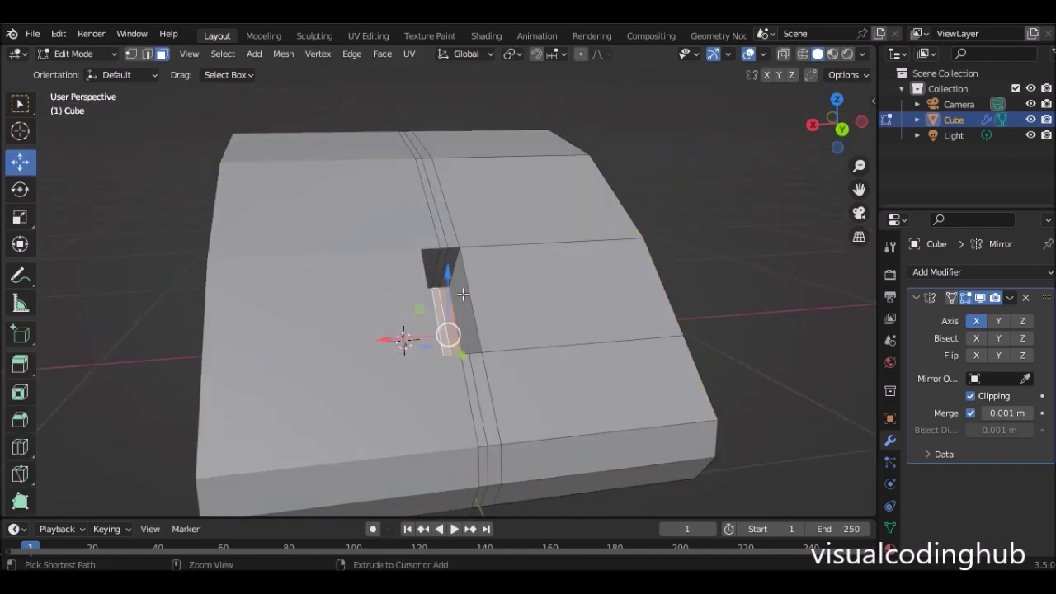
{"action": "key", "text": "ctrl+z"}
Extrude the selected centre strip faces in place and scale them uniformly to about 0.88.
{"action": "key", "text": "e"}
{"action": "right_click", "coordinate": [460, 297]}
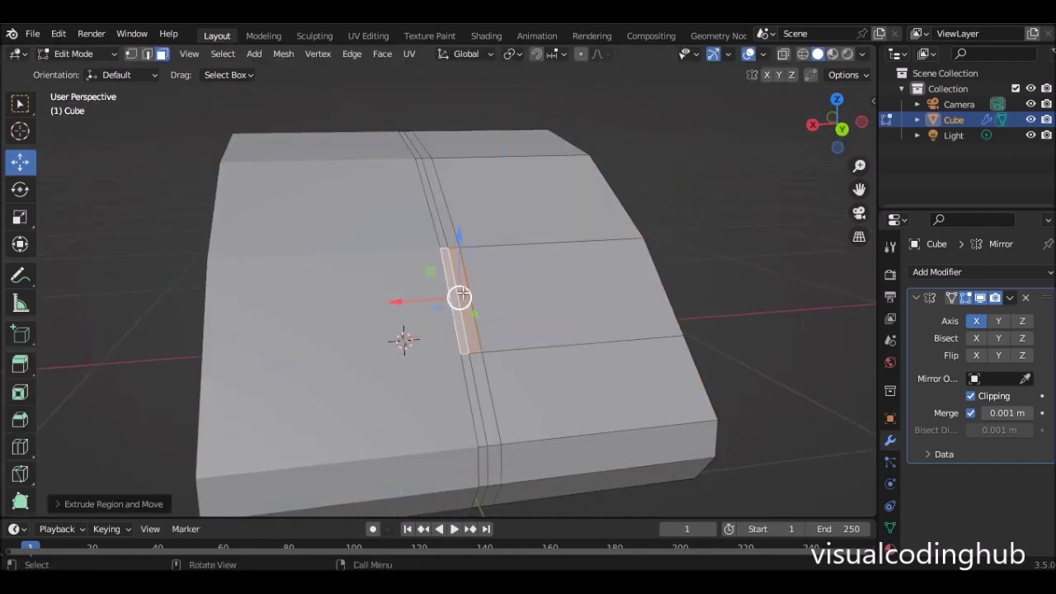
{"action": "key", "text": "s"}
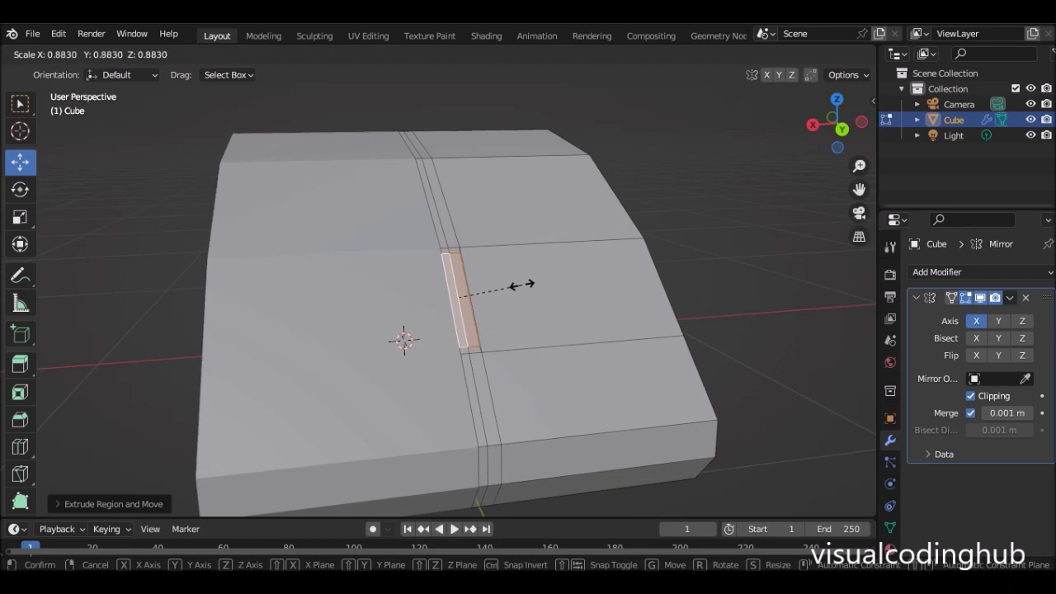
{"action": "left_click", "coordinate": [522, 282]}
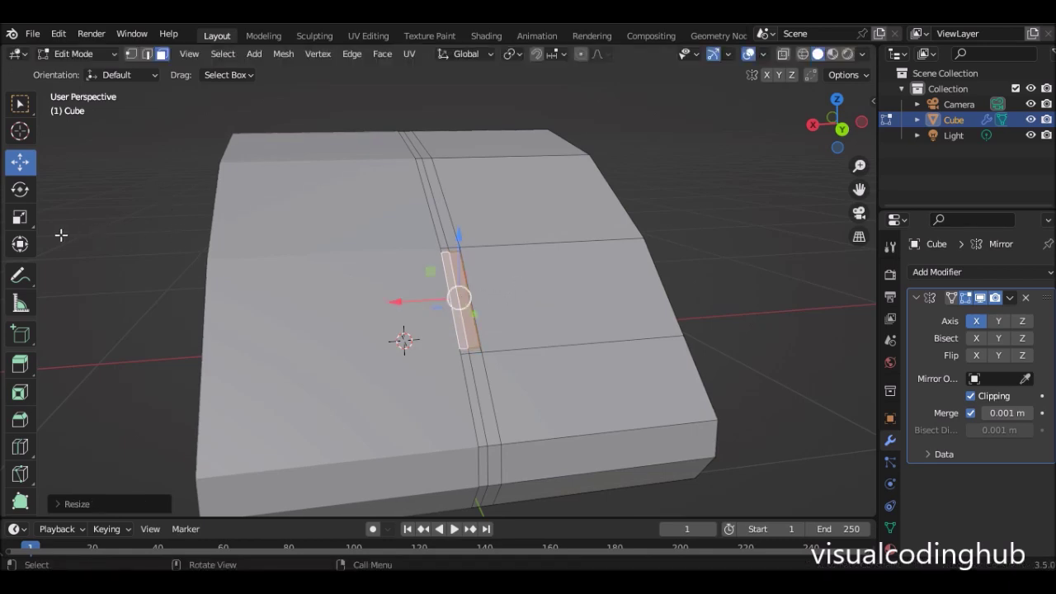
Narrow the extruded centre strip faces slightly by scaling them along X.
{"action": "left_click", "coordinate": [19, 216]}
{"action": "middle_click_drag", "start_coordinate": [347, 299], "coordinate": [366, 297]}
{"action": "left_click_drag", "start_coordinate": [353, 295], "coordinate": [361, 292]}
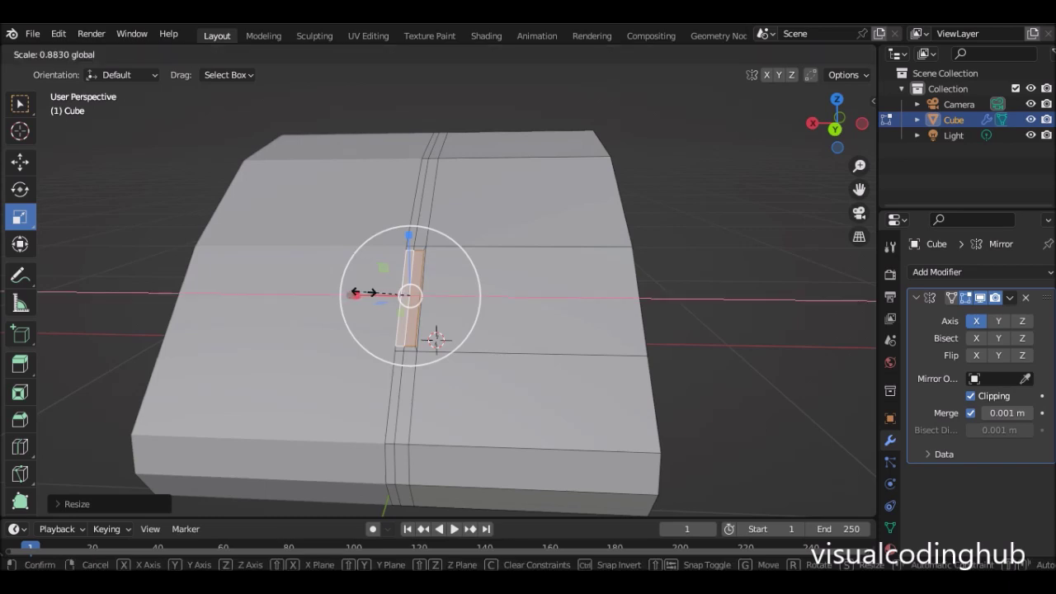
{"action": "left_click_drag", "start_coordinate": [357, 293], "coordinate": [355, 294]}
Push the inset strip faces about 0.026 m into the body along their normals and check the slot in Object Mode.
{"action": "middle_click_drag", "start_coordinate": [355, 294], "coordinate": [475, 290]}
{"action": "key", "text": "g"}
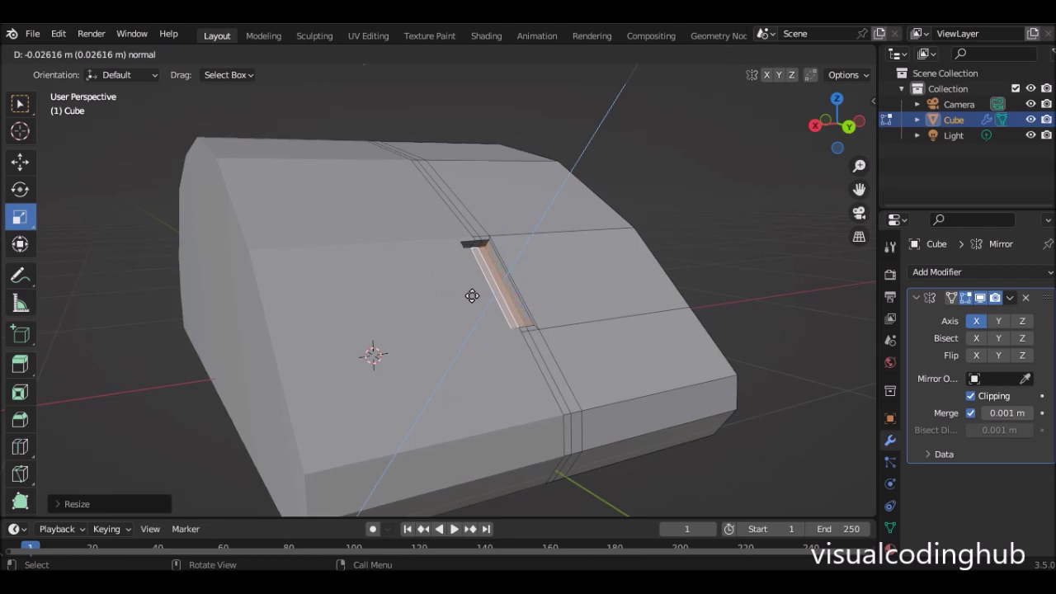
{"action": "left_click", "coordinate": [470, 296]}
{"action": "key", "text": "Tab"}
{"action": "middle_click_drag", "start_coordinate": [493, 301], "coordinate": [418, 268]}
{"action": "scroll", "coordinate": [516, 278], "scroll_direction": "up", "scroll_amount": 3}
{"action": "scroll", "coordinate": [485, 254], "scroll_direction": "up", "scroll_amount": 2}
{"action": "key", "text": "Tab"}
{"action": "scroll", "coordinate": [504, 264], "scroll_direction": "down", "scroll_amount": 3}
Select the centre strip faces in the two segments behind the front slot, extrude them in place and scale them down slightly.
{"action": "left_click", "coordinate": [456, 249]}
{"action": "scroll", "coordinate": [455, 249], "scroll_direction": "down", "scroll_amount": 4}
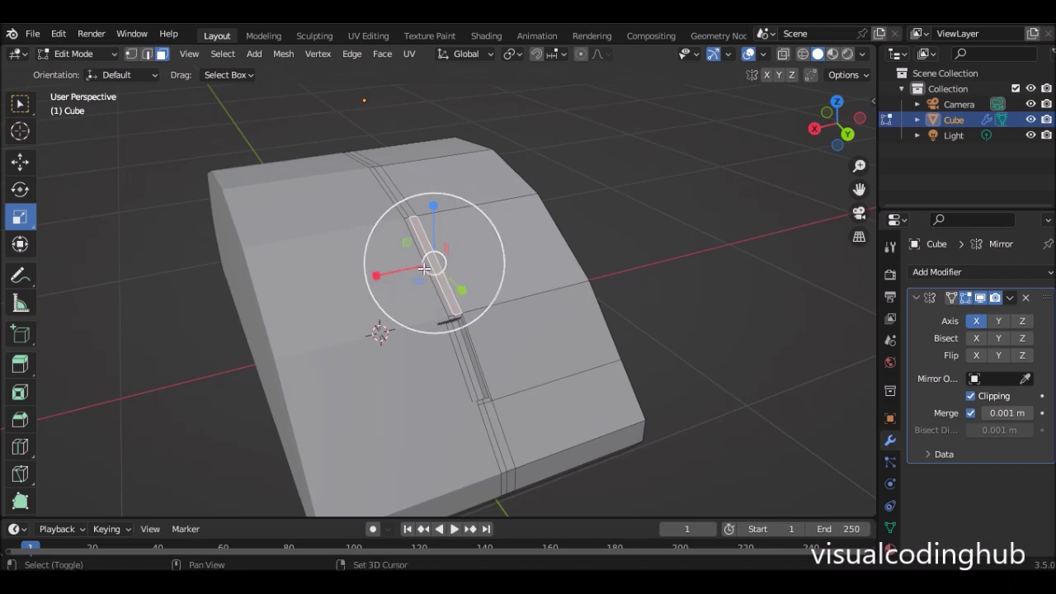
{"action": "middle_click_drag", "start_coordinate": [414, 264], "coordinate": [334, 258]}
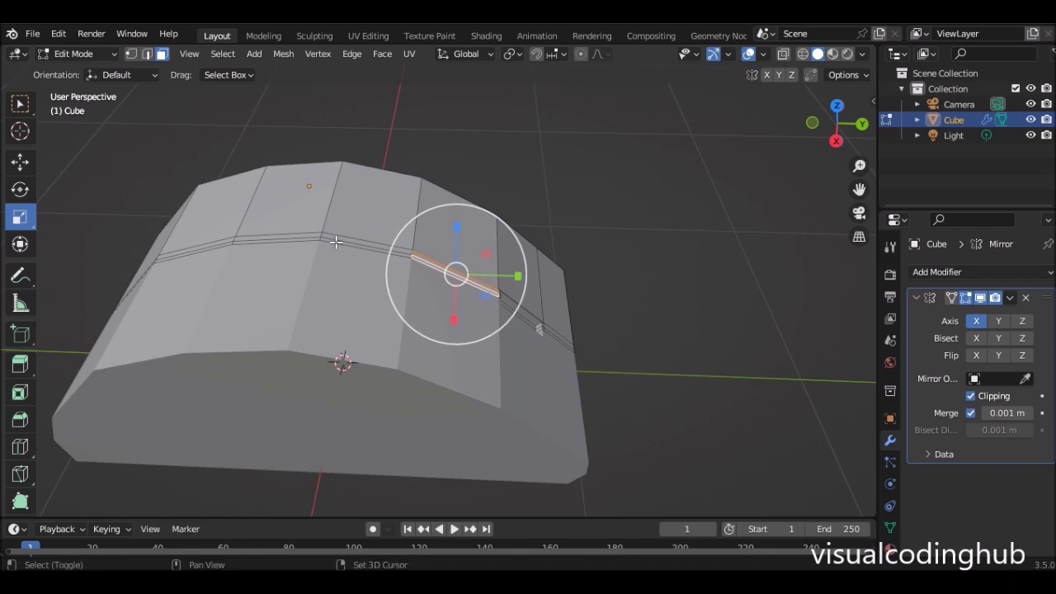
{"action": "left_click", "coordinate": [342, 238], "text": "shift"}
{"action": "left_click", "coordinate": [342, 245], "text": "shift"}
{"action": "middle_click_drag", "start_coordinate": [342, 244], "coordinate": [368, 266]}
{"action": "scroll", "coordinate": [338, 250], "scroll_direction": "up", "scroll_amount": 3}
{"action": "key", "text": "e"}
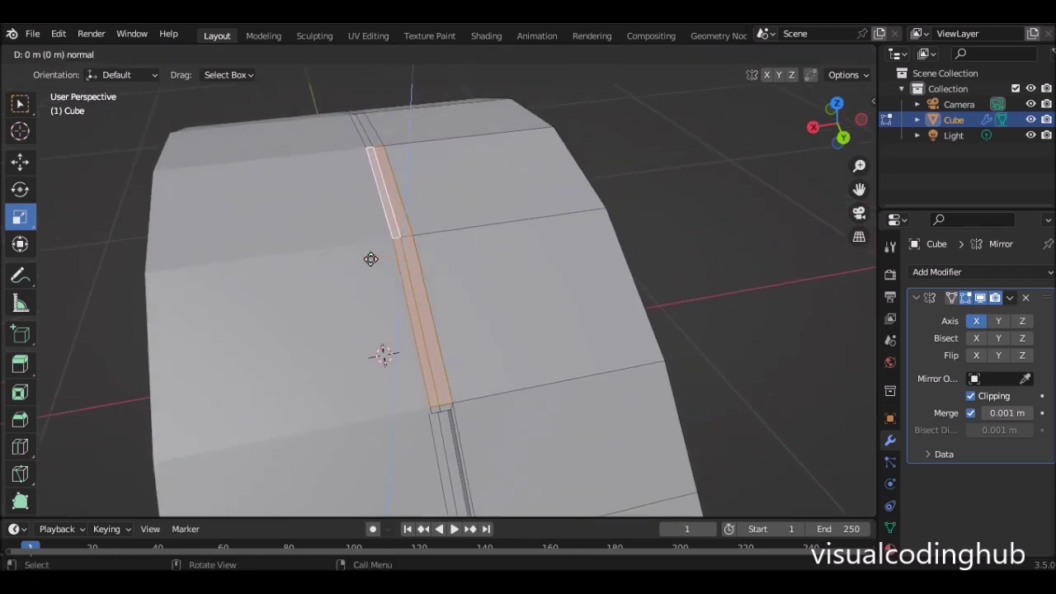
{"action": "left_click", "coordinate": [370, 259]}
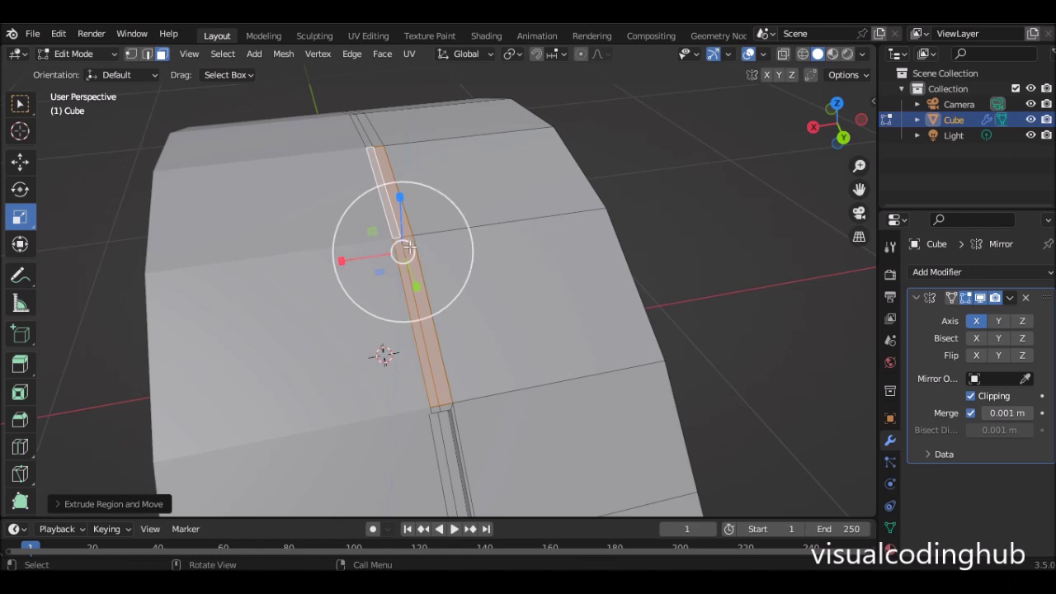
{"action": "key", "text": "s"}
{"action": "left_click", "coordinate": [456, 225]}
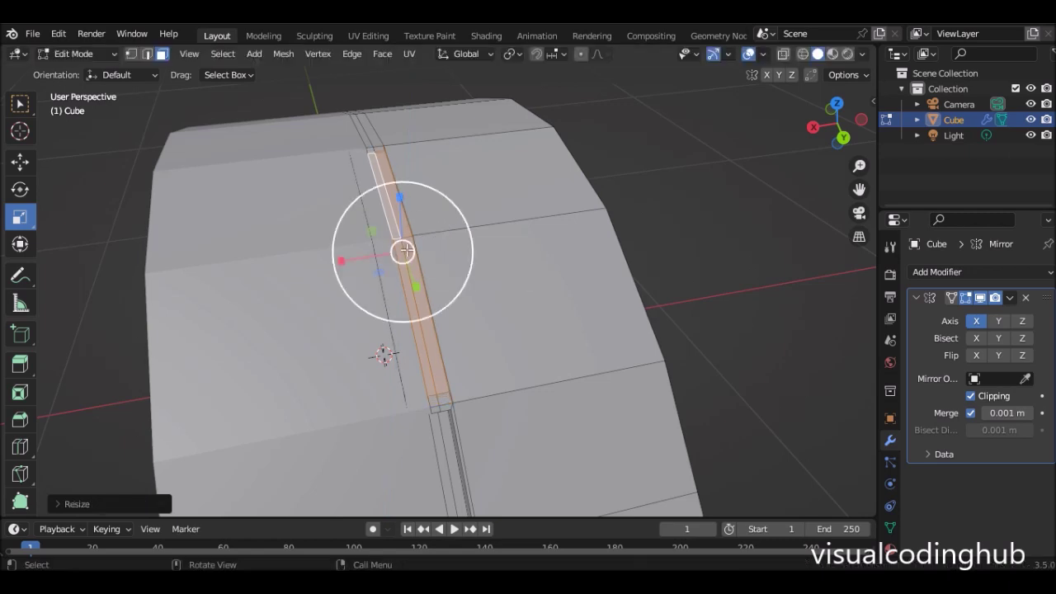
Move the inset strip faces behind the front slot slightly along X towards the centreline.
{"action": "left_click", "coordinate": [20, 162]}
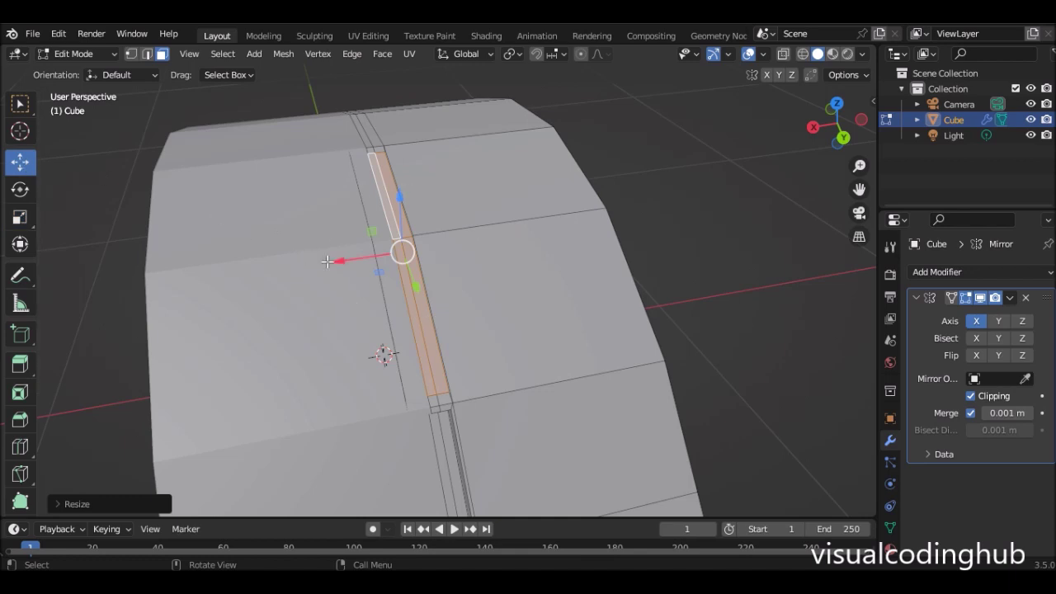
{"action": "left_click_drag", "start_coordinate": [336, 261], "coordinate": [336, 263]}
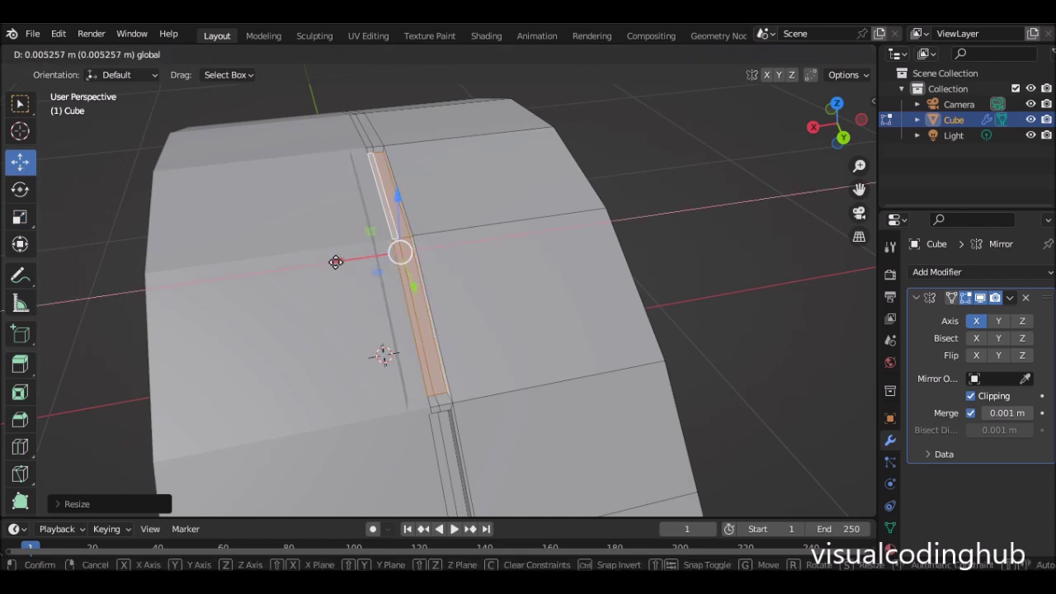
{"action": "left_click_drag", "start_coordinate": [334, 263], "coordinate": [336, 261]}
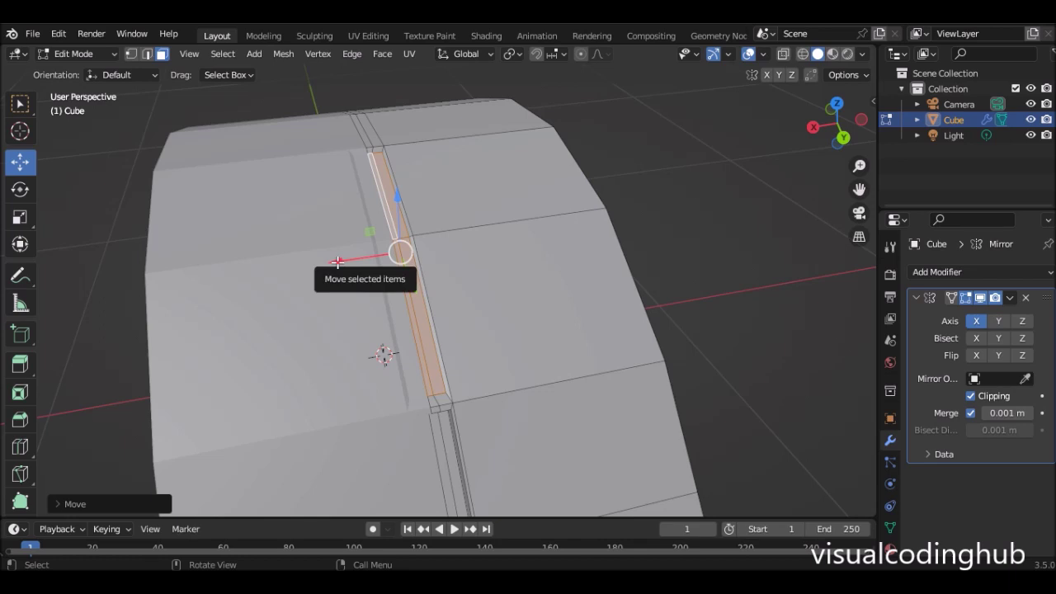
{"action": "middle_click_drag", "start_coordinate": [338, 262], "coordinate": [342, 250]}
{"action": "left_click_drag", "start_coordinate": [340, 249], "coordinate": [330, 246]}
Lower the inset strip faces along Z into the body to form a second slot and check it in Object Mode.
{"action": "key", "text": "Tab"}
{"action": "middle_click_drag", "start_coordinate": [334, 246], "coordinate": [430, 204]}
{"action": "key", "text": "Tab"}
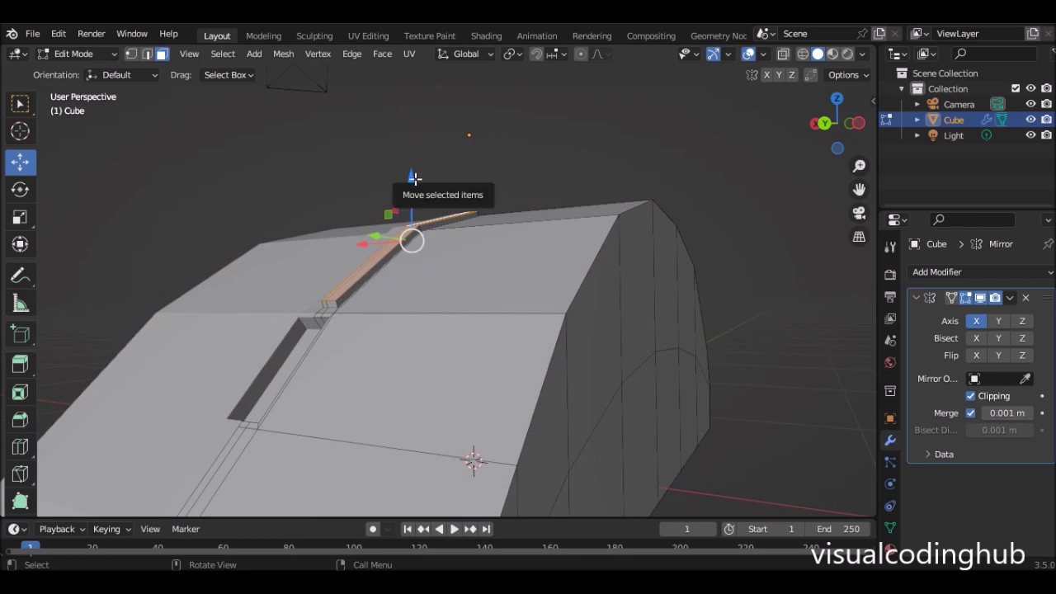
{"action": "left_click_drag", "start_coordinate": [414, 178], "coordinate": [421, 198]}
{"action": "key", "text": "Tab"}
{"action": "middle_click_drag", "start_coordinate": [431, 219], "coordinate": [506, 236]}
{"action": "scroll", "coordinate": [501, 254], "scroll_direction": "down", "scroll_amount": 3}
{"action": "middle_click_drag", "start_coordinate": [498, 272], "coordinate": [513, 317]}
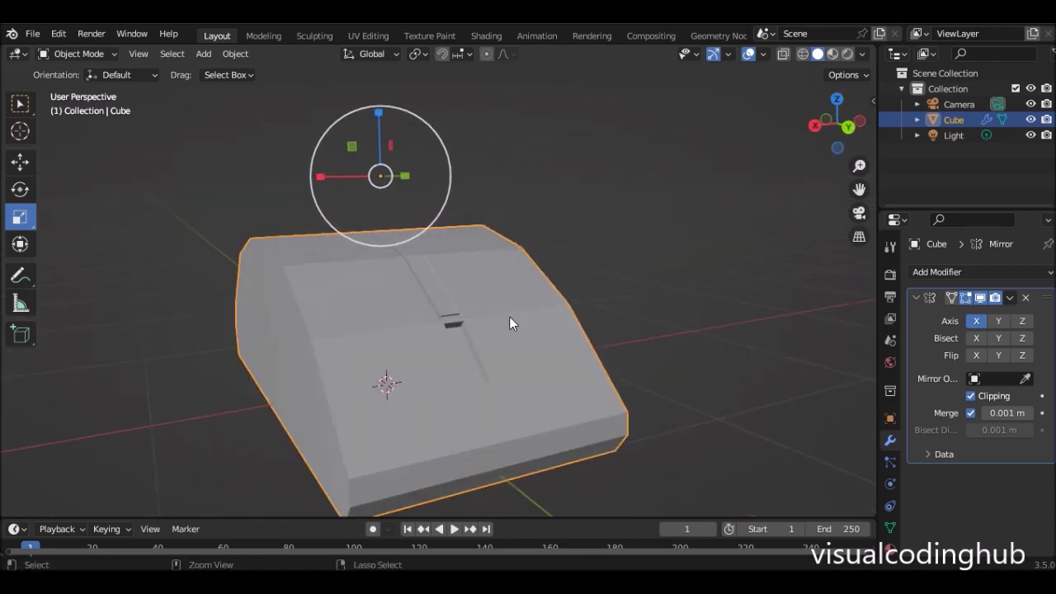
Save the file as MOUSE AND MONITOR in the VFX folder.
{"action": "key", "text": "ctrl+s"}
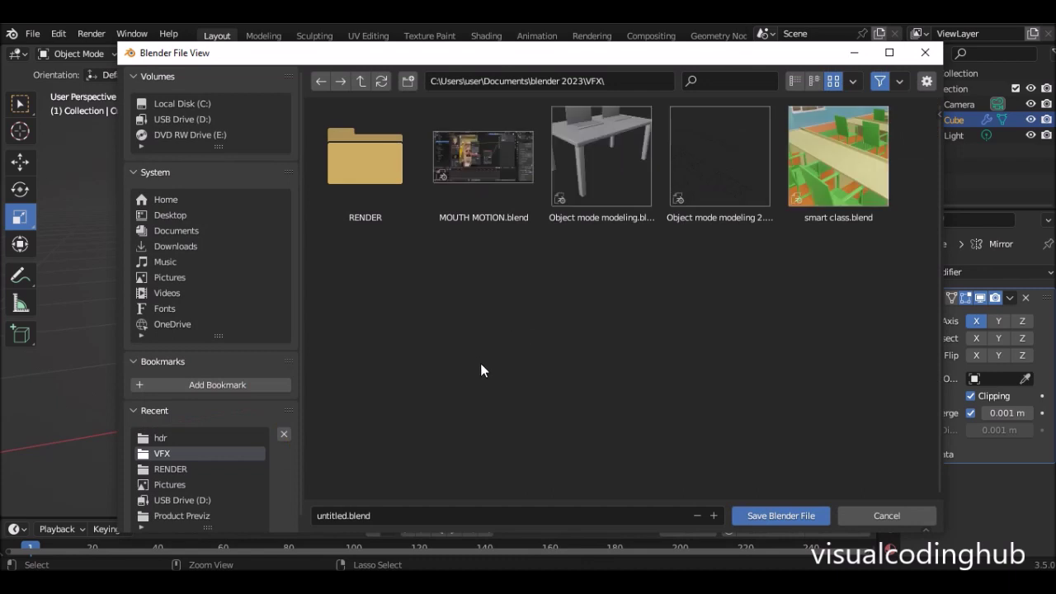
{"action": "left_click", "coordinate": [457, 512]}
{"action": "type", "text": "m"}
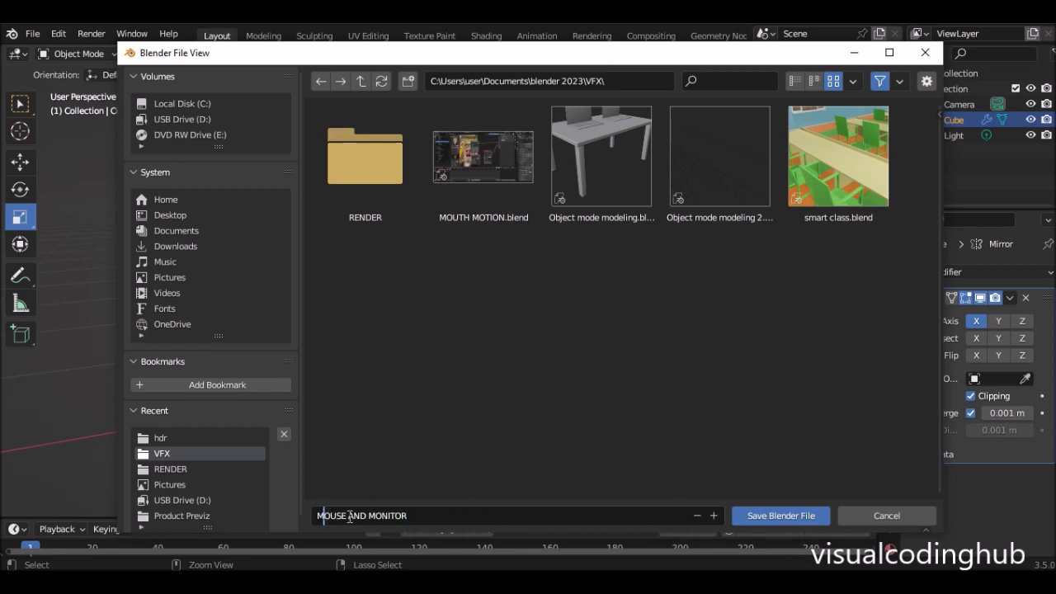
{"action": "left_click", "coordinate": [744, 514]}
{"action": "left_click", "coordinate": [745, 515]}
Put the body in Edit Mode with edge selection active.
{"action": "scroll", "coordinate": [456, 240], "scroll_direction": "down", "scroll_amount": 3}
{"action": "middle_click_drag", "start_coordinate": [421, 245], "coordinate": [516, 316]}
{"action": "scroll", "coordinate": [441, 278], "scroll_direction": "up", "scroll_amount": 3}
{"action": "key", "text": "Tab"}
{"action": "left_click", "coordinate": [147, 55]}
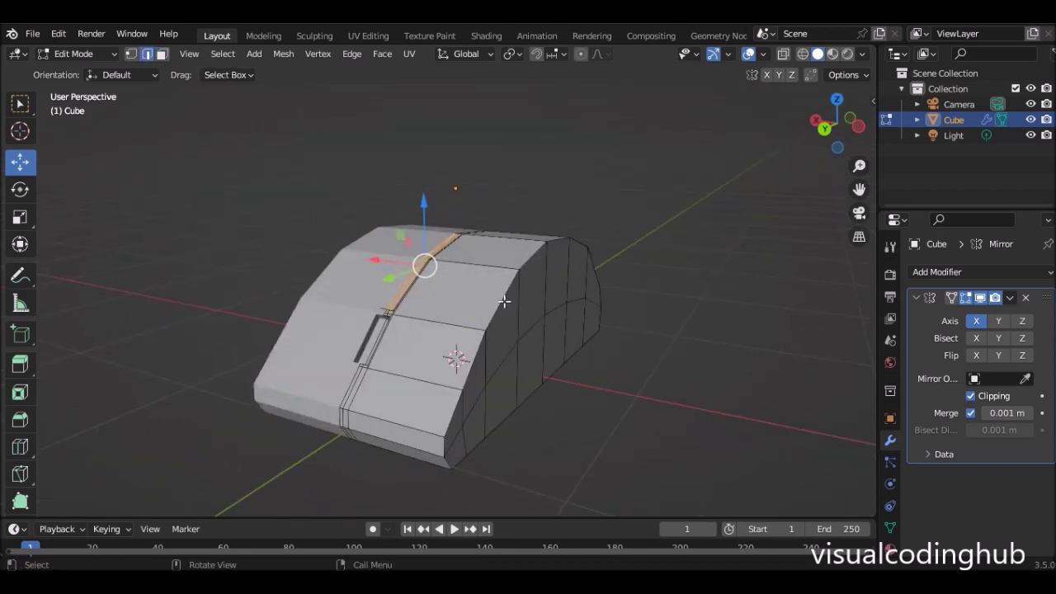
Try to select the side face's arched edge loop and extend the selection to its bottom edges.
{"action": "left_click", "coordinate": [504, 302]}
{"action": "left_click", "coordinate": [223, 54]}
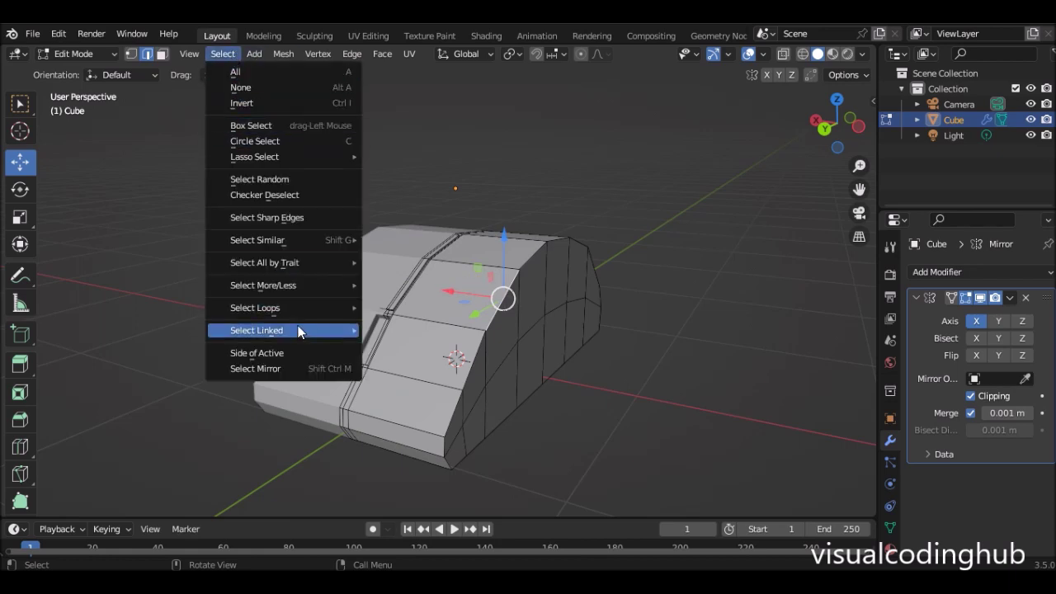
{"action": "mouse_move", "coordinate": [311, 314]}
{"action": "left_click", "coordinate": [389, 307]}
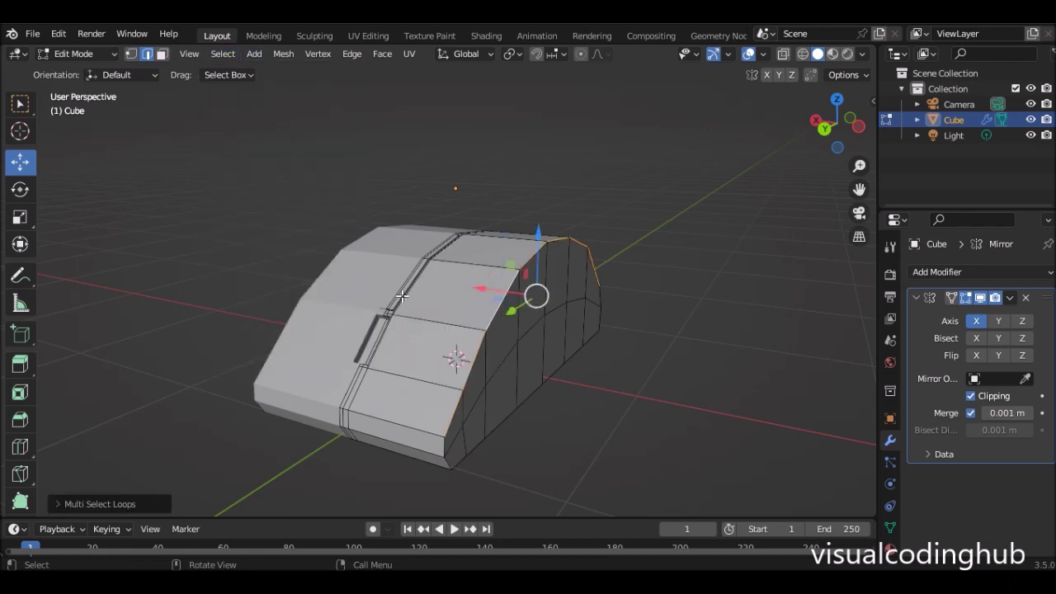
{"action": "middle_click_drag", "start_coordinate": [463, 262], "coordinate": [350, 386]}
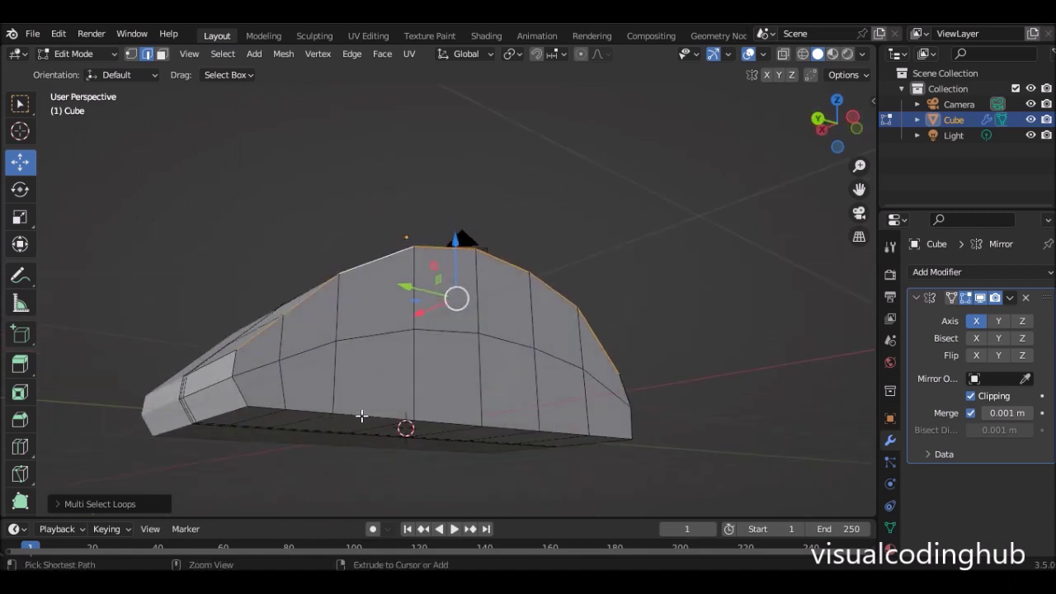
{"action": "left_click", "coordinate": [357, 415], "text": "ctrl"}
{"action": "left_click", "coordinate": [318, 410], "text": "ctrl"}
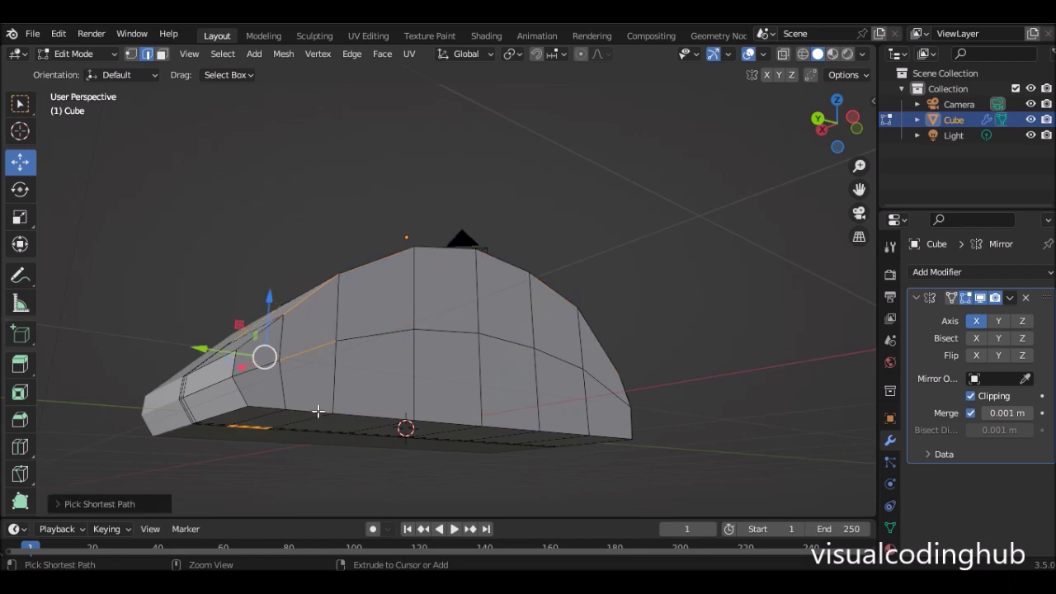
{"action": "left_click", "coordinate": [257, 403], "text": "ctrl"}
{"action": "middle_click_drag", "start_coordinate": [301, 382], "coordinate": [335, 376]}
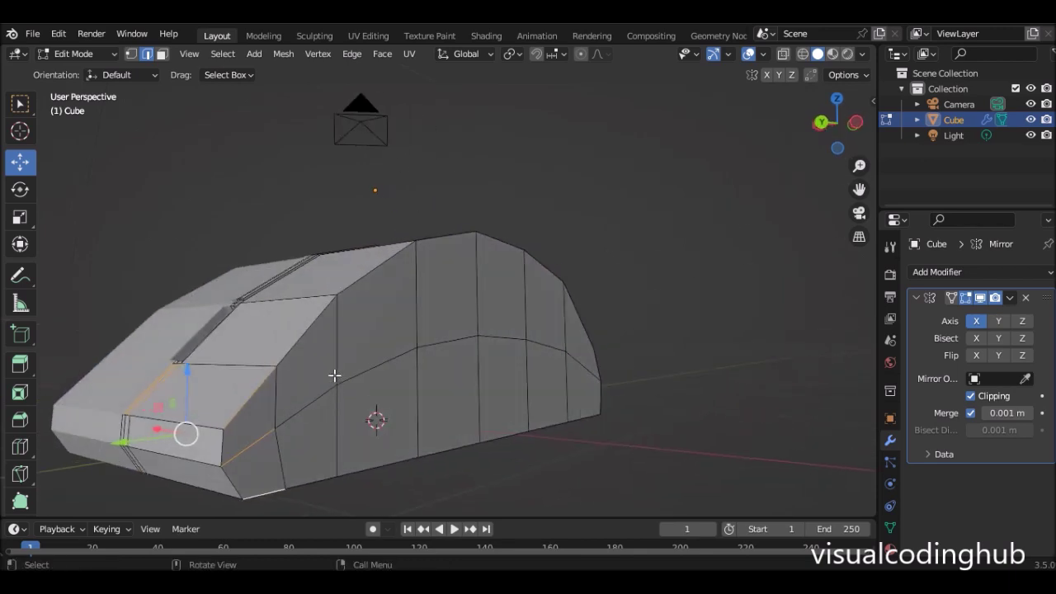
{"action": "middle_click_drag", "start_coordinate": [316, 319], "coordinate": [316, 319]}
Select the whole edge loop along the arched upper outline of the side face.
{"action": "left_click", "coordinate": [369, 274]}
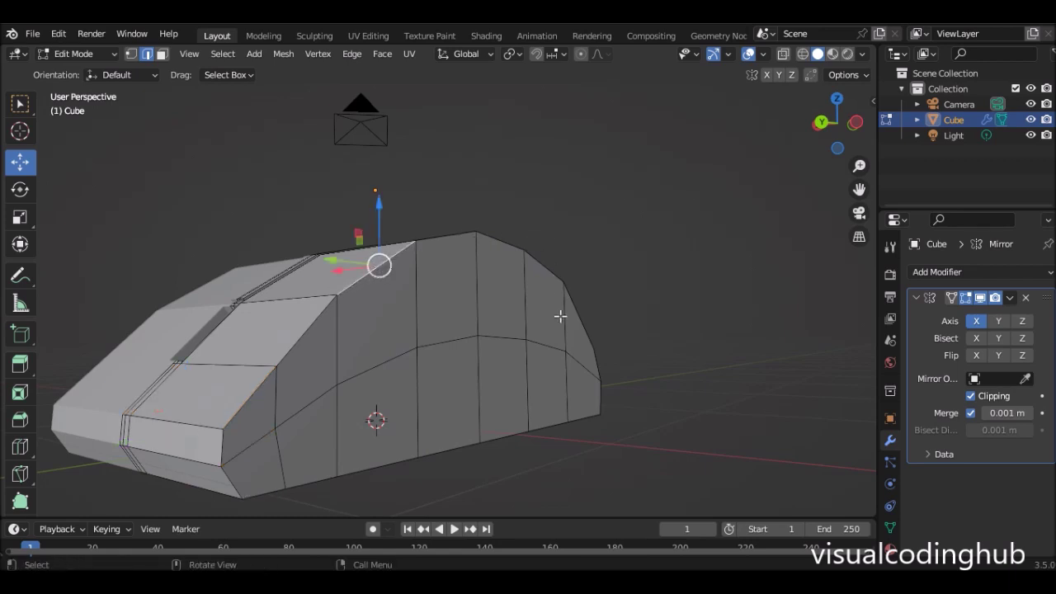
{"action": "middle_click_drag", "start_coordinate": [350, 295], "coordinate": [364, 270]}
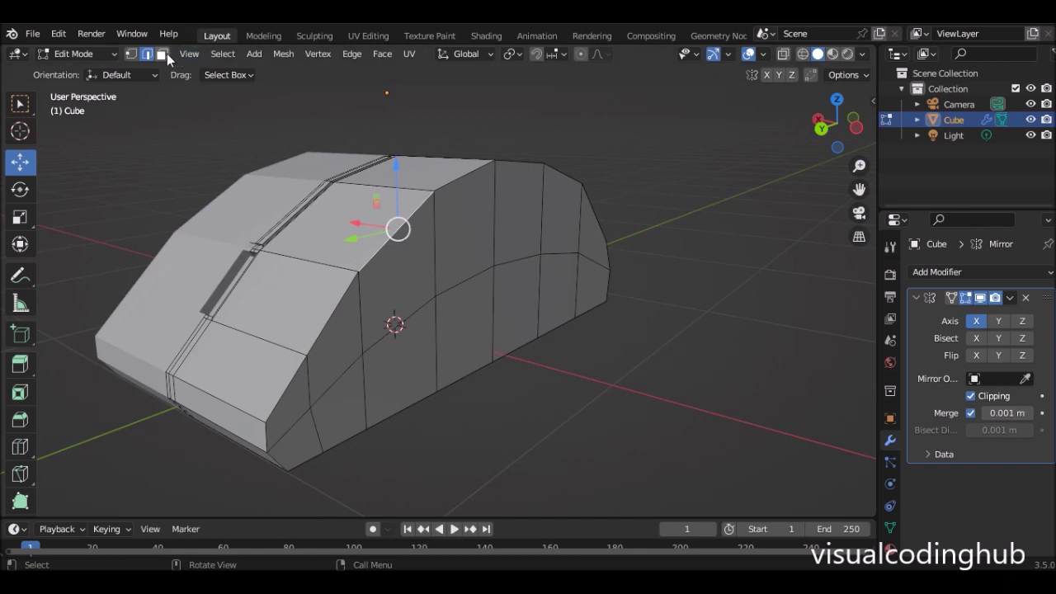
{"action": "left_click", "coordinate": [223, 53]}
{"action": "mouse_move", "coordinate": [321, 306]}
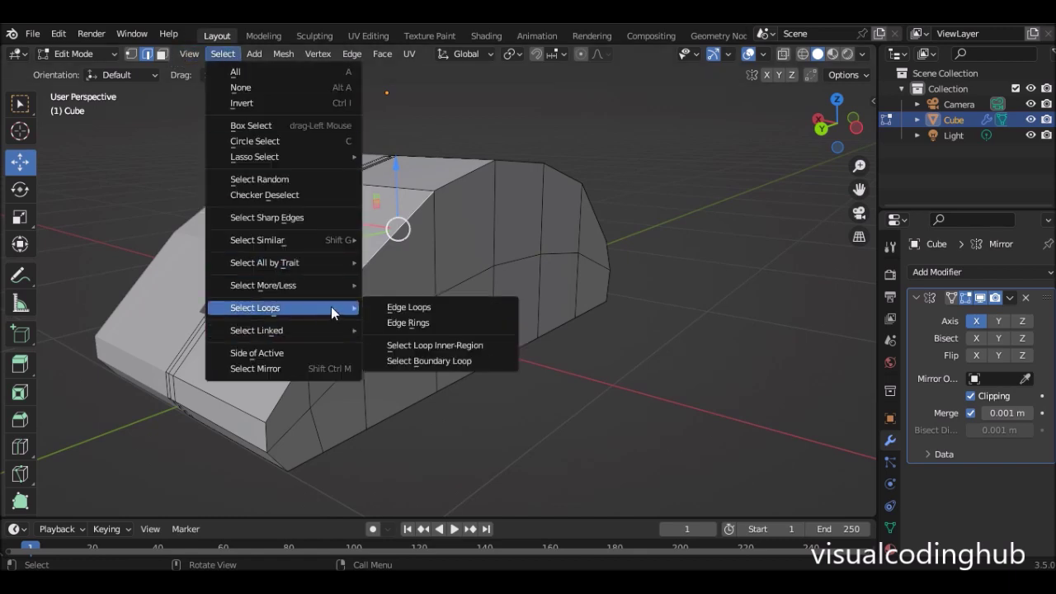
{"action": "left_click", "coordinate": [397, 307]}
{"action": "middle_click_drag", "start_coordinate": [396, 292], "coordinate": [360, 285]}
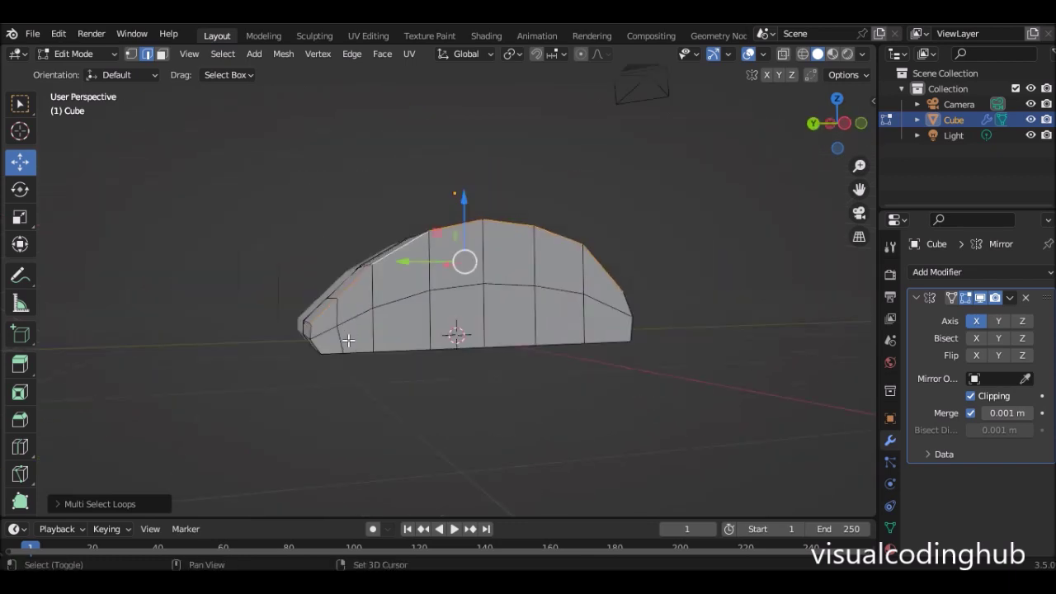
Add the side face's bottom edge loop and the short upright edge at its end to the selection.
{"action": "left_click", "coordinate": [393, 351], "text": "shift"}
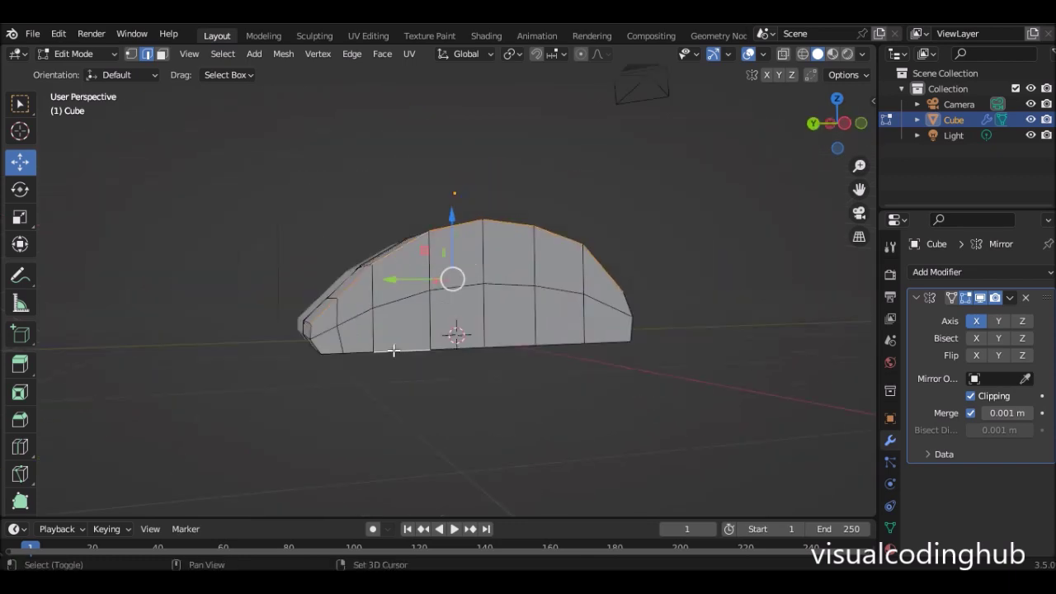
{"action": "left_click", "coordinate": [224, 53]}
{"action": "mouse_move", "coordinate": [284, 305]}
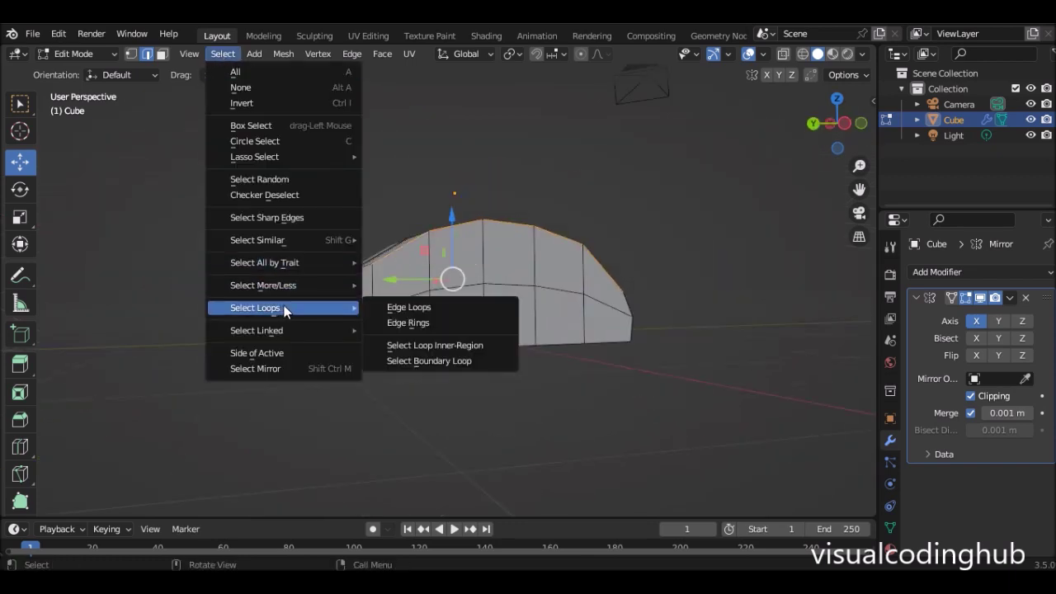
{"action": "left_click", "coordinate": [402, 310]}
{"action": "middle_click_drag", "start_coordinate": [404, 312], "coordinate": [272, 297]}
{"action": "left_click", "coordinate": [457, 302], "text": "shift"}
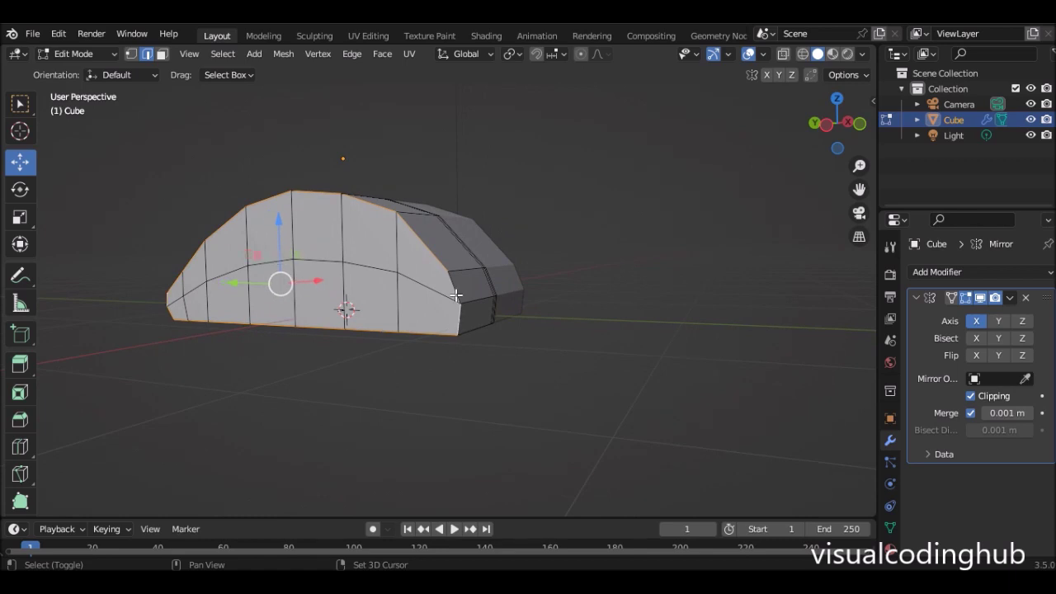
Bevel the selected side outline slightly with one segment and save the file.
{"action": "middle_click_drag", "start_coordinate": [448, 295], "coordinate": [236, 256]}
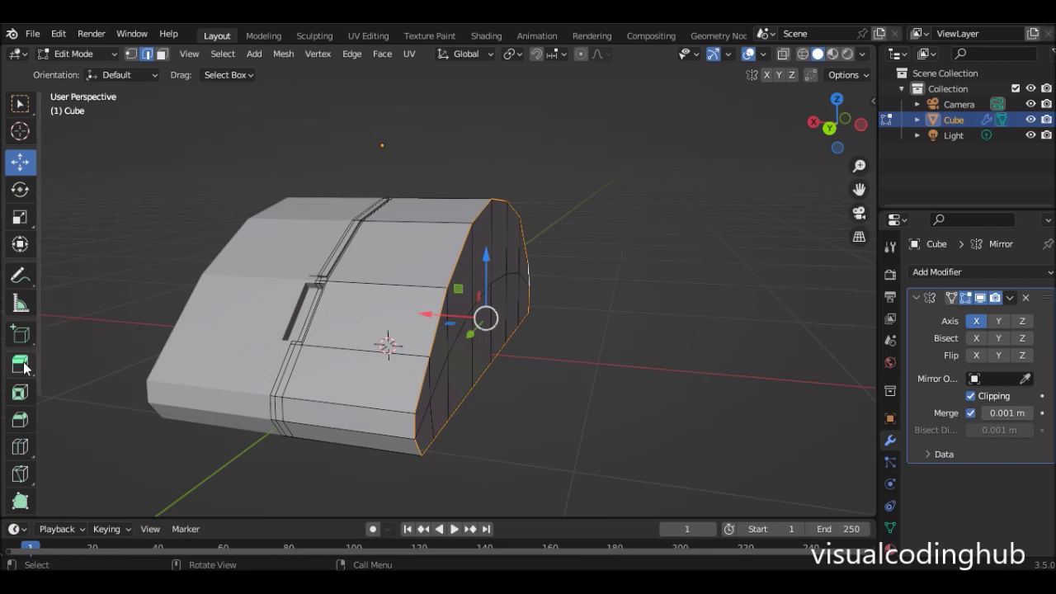
{"action": "left_click", "coordinate": [20, 418]}
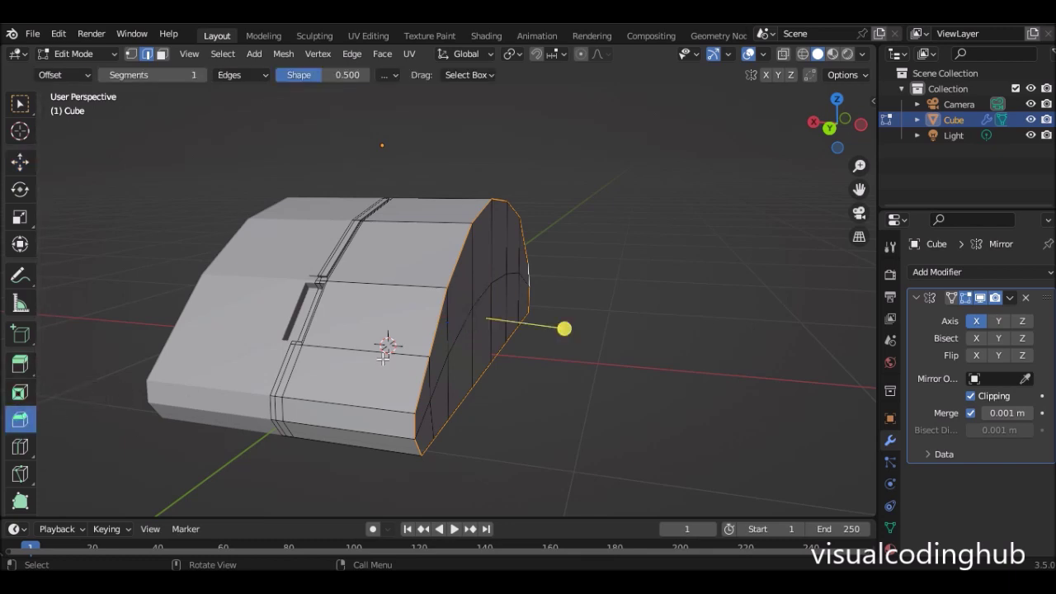
{"action": "left_click_drag", "start_coordinate": [566, 327], "coordinate": [580, 324]}
{"action": "key", "text": "Tab"}
{"action": "scroll", "coordinate": [567, 312], "scroll_direction": "down", "scroll_amount": 3}
{"action": "middle_click_drag", "start_coordinate": [567, 312], "coordinate": [552, 264]}
{"action": "key", "text": "ctrl+s"}
Select the floor faces of the front slot and lower them slightly along Z.
{"action": "scroll", "coordinate": [540, 263], "scroll_direction": "up", "scroll_amount": 5}
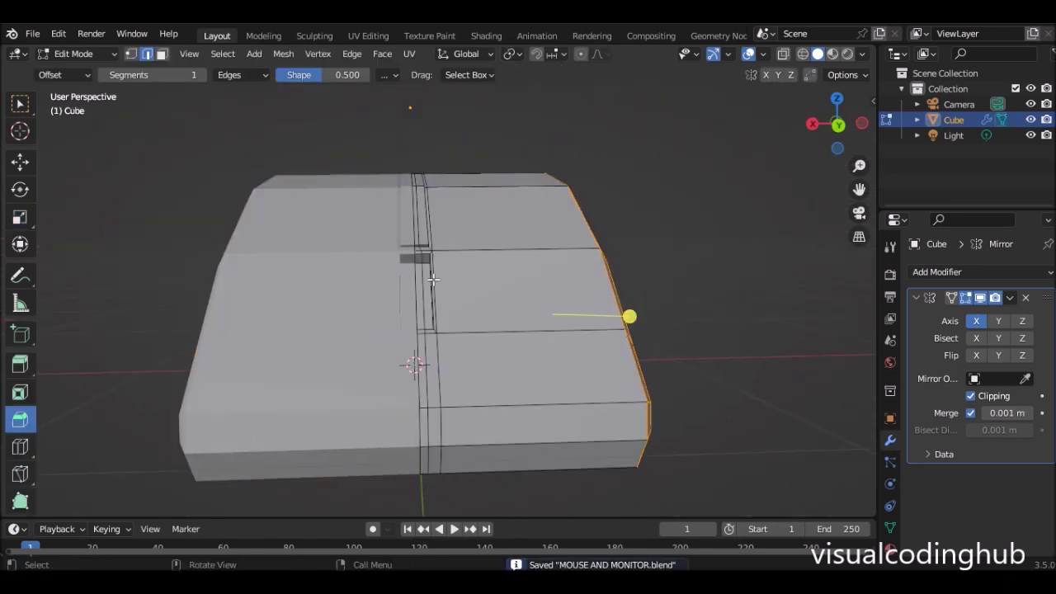
{"action": "left_click", "coordinate": [433, 279]}
{"action": "scroll", "coordinate": [433, 278], "scroll_direction": "up", "scroll_amount": 4}
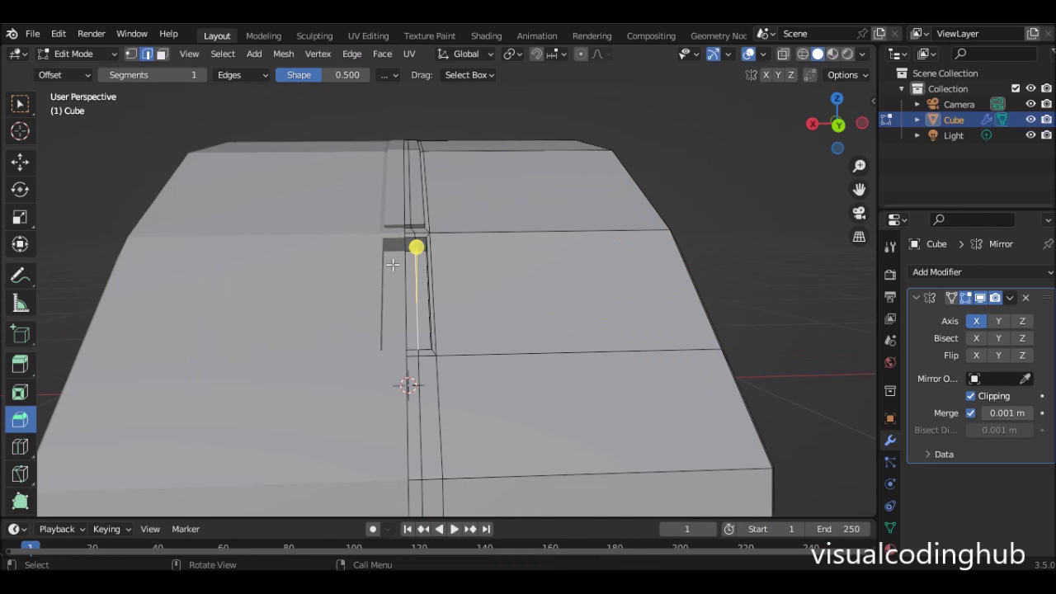
{"action": "left_click", "coordinate": [163, 55]}
{"action": "left_click", "coordinate": [384, 252]}
{"action": "scroll", "coordinate": [420, 286], "scroll_direction": "down", "scroll_amount": 4}
{"action": "scroll", "coordinate": [425, 284], "scroll_direction": "up", "scroll_amount": 2}
{"action": "left_click", "coordinate": [426, 283], "text": "shift"}
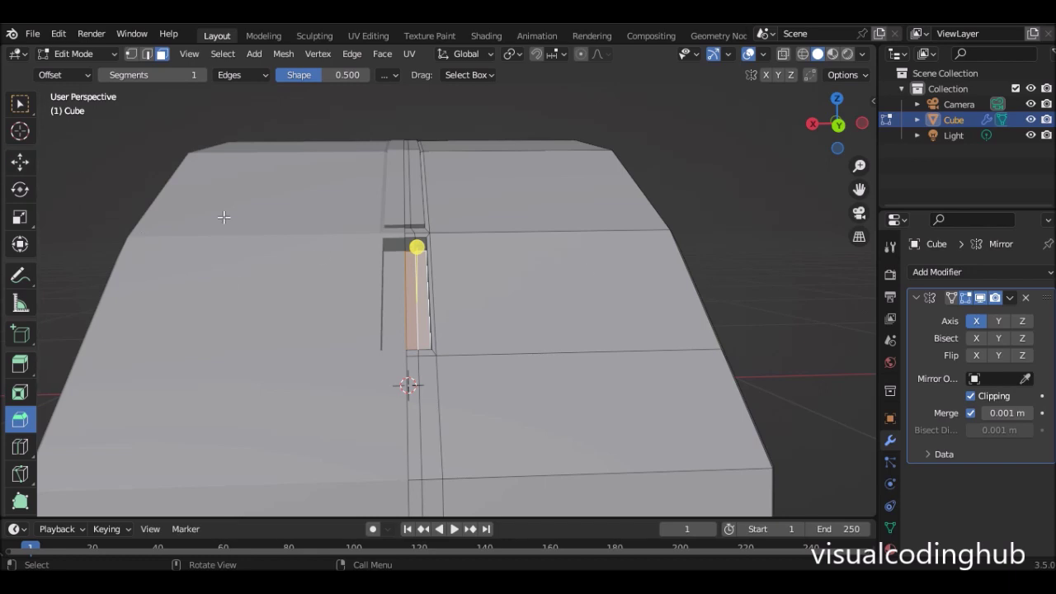
{"action": "left_click", "coordinate": [27, 162]}
{"action": "left_click_drag", "start_coordinate": [417, 244], "coordinate": [417, 249]}
Lower the front slot's floor faces further along Z and shift them slightly along Y.
{"action": "middle_click_drag", "start_coordinate": [416, 249], "coordinate": [389, 259]}
{"action": "key", "text": "Tab"}
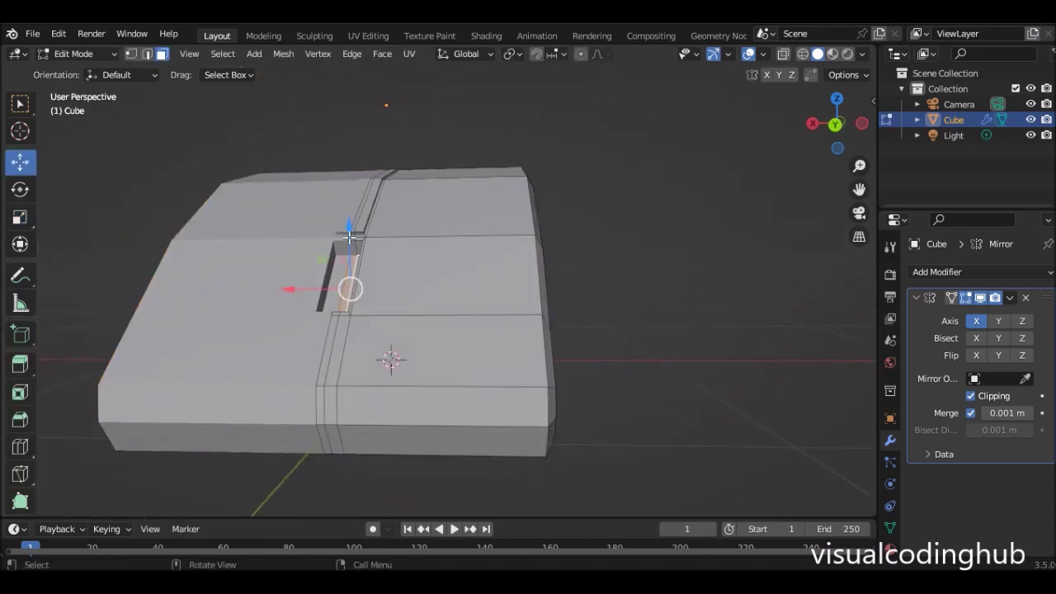
{"action": "left_click_drag", "start_coordinate": [350, 236], "coordinate": [350, 241]}
{"action": "middle_click_drag", "start_coordinate": [350, 241], "coordinate": [326, 285]}
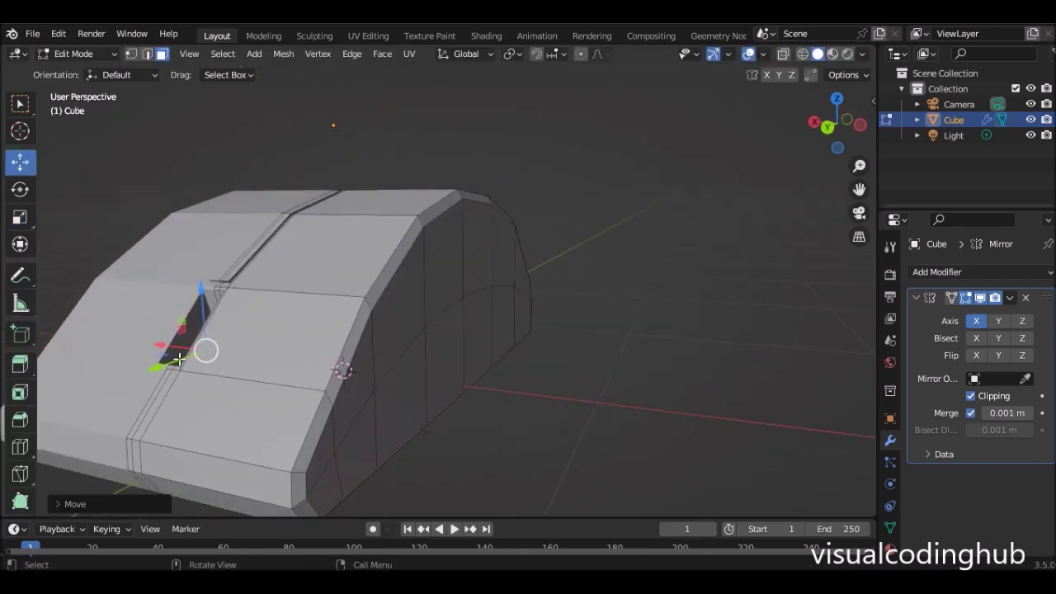
{"action": "left_click_drag", "start_coordinate": [164, 368], "coordinate": [165, 368]}
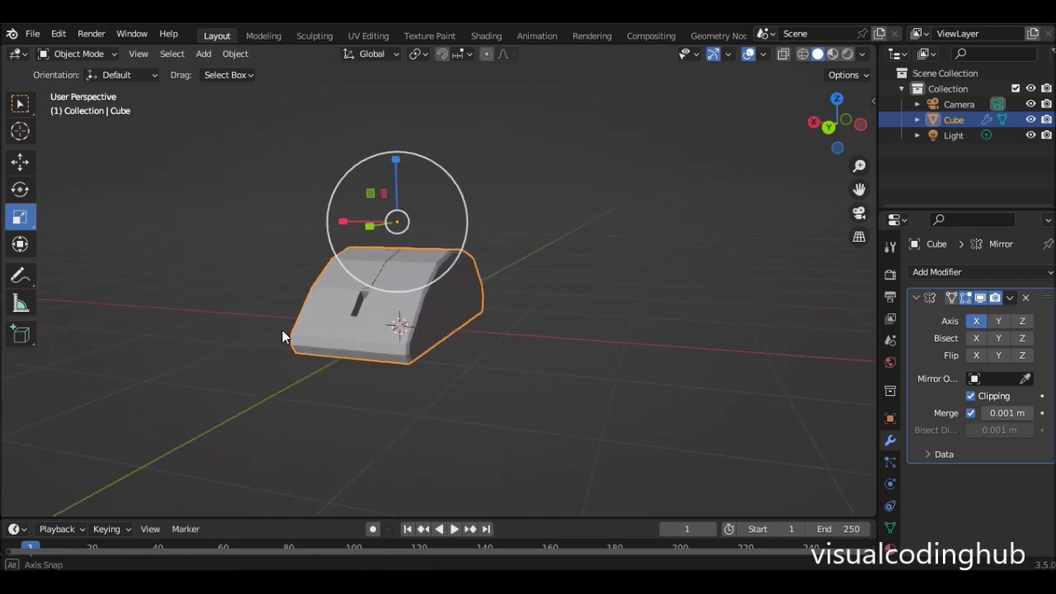
Add a Subdivision Surface modifier to the mouse body and set its viewport levels to 2.
{"action": "middle_click_drag", "start_coordinate": [282, 330], "coordinate": [646, 326]}
{"action": "left_click", "coordinate": [927, 272]}
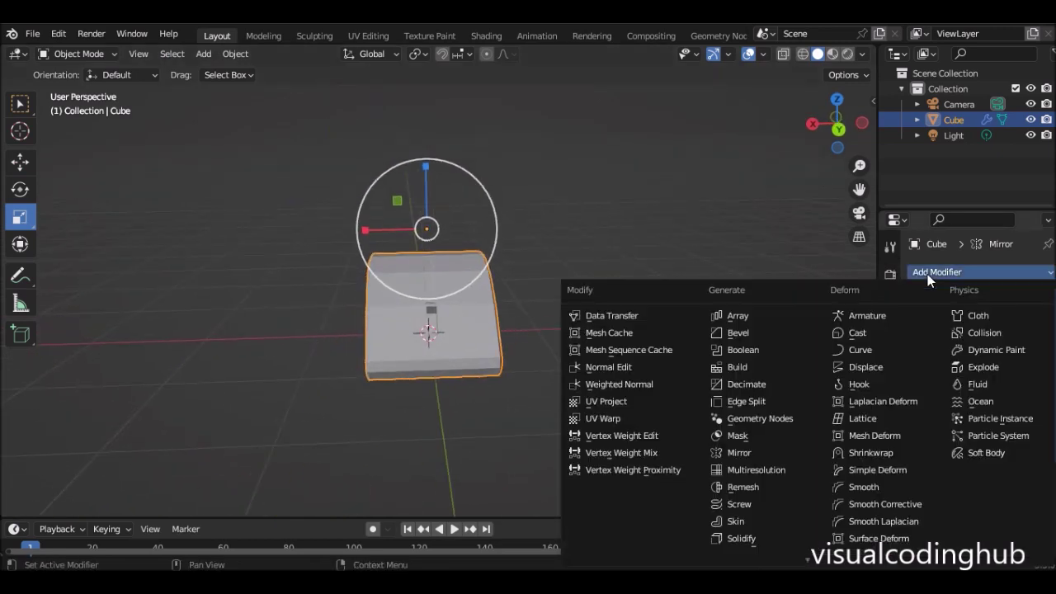
{"action": "scroll", "coordinate": [817, 520], "scroll_direction": "down", "scroll_amount": 3}
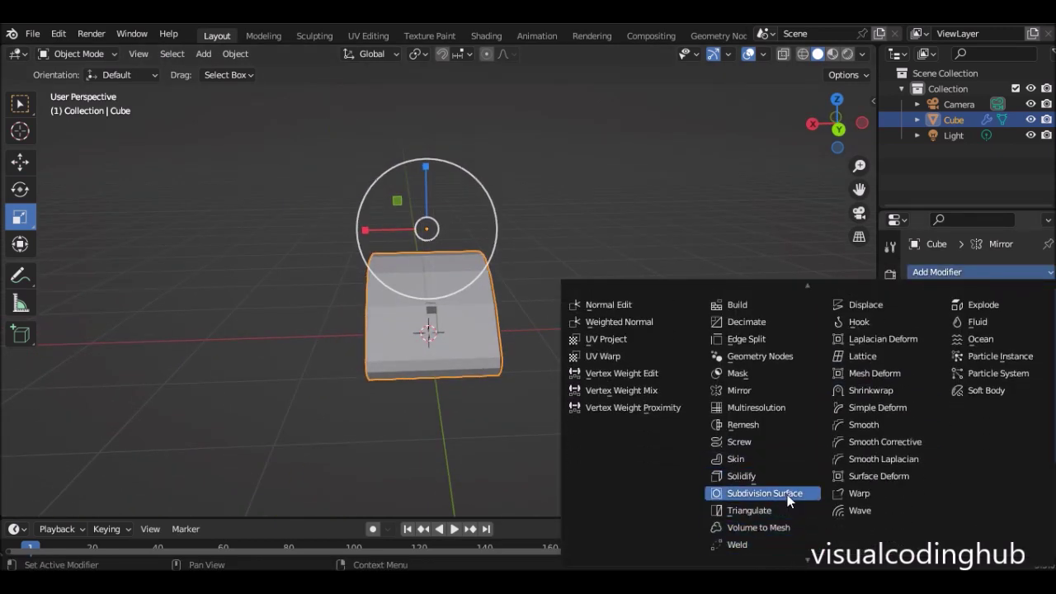
{"action": "left_click", "coordinate": [788, 499]}
{"action": "middle_click_drag", "start_coordinate": [702, 409], "coordinate": [548, 356]}
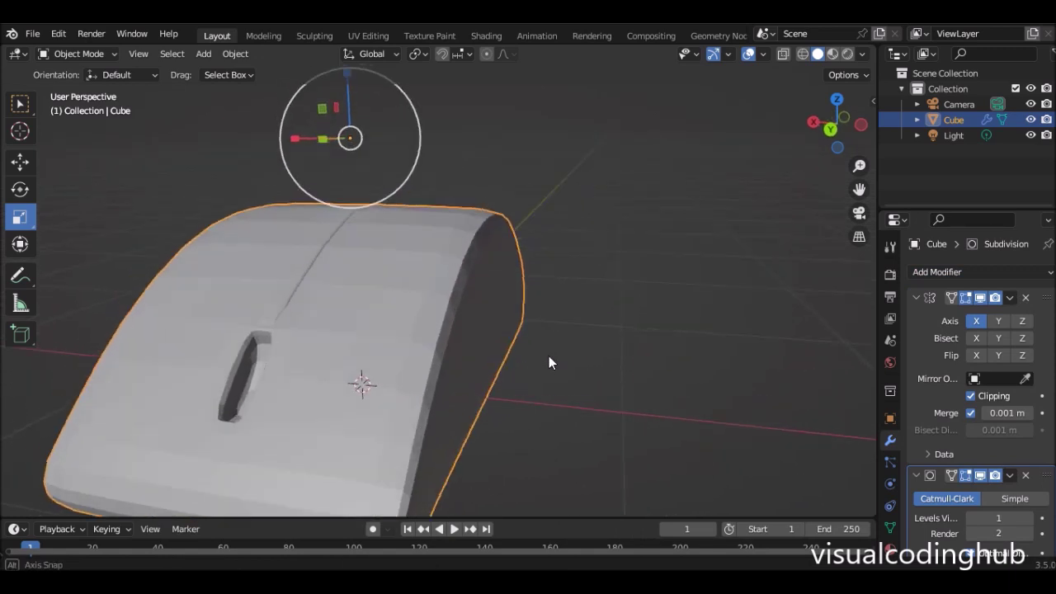
{"action": "scroll", "coordinate": [549, 356], "scroll_direction": "down", "scroll_amount": 2}
{"action": "scroll", "coordinate": [1017, 470], "scroll_direction": "down", "scroll_amount": 1}
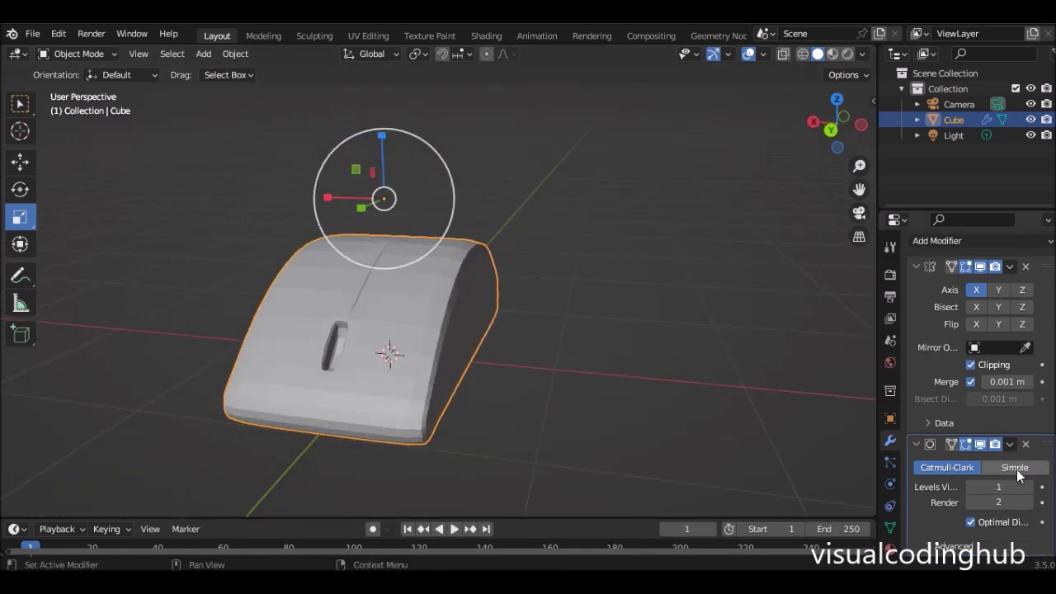
{"action": "left_click", "coordinate": [1028, 487]}
Shade the mouse body smooth.
{"action": "right_click", "coordinate": [416, 272]}
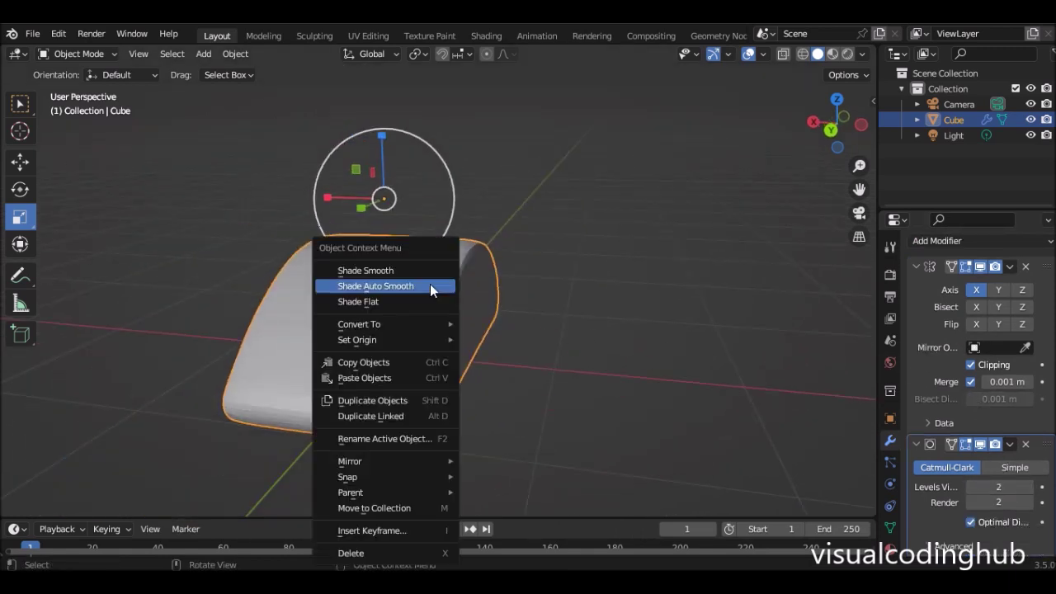
{"action": "left_click", "coordinate": [426, 274]}
{"action": "mouse_move", "coordinate": [475, 287]}
{"action": "middle_mouse_down"}
{"action": "mouse_move", "coordinate": [552, 291]}
{"action": "mouse_move", "coordinate": [514, 276]}
{"action": "mouse_move", "coordinate": [423, 288]}
{"action": "mouse_move", "coordinate": [463, 285]}
{"action": "mouse_move", "coordinate": [490, 299]}
{"action": "middle_mouse_up"}
{"action": "scroll", "coordinate": [552, 291], "scroll_direction": "down", "scroll_amount": 2}
{"action": "scroll", "coordinate": [565, 310], "scroll_direction": "up", "scroll_amount": 5}
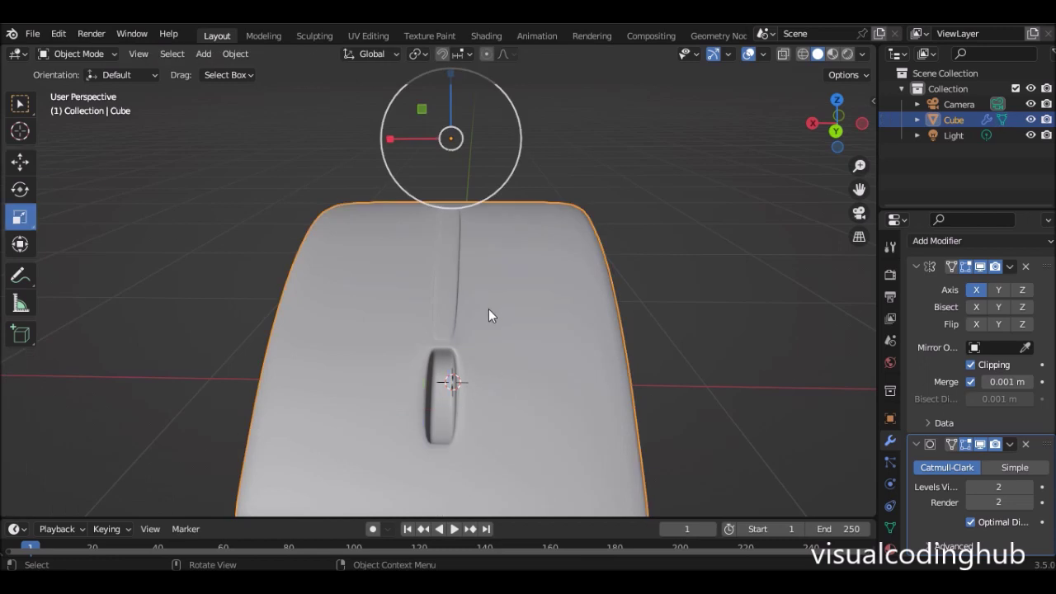
{"action": "key", "text": "Tab"}
{"action": "scroll", "coordinate": [466, 350], "scroll_direction": "up", "scroll_amount": 3}
{"action": "middle_click_drag", "start_coordinate": [466, 350], "coordinate": [459, 323]}
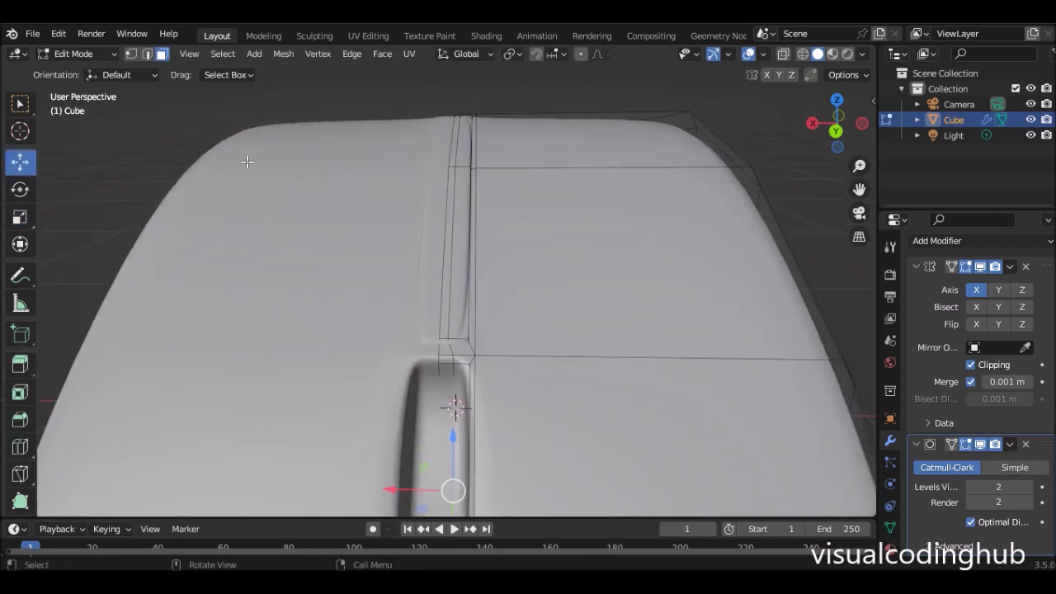
{"action": "left_click", "coordinate": [146, 55]}
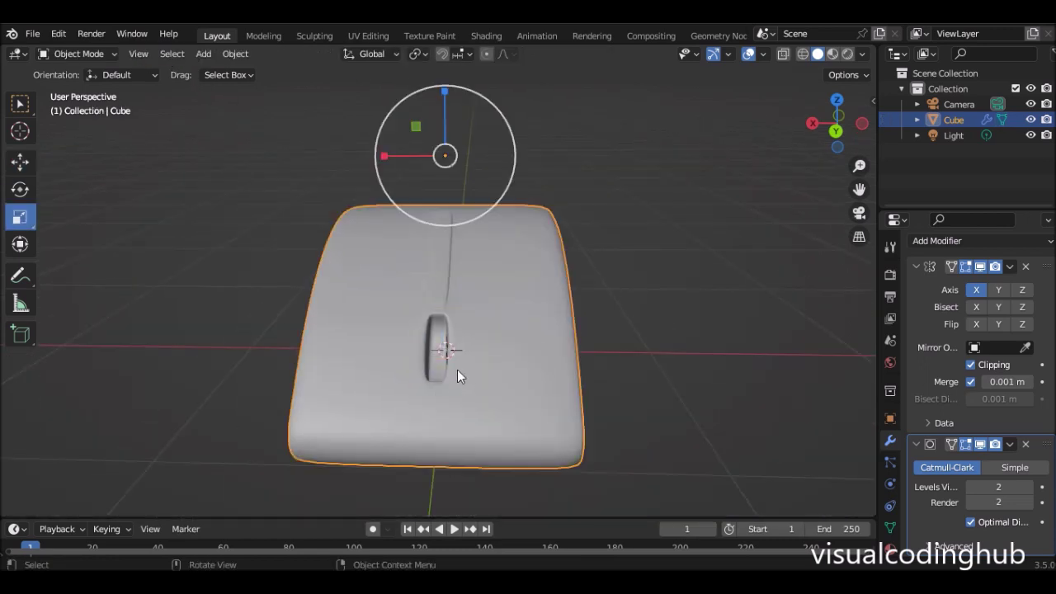
{"action": "middle_click_drag", "start_coordinate": [457, 369], "coordinate": [495, 309]}
{"action": "key", "text": "Tab"}
{"action": "key", "text": "Tab"}
Add a torus mesh for the scroll wheel and rotate it 90 degrees about the X axis.
{"action": "key", "text": "shift+a"}
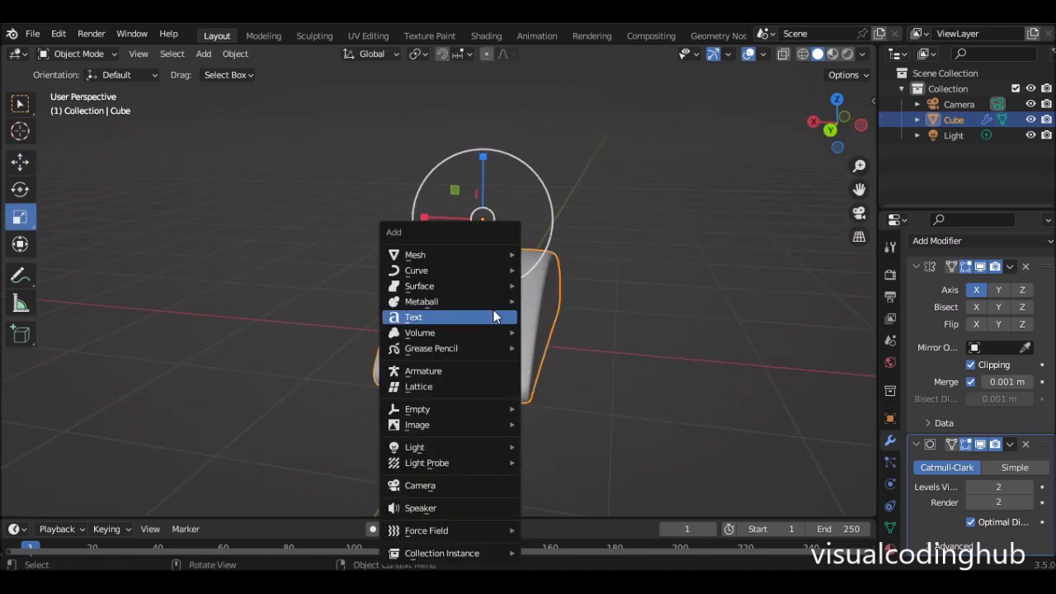
{"action": "mouse_move", "coordinate": [485, 258]}
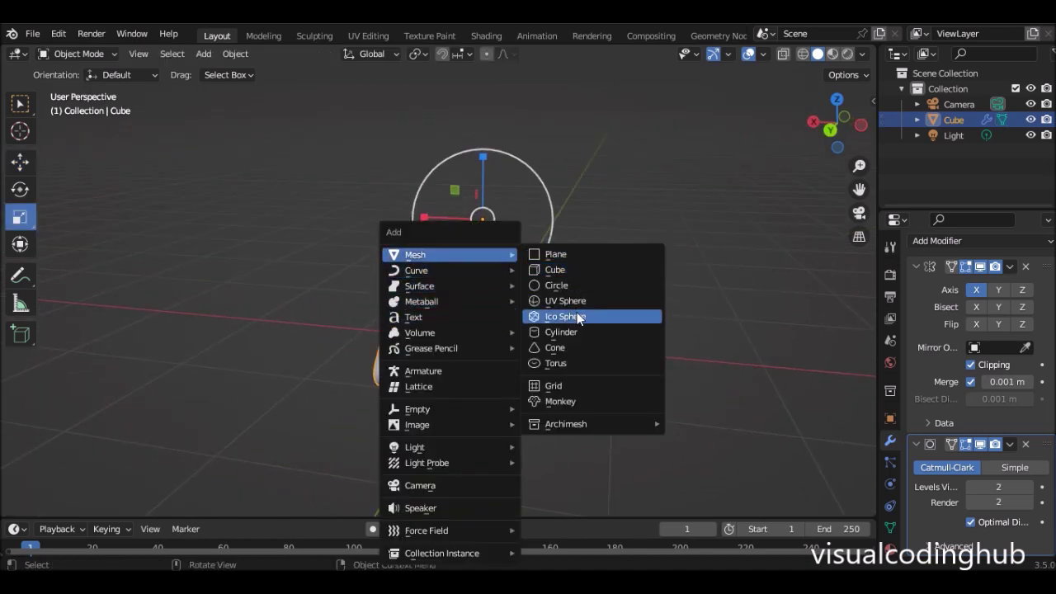
{"action": "left_click", "coordinate": [579, 367]}
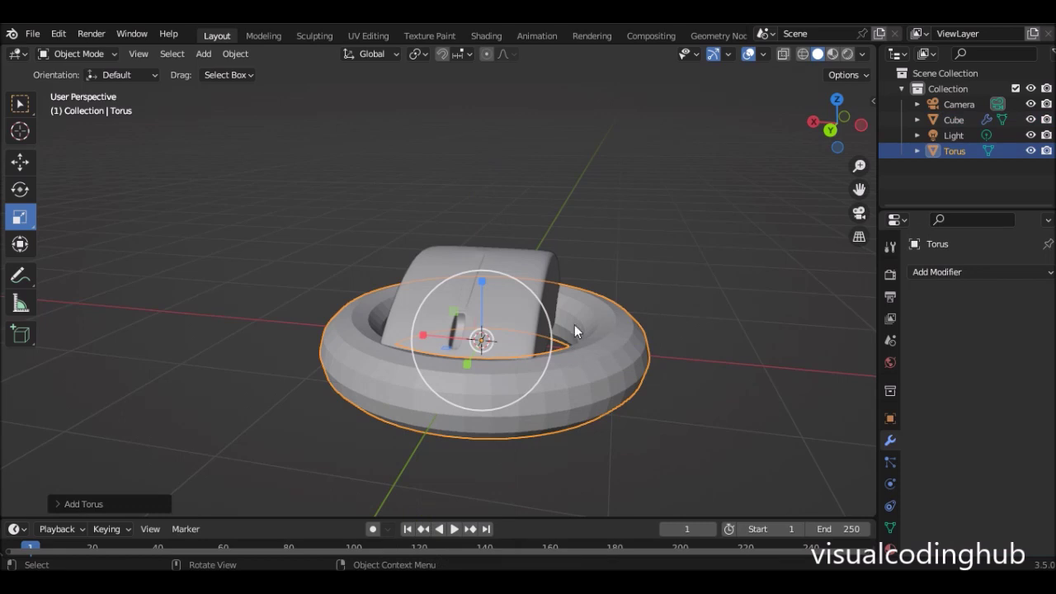
{"action": "key", "text": "r"}
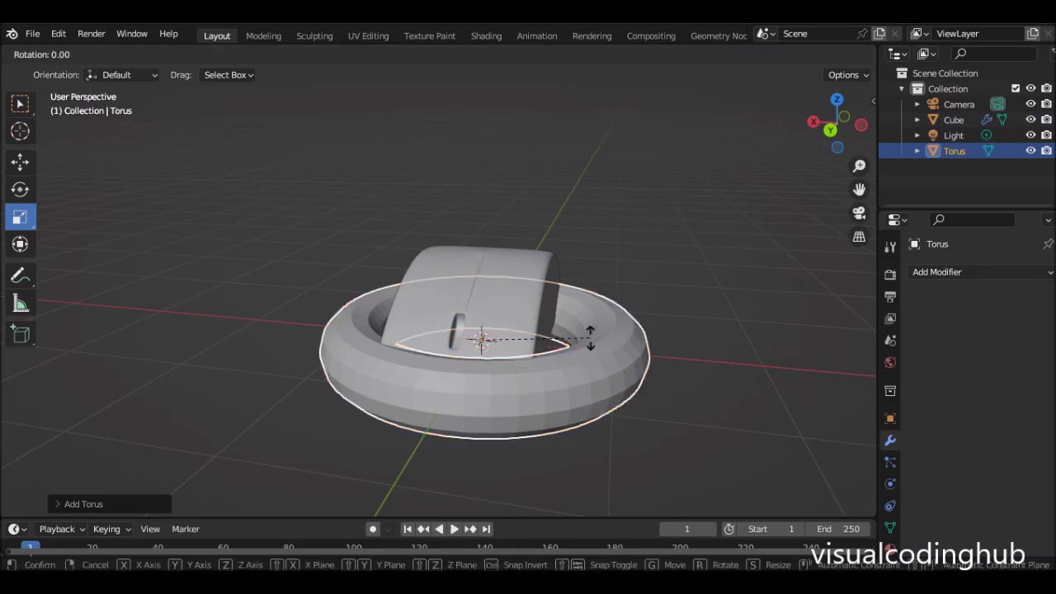
{"action": "key", "text": "x"}
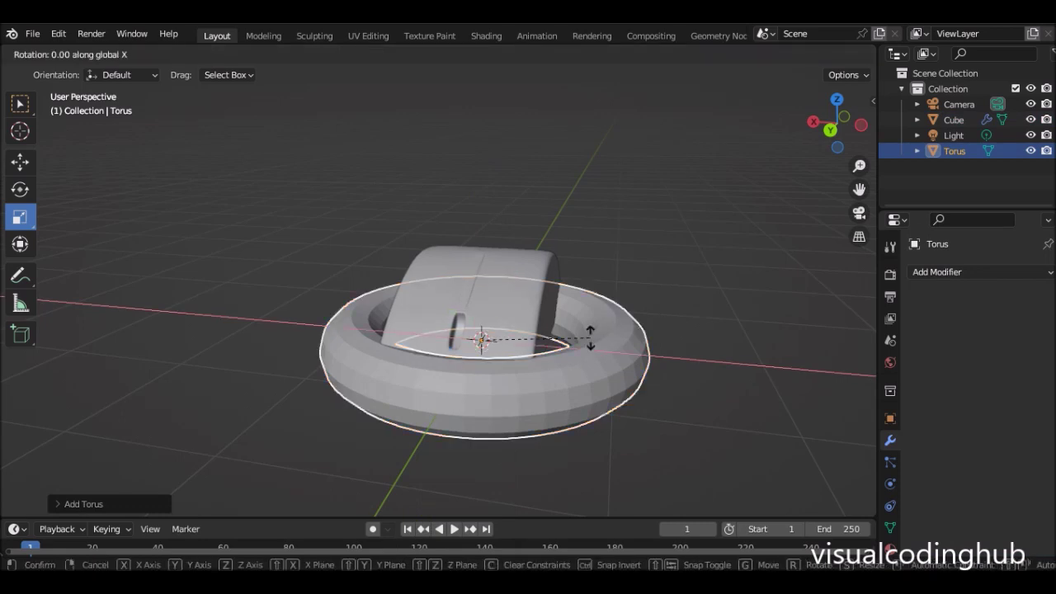
{"action": "type", "text": "90"}
{"action": "key", "text": "Return"}
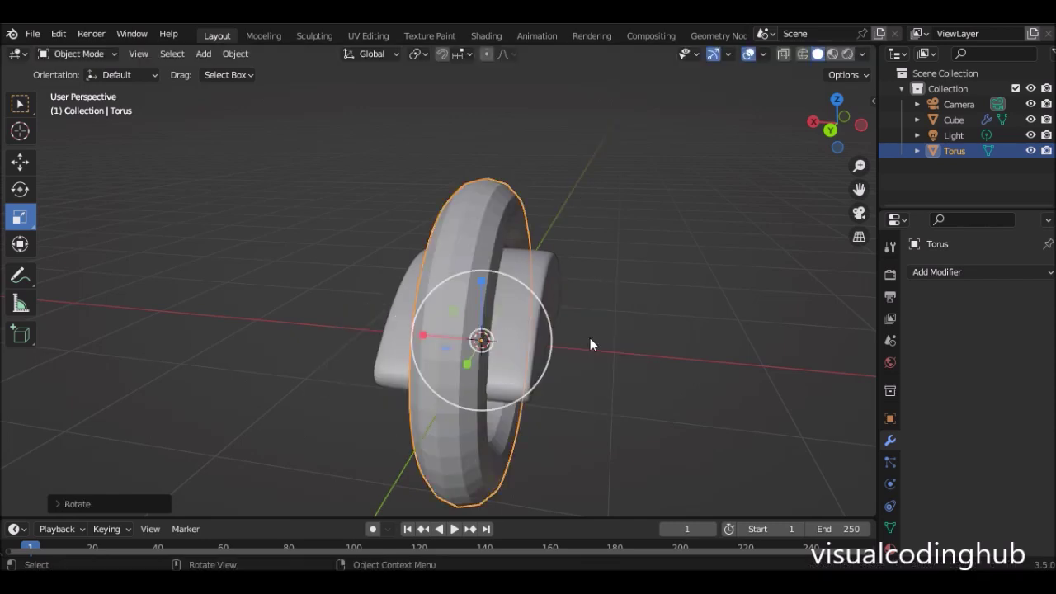
Scale the torus to about 0.43 and move it forward and up to the mouse's front slot.
{"action": "middle_click_drag", "start_coordinate": [582, 334], "coordinate": [499, 319]}
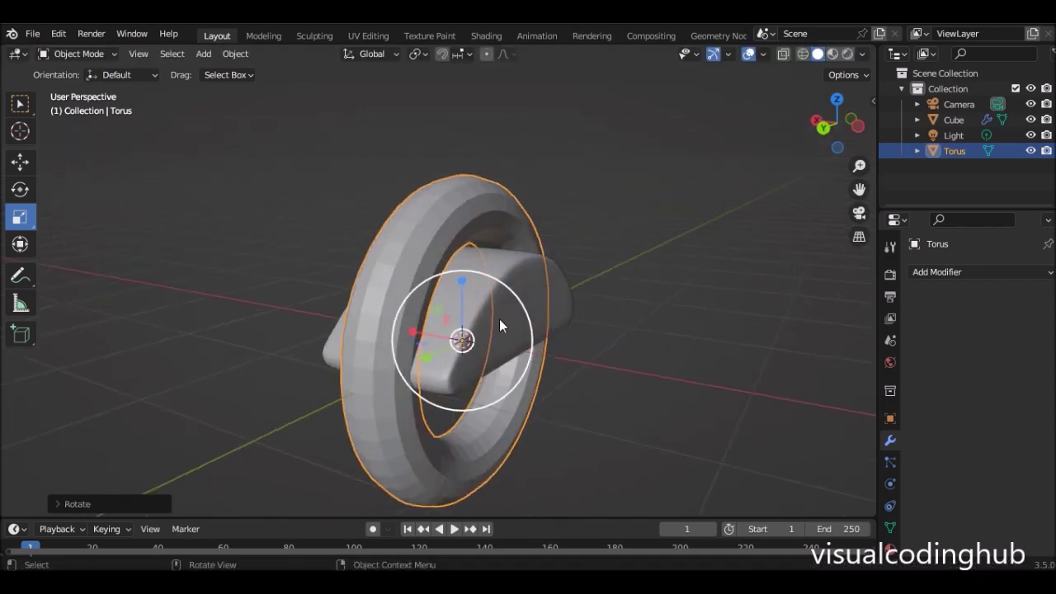
{"action": "left_click", "coordinate": [22, 164]}
{"action": "key", "text": "s"}
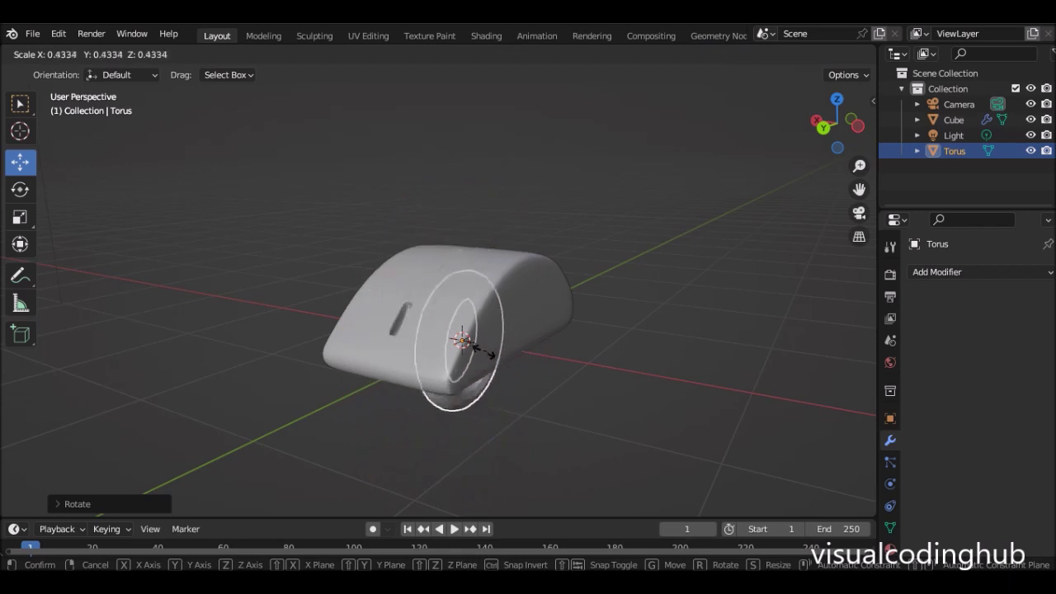
{"action": "left_click", "coordinate": [481, 357]}
{"action": "left_click_drag", "start_coordinate": [446, 354], "coordinate": [325, 403]}
{"action": "left_click_drag", "start_coordinate": [355, 328], "coordinate": [361, 251]}
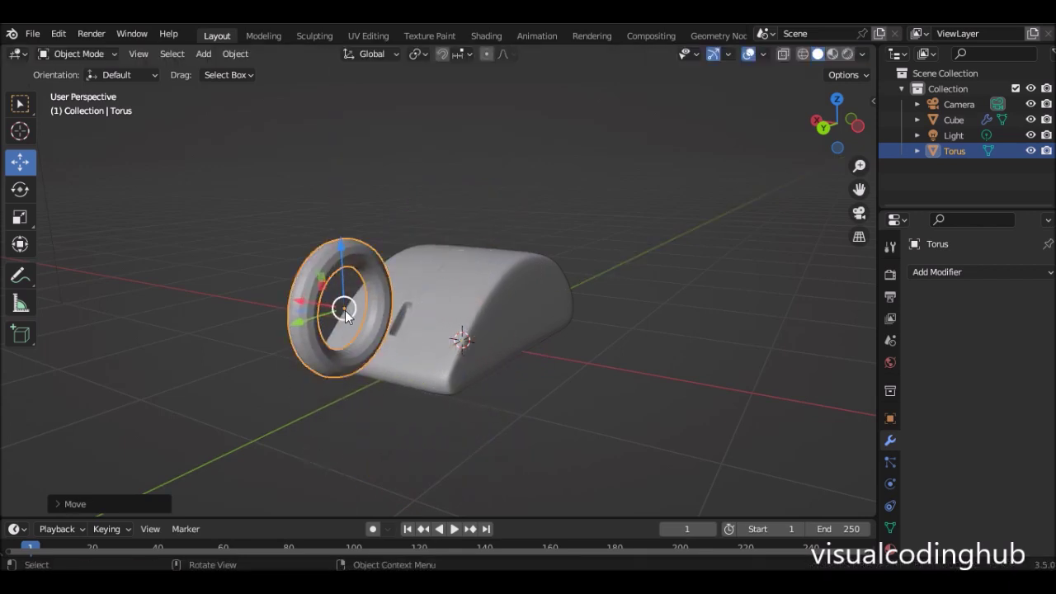
{"action": "left_click_drag", "start_coordinate": [299, 324], "coordinate": [371, 325]}
Shrink the torus to roughly half its size and shift it along X towards the front slot's centreline.
{"action": "key", "text": "s"}
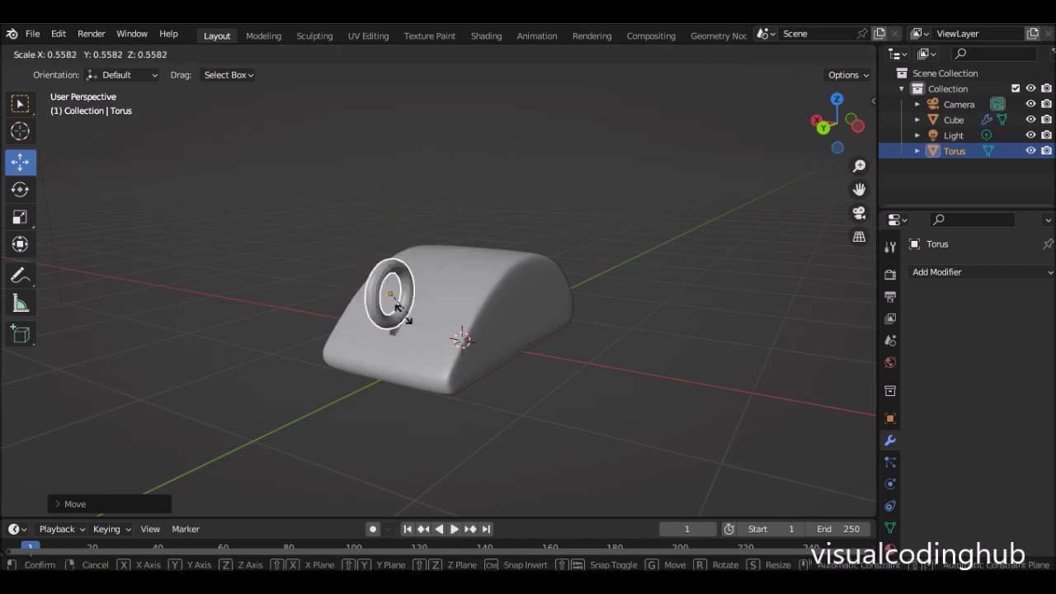
{"action": "left_click", "coordinate": [392, 322]}
{"action": "key", "text": "g"}
{"action": "key", "text": "x"}
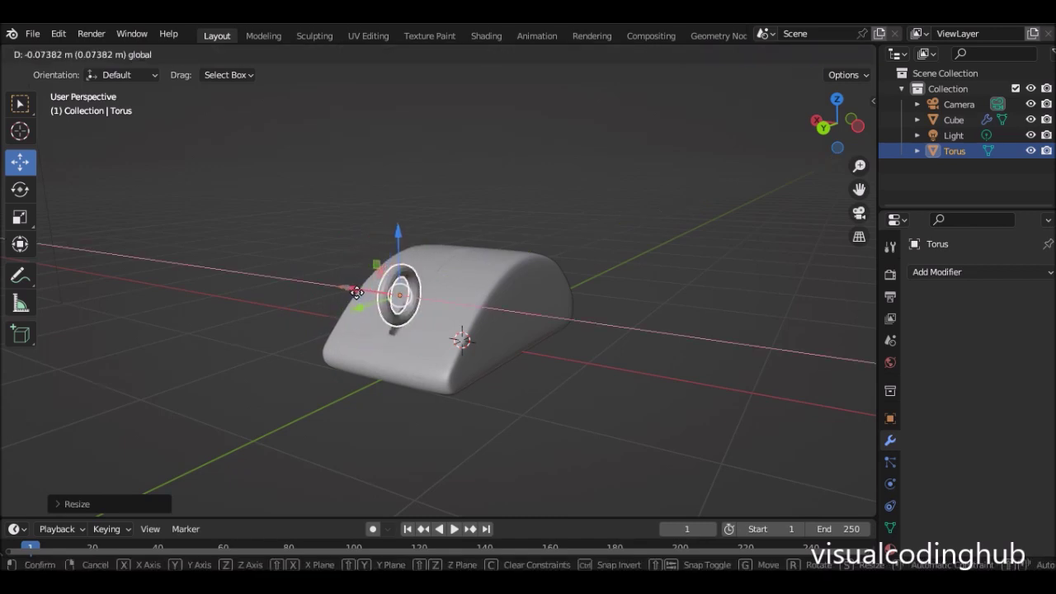
{"action": "left_click", "coordinate": [388, 322]}
Reposition the torus over the front slot, scale it to about 0.59 and lower it slightly along Z.
{"action": "middle_click_drag", "start_coordinate": [388, 321], "coordinate": [441, 291]}
{"action": "scroll", "coordinate": [441, 287], "scroll_direction": "up", "scroll_amount": 3}
{"action": "left_click_drag", "start_coordinate": [502, 285], "coordinate": [437, 294]}
{"action": "left_click_drag", "start_coordinate": [559, 234], "coordinate": [495, 309]}
{"action": "middle_click_drag", "start_coordinate": [495, 310], "coordinate": [508, 281]}
{"action": "key", "text": "s"}
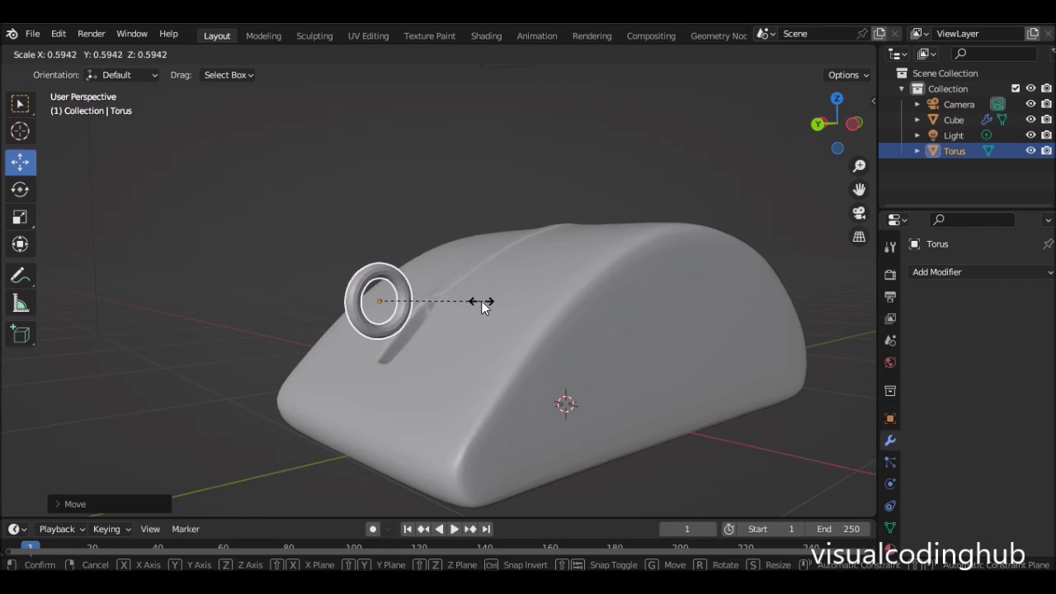
{"action": "left_click", "coordinate": [481, 300]}
{"action": "left_click_drag", "start_coordinate": [379, 268], "coordinate": [379, 283]}
Shade the torus smooth and move it along Z and Y so it sits partly inside the front slot.
{"action": "right_click", "coordinate": [378, 282]}
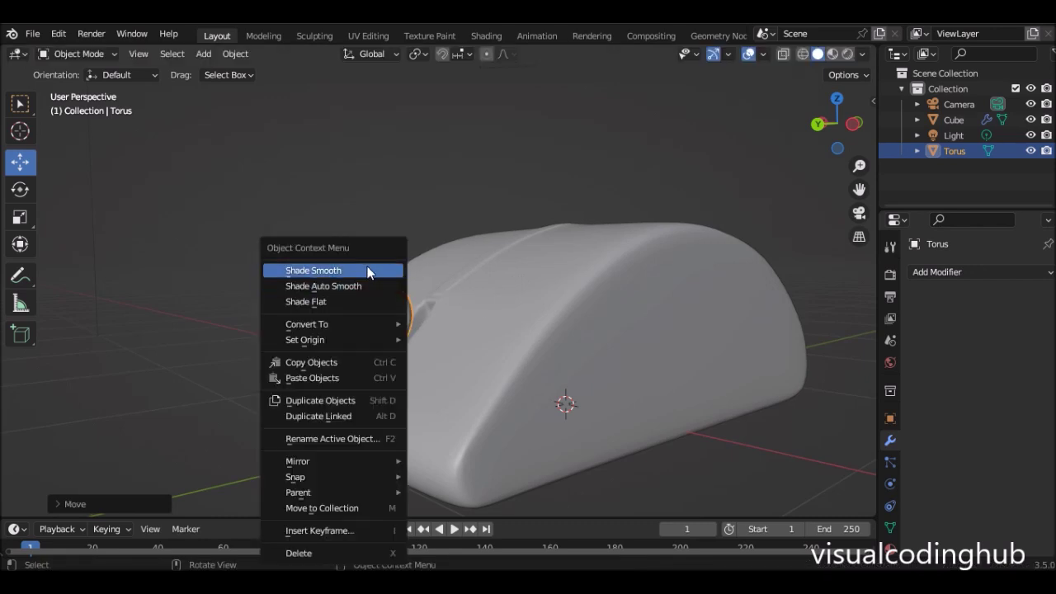
{"action": "left_click", "coordinate": [366, 271]}
{"action": "scroll", "coordinate": [384, 278], "scroll_direction": "up", "scroll_amount": 3}
{"action": "left_click_drag", "start_coordinate": [334, 293], "coordinate": [334, 311]}
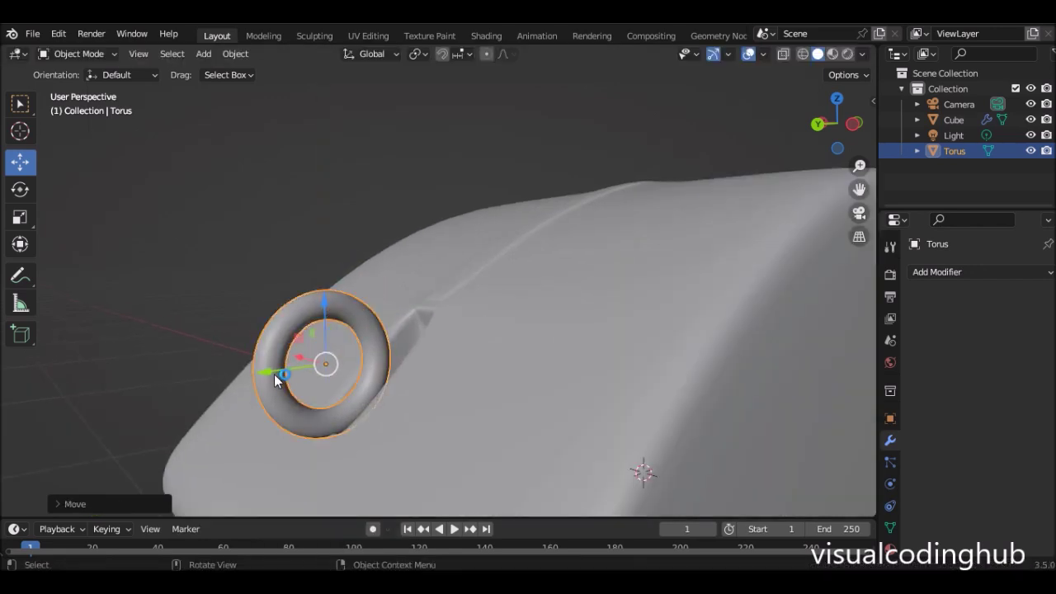
{"action": "left_click_drag", "start_coordinate": [274, 374], "coordinate": [335, 371]}
{"action": "middle_click_drag", "start_coordinate": [335, 367], "coordinate": [464, 302]}
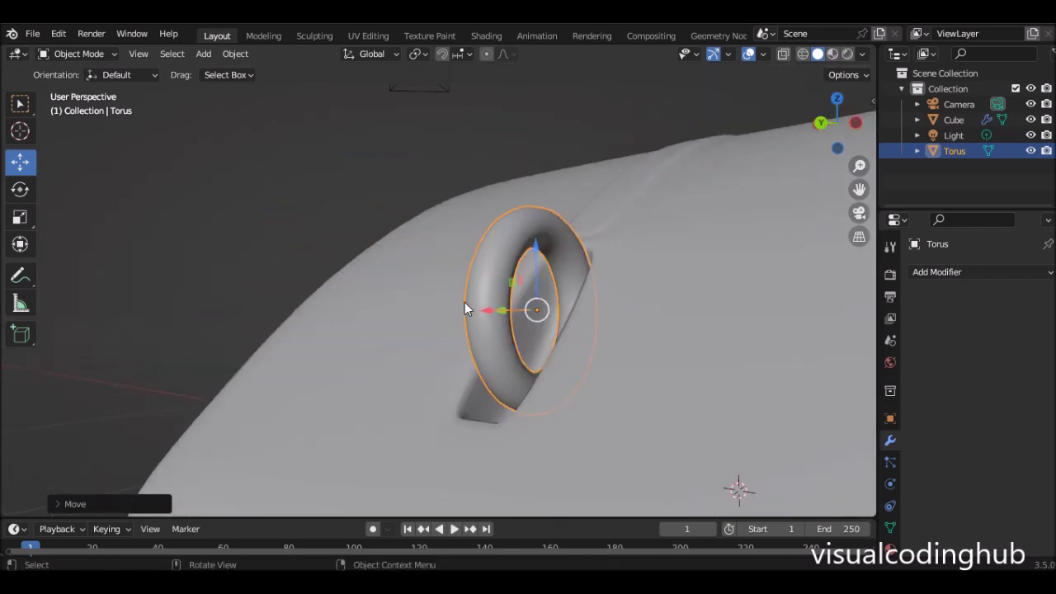
{"action": "left_click_drag", "start_coordinate": [537, 250], "coordinate": [534, 293]}
Enlarge the torus slightly, to about 1.02, inside the front slot.
{"action": "scroll", "coordinate": [533, 293], "scroll_direction": "down", "scroll_amount": 4}
{"action": "middle_click_drag", "start_coordinate": [534, 293], "coordinate": [570, 316]}
{"action": "scroll", "coordinate": [569, 320], "scroll_direction": "up", "scroll_amount": 3}
{"action": "key", "text": "s"}
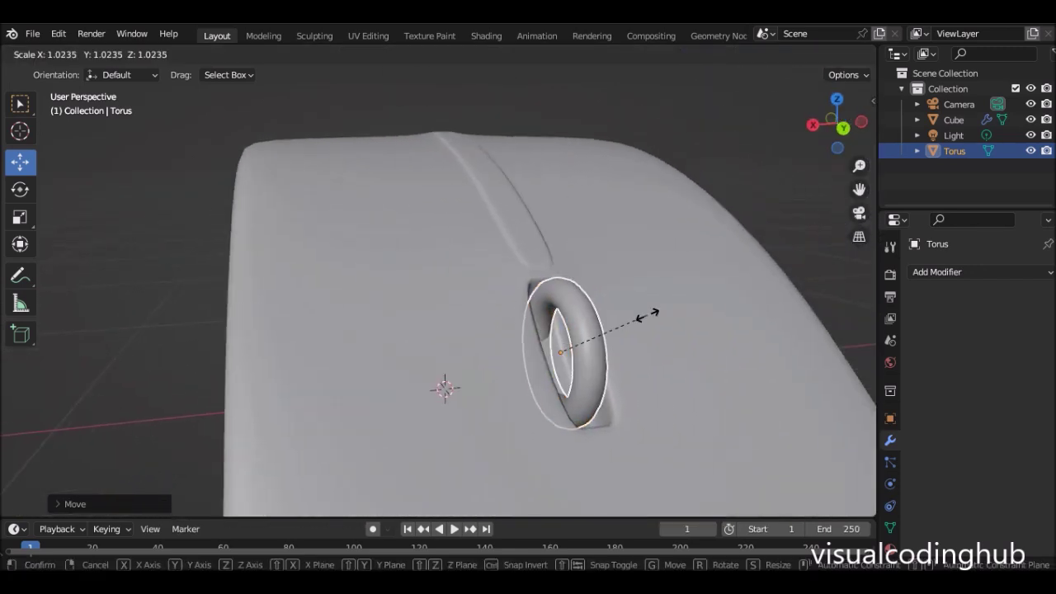
{"action": "left_click", "coordinate": [656, 315]}
{"action": "middle_click_drag", "start_coordinate": [656, 316], "coordinate": [390, 253]}
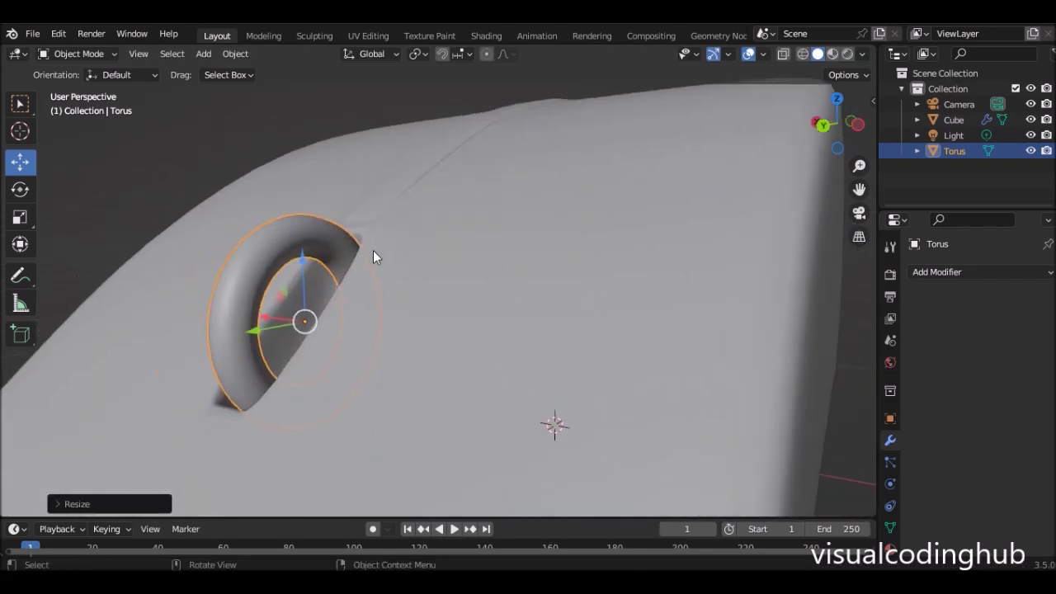
Nudge the torus into place in the front slot and resize it to match the slot's length.
{"action": "key", "text": "g"}
{"action": "left_click", "coordinate": [304, 264]}
{"action": "middle_click_drag", "start_coordinate": [304, 264], "coordinate": [404, 272]}
{"action": "key", "text": "g"}
{"action": "left_click", "coordinate": [347, 266]}
{"action": "key", "text": "s"}
{"action": "left_click", "coordinate": [424, 294]}
{"action": "middle_click_drag", "start_coordinate": [425, 294], "coordinate": [462, 301]}
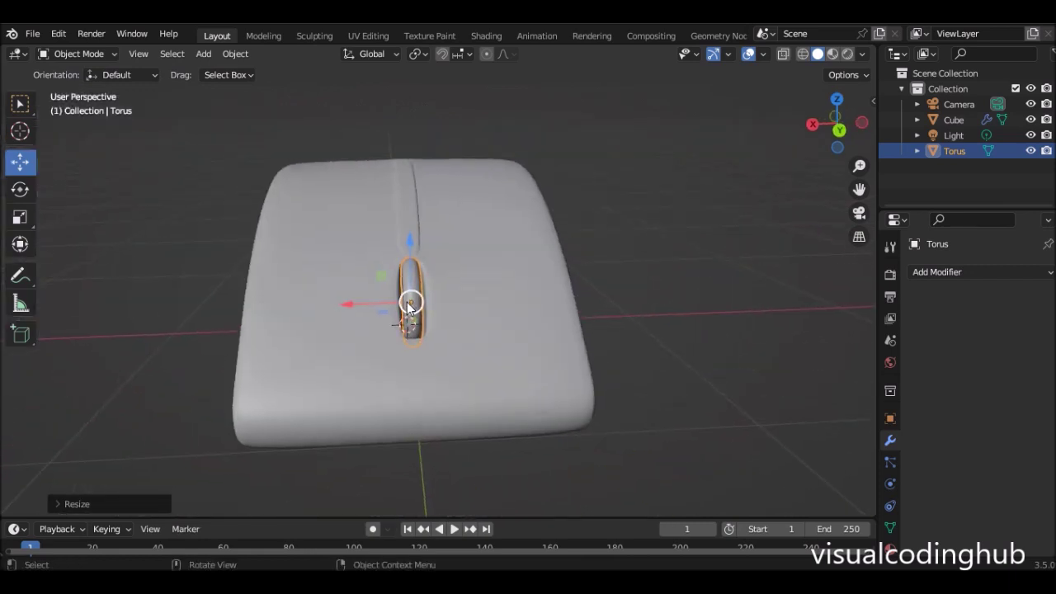
Scale the torus down to fit within the slot's width and centre it slightly along X.
{"action": "scroll", "coordinate": [450, 304], "scroll_direction": "up", "scroll_amount": 4}
{"action": "key", "text": "a"}
{"action": "left_click", "coordinate": [410, 299]}
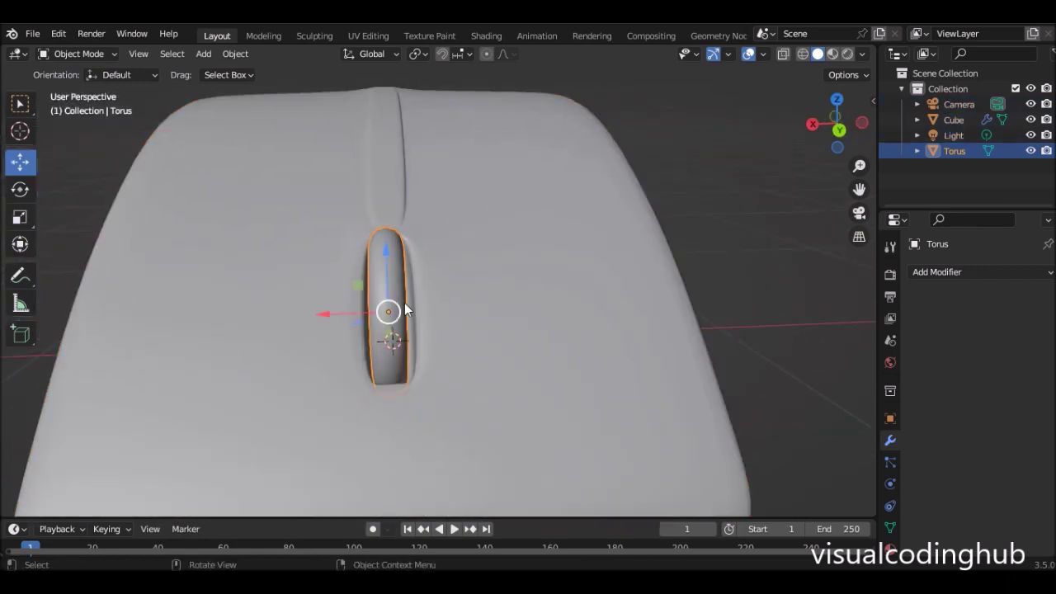
{"action": "key", "text": "s"}
{"action": "left_click", "coordinate": [458, 310]}
{"action": "middle_click_drag", "start_coordinate": [458, 310], "coordinate": [450, 330]}
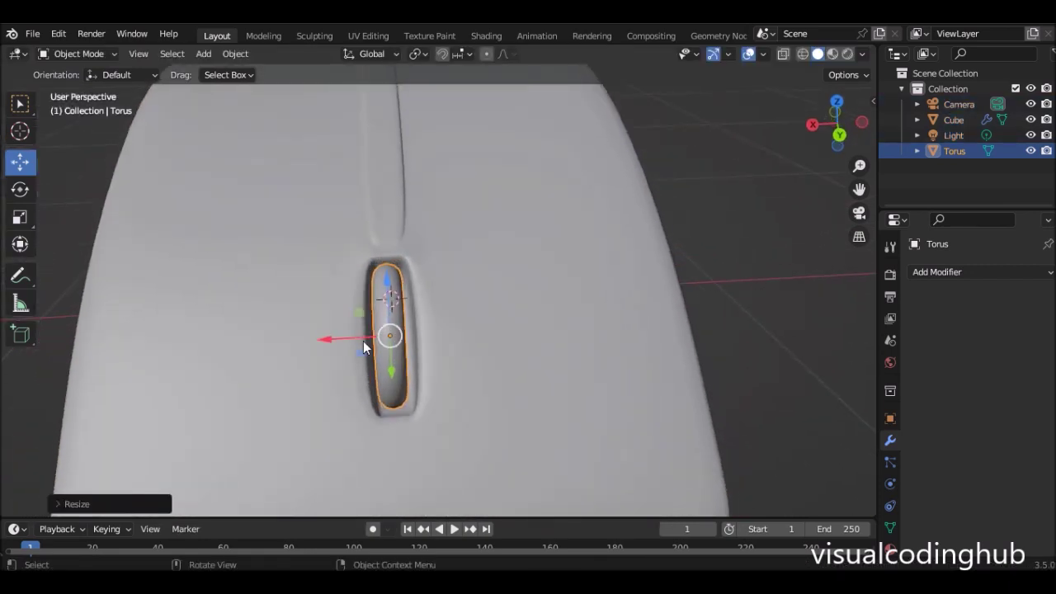
{"action": "left_click_drag", "start_coordinate": [339, 344], "coordinate": [342, 344]}
Make a last small scale adjustment to the scroll-wheel torus and save the file.
{"action": "middle_click_drag", "start_coordinate": [342, 344], "coordinate": [383, 317]}
{"action": "key", "text": "s"}
{"action": "left_click", "coordinate": [404, 304]}
{"action": "scroll", "coordinate": [400, 288], "scroll_direction": "down", "scroll_amount": 6}
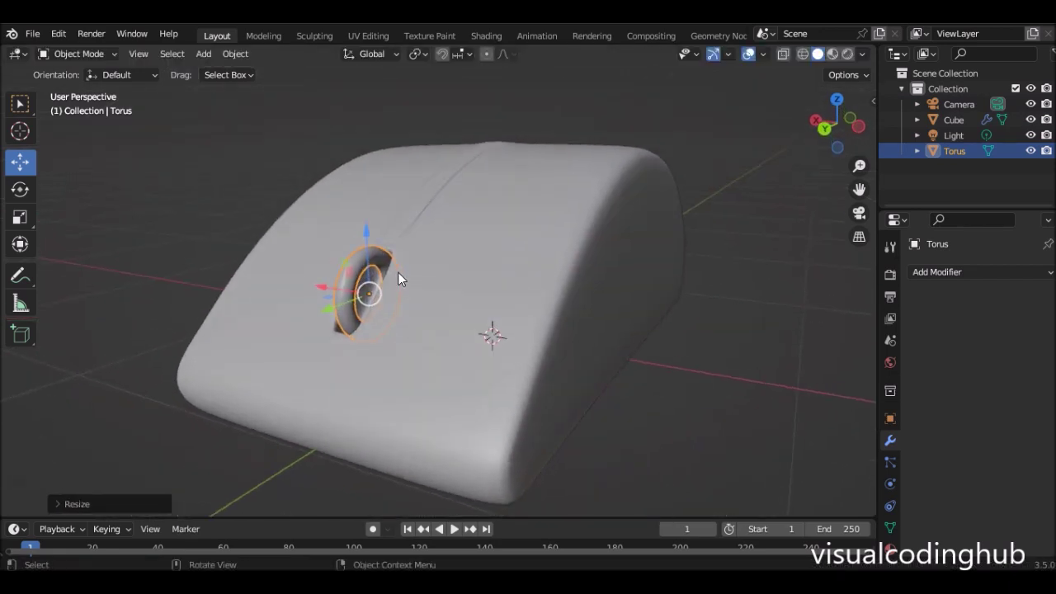
{"action": "key", "text": "ctrl+s"}
{"action": "middle_click_drag", "start_coordinate": [364, 317], "coordinate": [458, 356]}
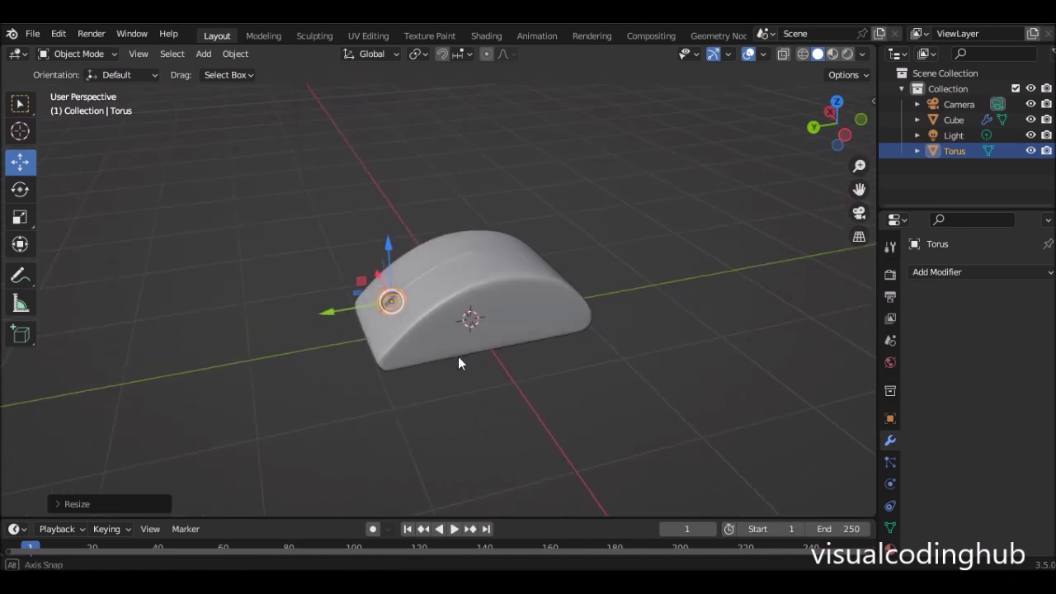
Place the 3D cursor in front of the mouse's front end and add a Bezier curve there for the cable.
{"action": "left_click", "coordinate": [22, 137]}
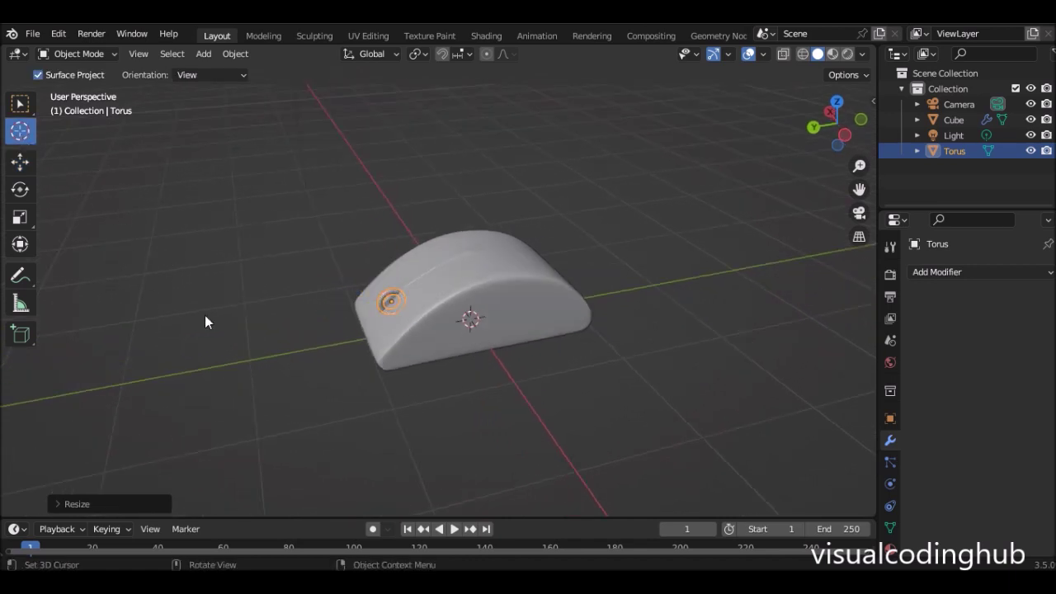
{"action": "key", "text": "shift+a"}
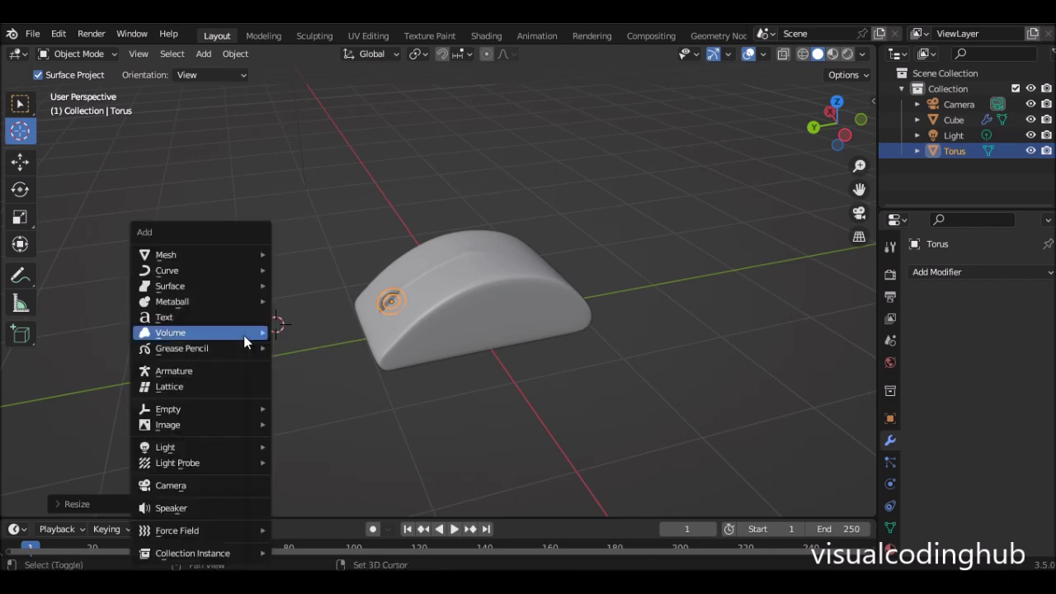
{"action": "mouse_move", "coordinate": [190, 256]}
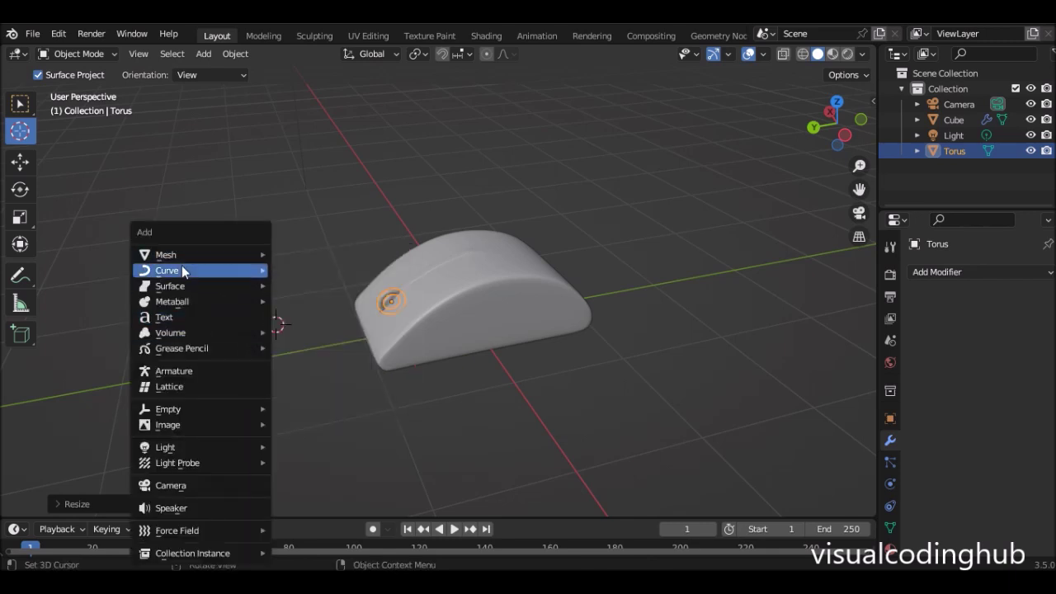
{"action": "left_click", "coordinate": [316, 272]}
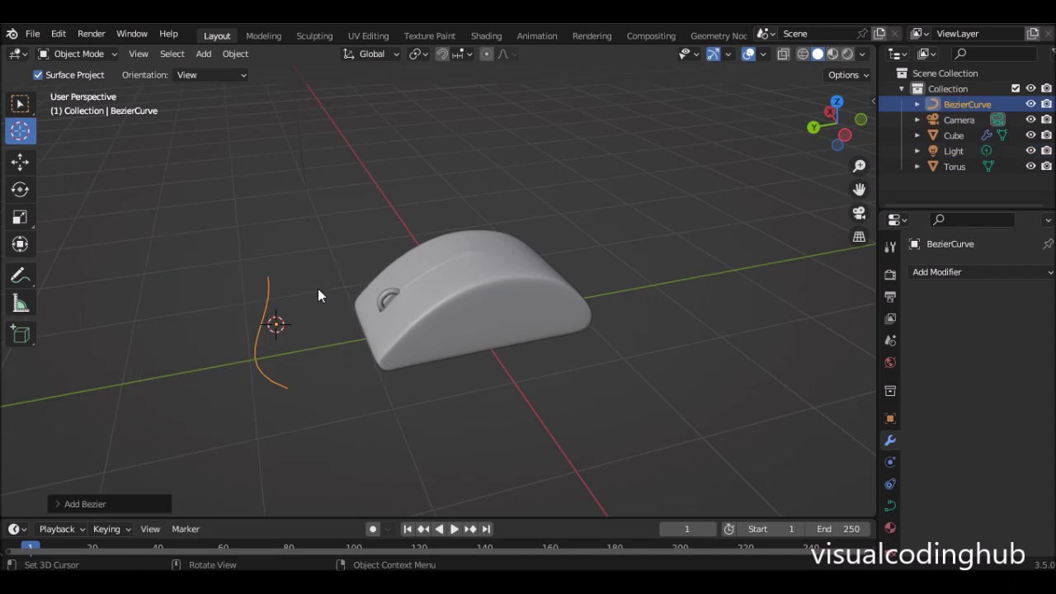
Enlarge the Bezier curve, then rotate it about the Z axis by 90° and by a further 180°.
{"action": "key", "text": "s"}
{"action": "left_click", "coordinate": [339, 305]}
{"action": "scroll", "coordinate": [358, 280], "scroll_direction": "down", "scroll_amount": 2}
{"action": "key", "text": "r"}
{"action": "type", "text": "z"}
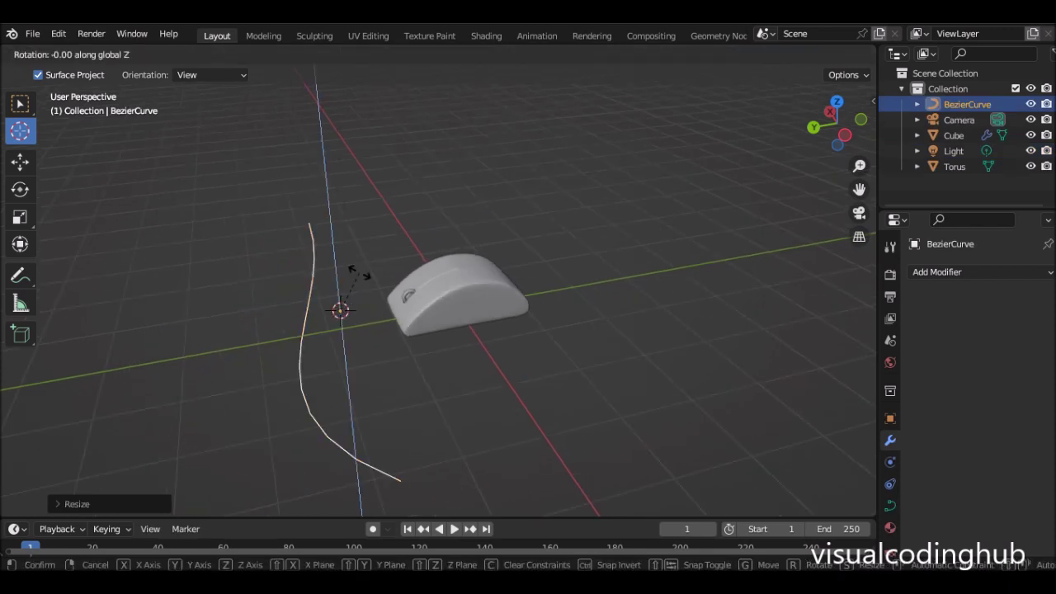
{"action": "type", "text": "90"}
{"action": "key", "text": "Return"}
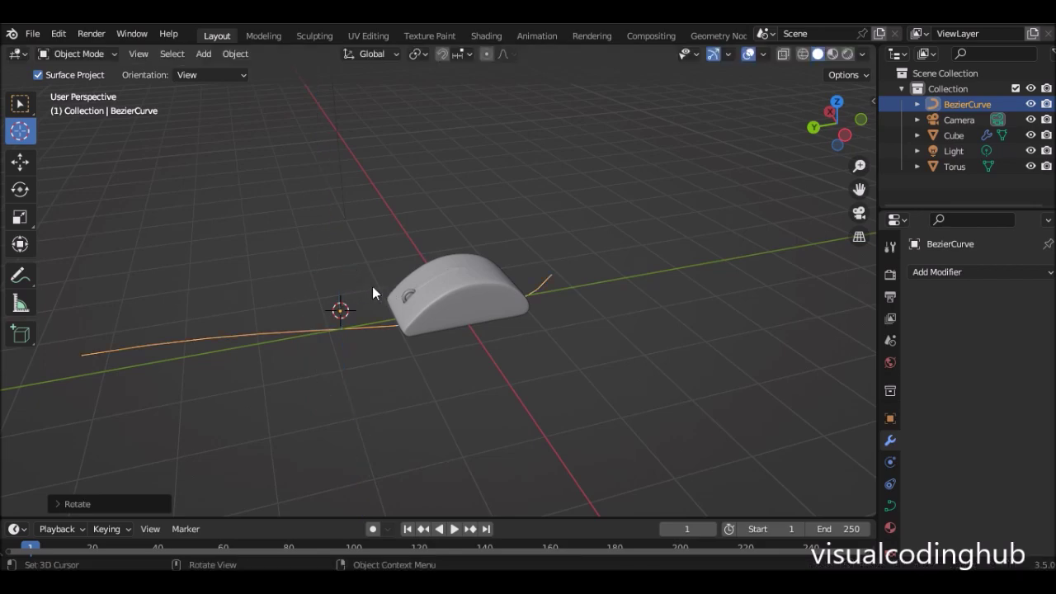
{"action": "type", "text": "rz180"}
{"action": "key", "text": "Return"}
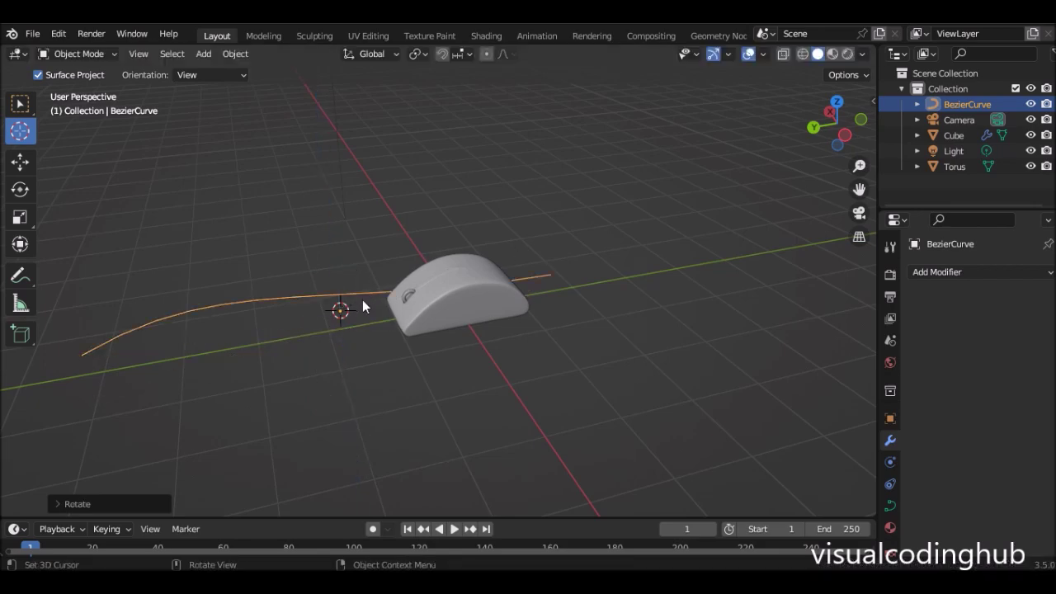
Move the curve along its axes until one end meets the front of the mouse.
{"action": "left_click", "coordinate": [21, 162]}
{"action": "left_click_drag", "start_coordinate": [280, 322], "coordinate": [124, 344]}
{"action": "middle_click_drag", "start_coordinate": [124, 344], "coordinate": [274, 363]}
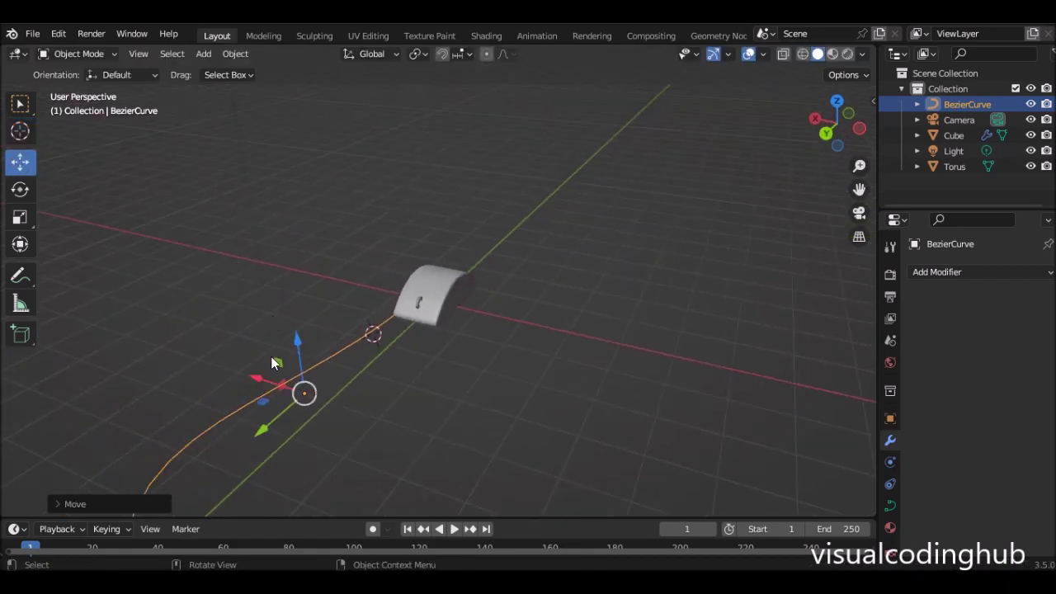
{"action": "left_click_drag", "start_coordinate": [255, 380], "coordinate": [324, 338]}
{"action": "scroll", "coordinate": [324, 338], "scroll_direction": "up", "scroll_amount": 3}
{"action": "middle_click_drag", "start_coordinate": [324, 339], "coordinate": [219, 293]}
{"action": "left_click_drag", "start_coordinate": [186, 253], "coordinate": [189, 266]}
{"action": "middle_click_drag", "start_coordinate": [189, 267], "coordinate": [215, 330]}
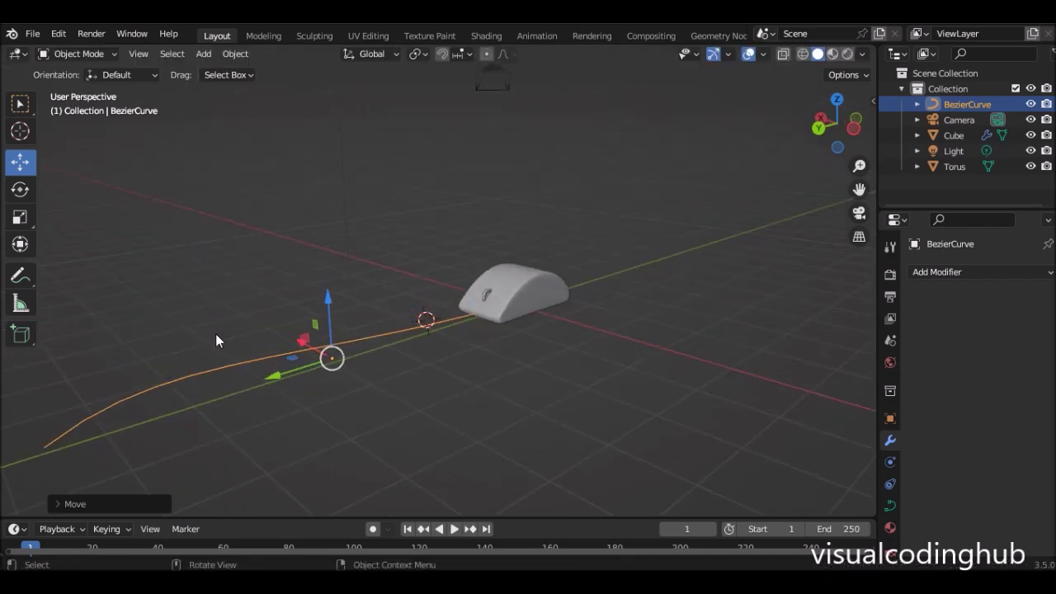
Edit the curve: move its free end point closer to the mouse and extrude another point about 3.6 m away from it.
{"action": "key", "text": "Tab"}
{"action": "middle_click_drag", "start_coordinate": [290, 337], "coordinate": [291, 364]}
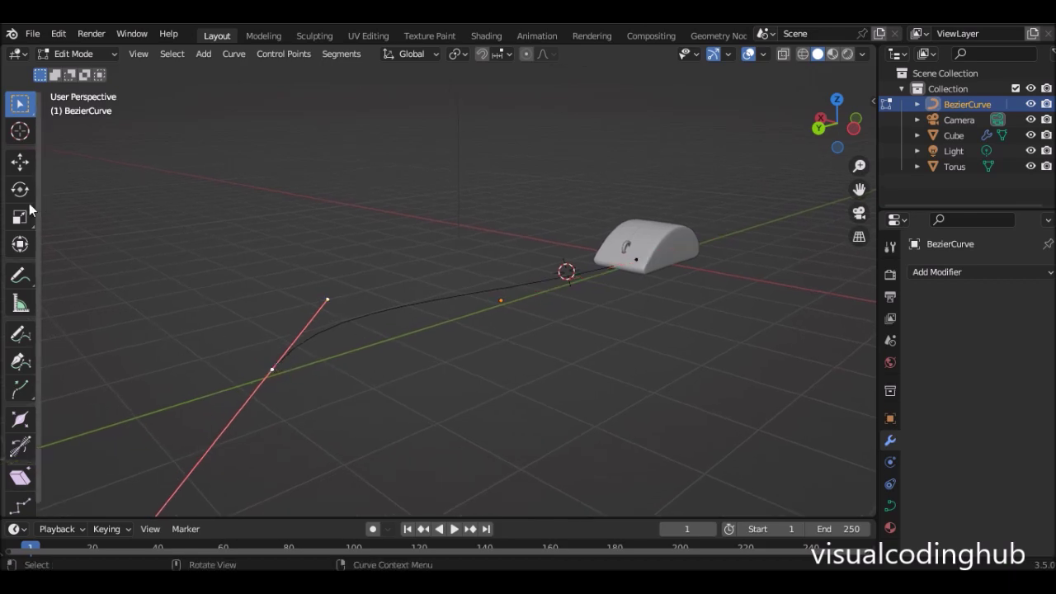
{"action": "left_click", "coordinate": [21, 163]}
{"action": "left_click_drag", "start_coordinate": [230, 380], "coordinate": [399, 327]}
{"action": "middle_click_drag", "start_coordinate": [399, 327], "coordinate": [345, 282]}
{"action": "left_click_drag", "start_coordinate": [360, 247], "coordinate": [333, 266]}
{"action": "key", "text": "g"}
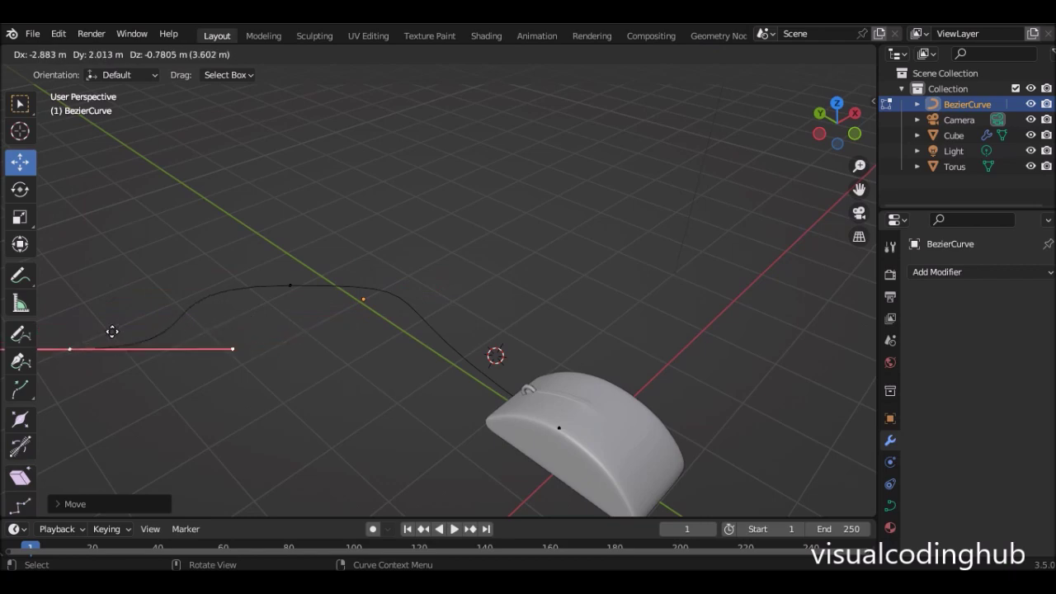
{"action": "left_click", "coordinate": [112, 331]}
{"action": "middle_click_drag", "start_coordinate": [127, 339], "coordinate": [239, 354]}
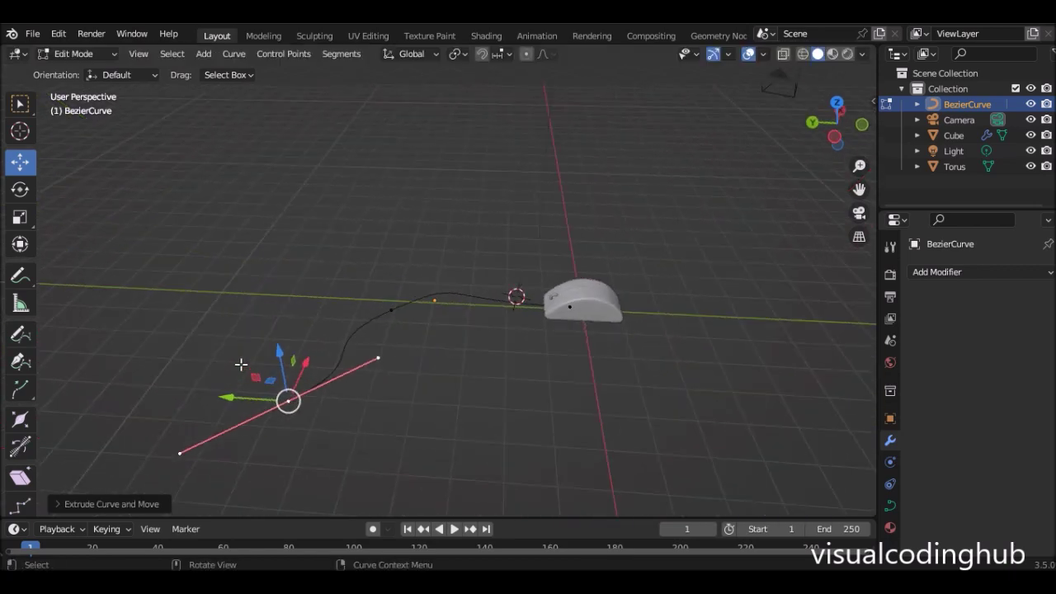
Rotate the extruded end point's handles about Z and move the point along Y back toward the mouse.
{"action": "key", "text": "r"}
{"action": "key", "text": "z"}
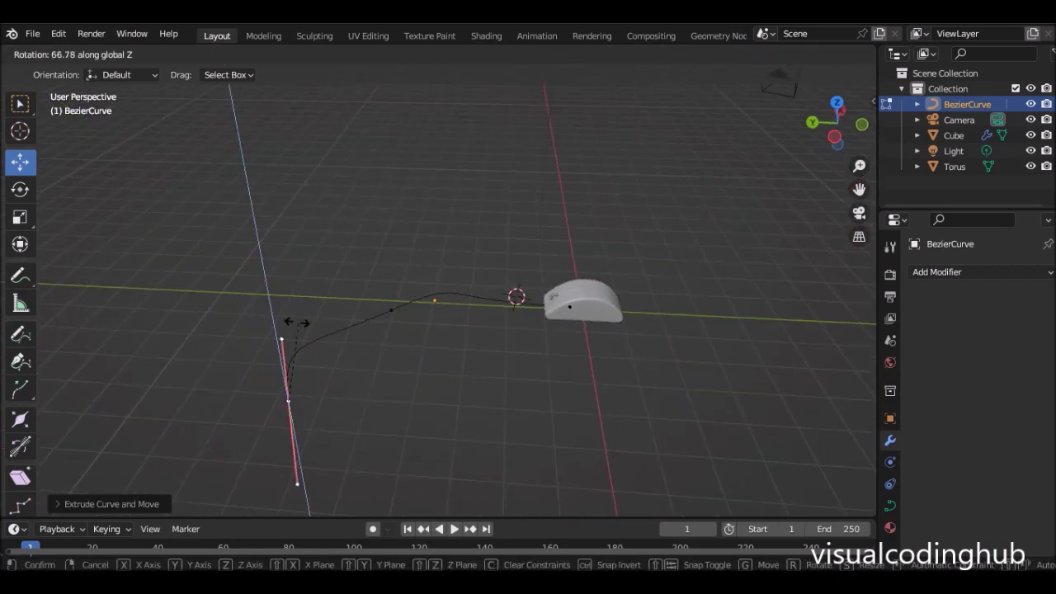
{"action": "left_click", "coordinate": [277, 322]}
{"action": "key", "text": "g"}
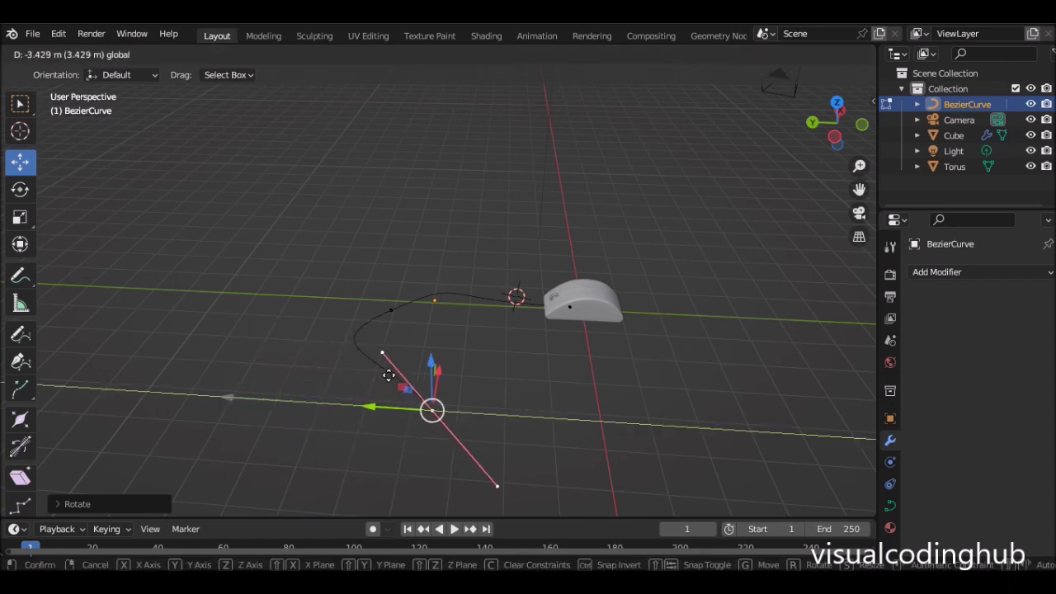
{"action": "left_click", "coordinate": [404, 387]}
Shift the end point closer to the cable and turn its handles about Z to smooth the bend.
{"action": "middle_click_drag", "start_coordinate": [404, 388], "coordinate": [342, 386]}
{"action": "left_click_drag", "start_coordinate": [360, 358], "coordinate": [384, 338]}
{"action": "key", "text": "r"}
{"action": "key", "text": "z"}
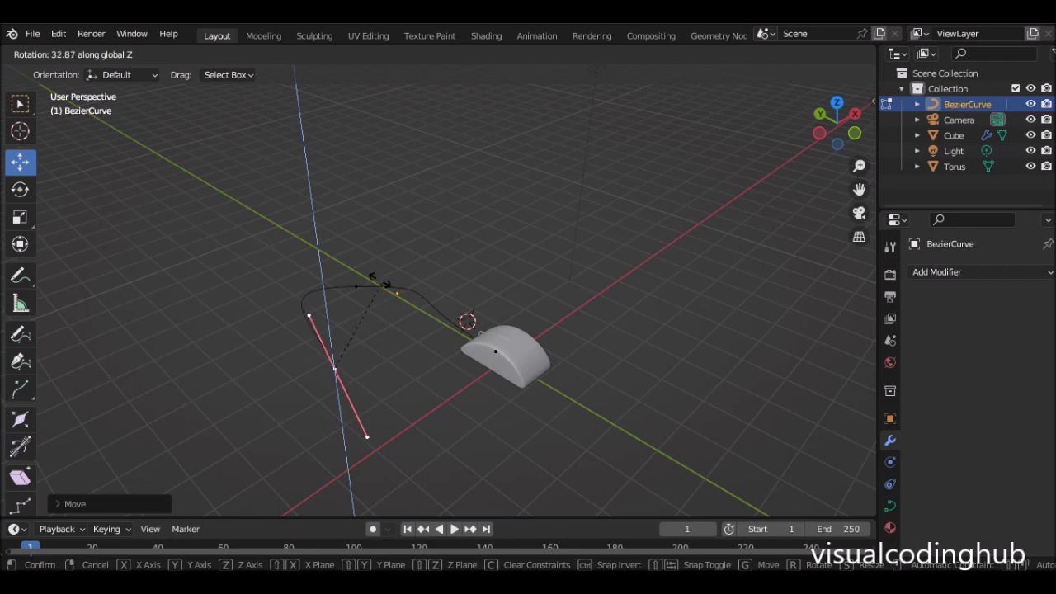
{"action": "left_click", "coordinate": [353, 271]}
{"action": "left_click_drag", "start_coordinate": [374, 347], "coordinate": [384, 329]}
{"action": "key", "text": "r"}
{"action": "key", "text": "z"}
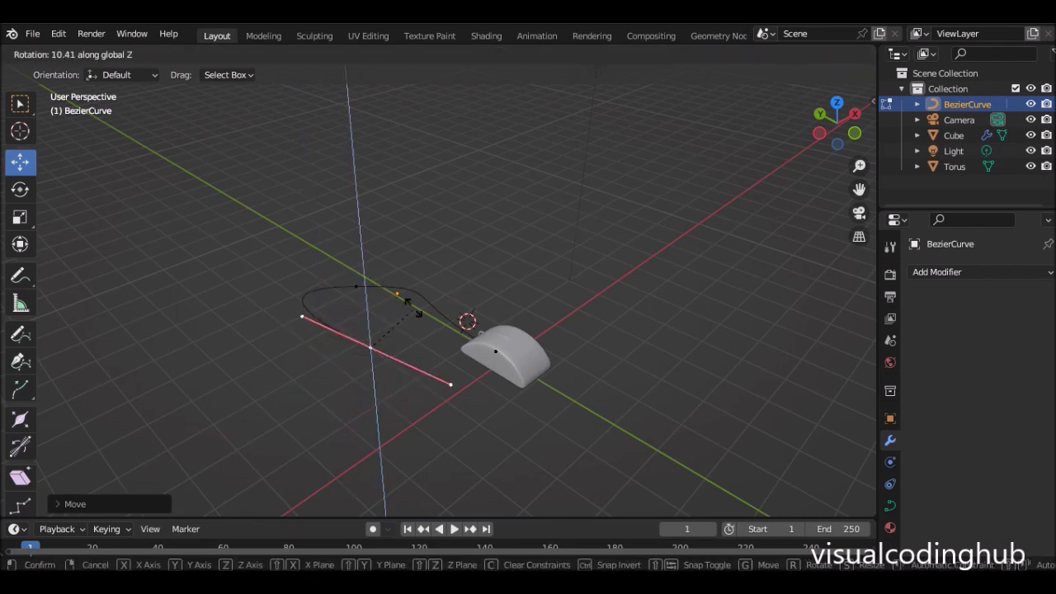
{"action": "left_click", "coordinate": [433, 298]}
Lengthen the returning cable section by moving its end point along Y toward the mouse's front.
{"action": "middle_click_drag", "start_coordinate": [432, 299], "coordinate": [492, 316]}
{"action": "left_click_drag", "start_coordinate": [375, 326], "coordinate": [486, 339]}
{"action": "middle_click_drag", "start_coordinate": [486, 339], "coordinate": [477, 342]}
{"action": "left_click_drag", "start_coordinate": [461, 350], "coordinate": [466, 344]}
{"action": "middle_click_drag", "start_coordinate": [466, 344], "coordinate": [562, 286]}
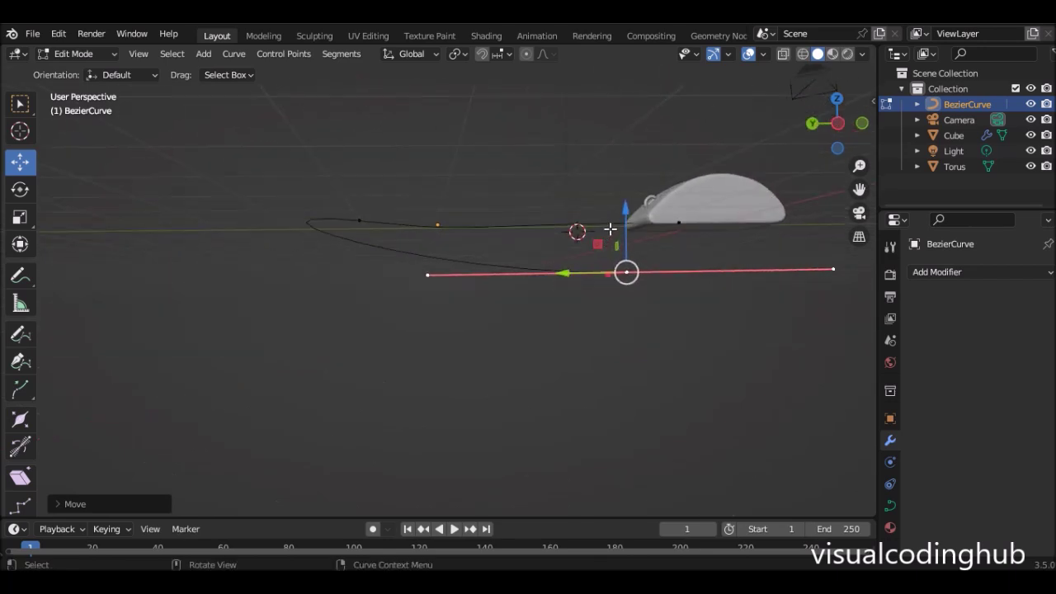
Raise the cable's end point along Z toward the mouse's base level and finish editing the curve.
{"action": "left_click_drag", "start_coordinate": [626, 213], "coordinate": [627, 146]}
{"action": "middle_click_drag", "start_coordinate": [627, 146], "coordinate": [620, 188]}
{"action": "scroll", "coordinate": [621, 187], "scroll_direction": "up", "scroll_amount": 3}
{"action": "middle_click_drag", "start_coordinate": [746, 154], "coordinate": [708, 195], "text": "shift"}
{"action": "mouse_move", "coordinate": [697, 202]}
{"action": "left_mouse_down"}
{"action": "mouse_move", "coordinate": [693, 192]}
{"action": "mouse_move", "coordinate": [691, 203]}
{"action": "left_mouse_up"}
{"action": "middle_click_drag", "start_coordinate": [690, 203], "coordinate": [655, 284]}
{"action": "key", "text": "Tab"}
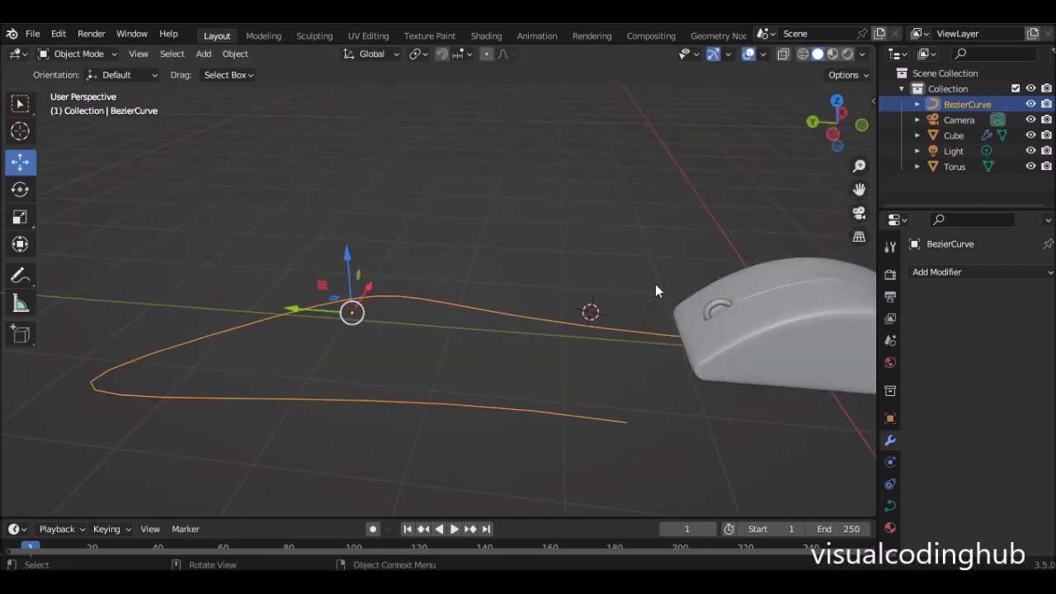
Give the curve a round bevel with a depth of 0.01 m and check the cable around the mouse.
{"action": "left_click", "coordinate": [891, 505]}
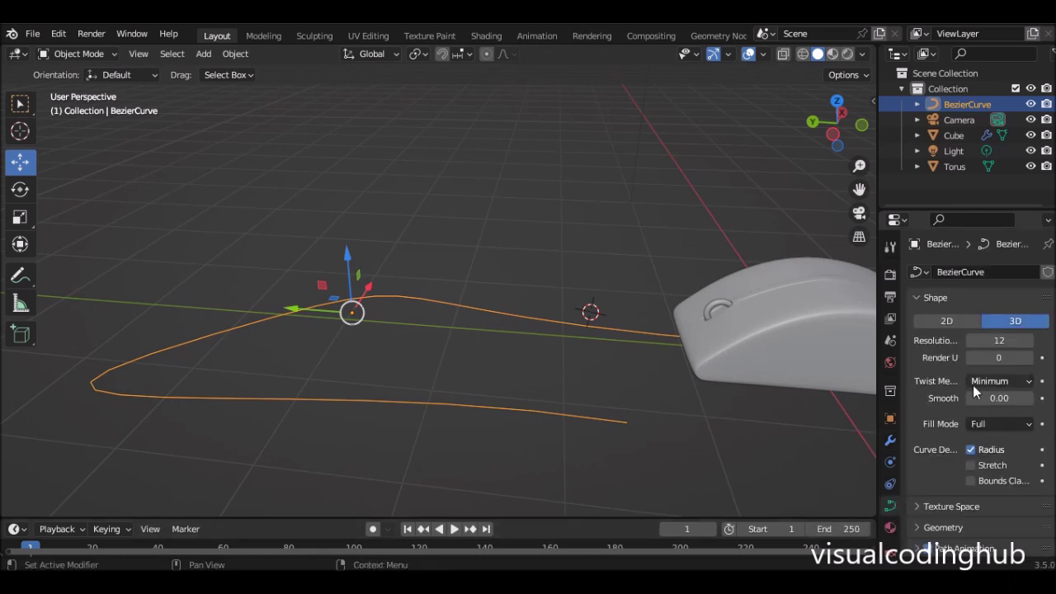
{"action": "scroll", "coordinate": [983, 414], "scroll_direction": "down", "scroll_amount": 5}
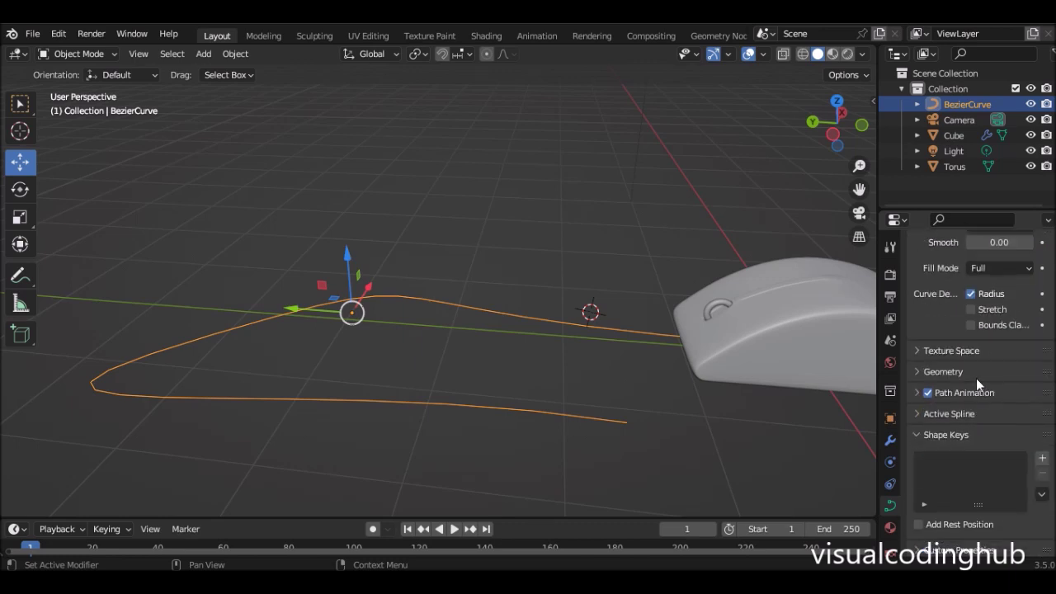
{"action": "left_click", "coordinate": [969, 373]}
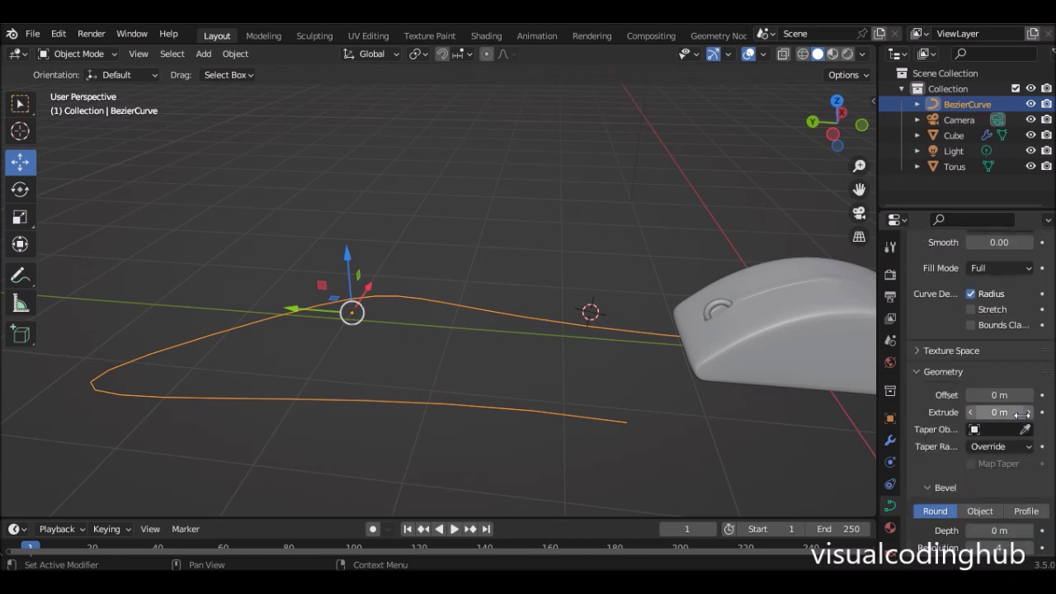
{"action": "scroll", "coordinate": [1019, 429], "scroll_direction": "down", "scroll_amount": 5}
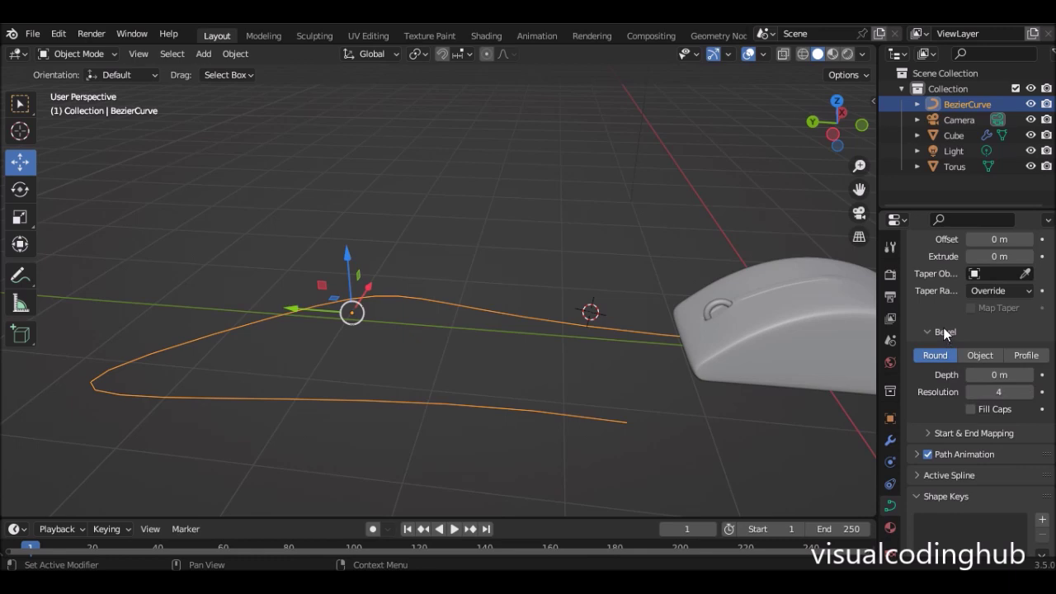
{"action": "left_click", "coordinate": [944, 331]}
{"action": "left_click", "coordinate": [957, 349]}
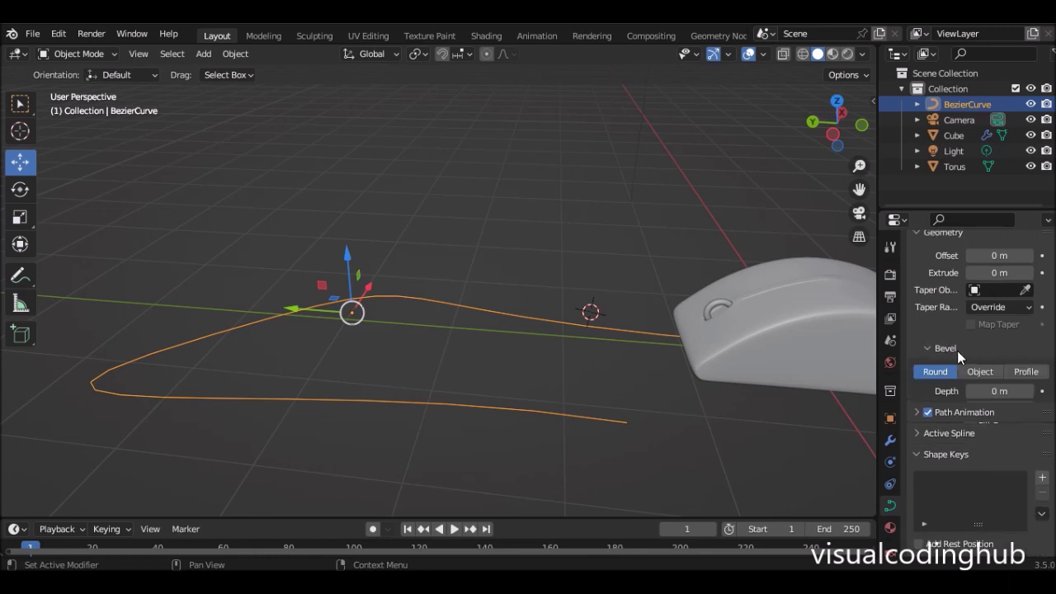
{"action": "left_click", "coordinate": [1027, 392]}
{"action": "middle_click_drag", "start_coordinate": [853, 376], "coordinate": [693, 330]}
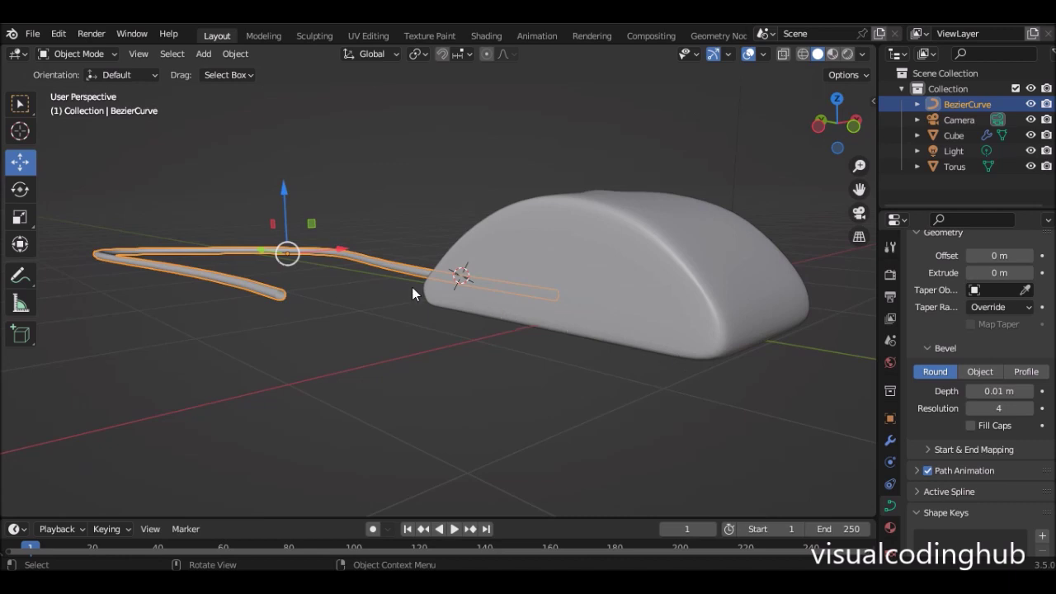
{"action": "middle_click_drag", "start_coordinate": [412, 287], "coordinate": [427, 306]}
{"action": "left_click", "coordinate": [510, 265]}
{"action": "middle_click_drag", "start_coordinate": [510, 265], "coordinate": [542, 339]}
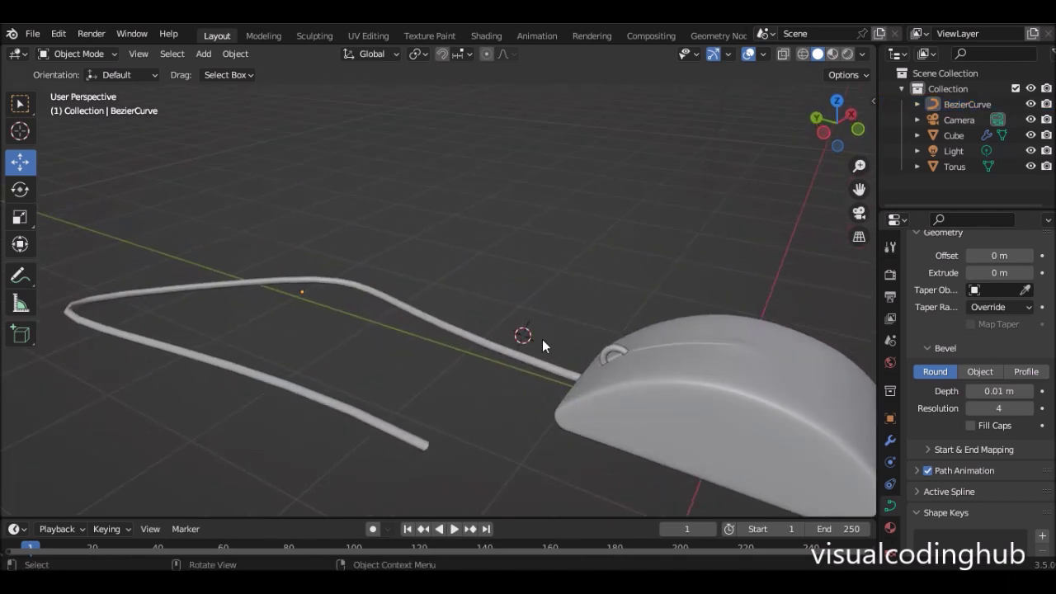
Pull the cable curve back from inside the mouse so its end sits at the front face.
{"action": "left_click", "coordinate": [541, 364]}
{"action": "left_click_drag", "start_coordinate": [271, 279], "coordinate": [227, 266]}
{"action": "middle_click_drag", "start_coordinate": [227, 265], "coordinate": [520, 198]}
{"action": "middle_click_drag", "start_coordinate": [479, 200], "coordinate": [463, 256]}
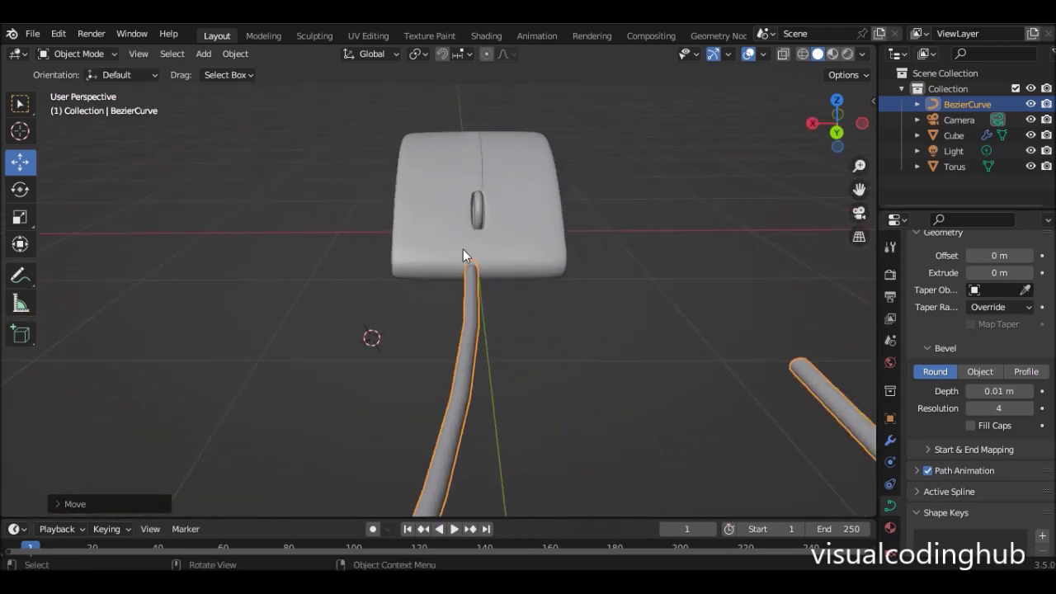
Set the cable's bevel depth to 0.004 m and check its thickness against the mouse.
{"action": "left_click", "coordinate": [971, 391]}
{"action": "left_click", "coordinate": [1028, 391]}
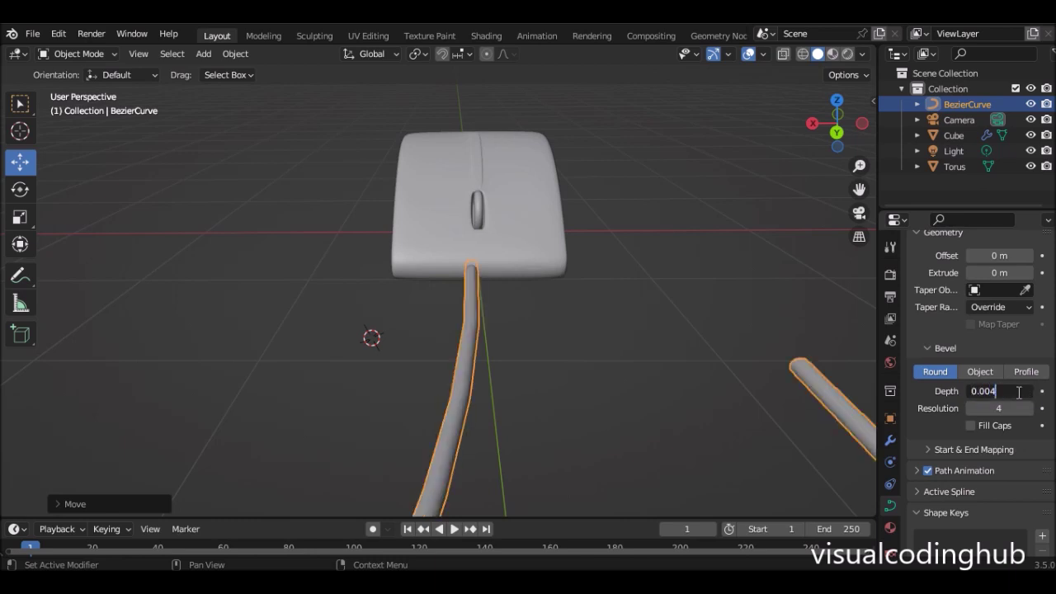
{"action": "key", "text": "Return"}
{"action": "middle_click_drag", "start_coordinate": [784, 349], "coordinate": [740, 341]}
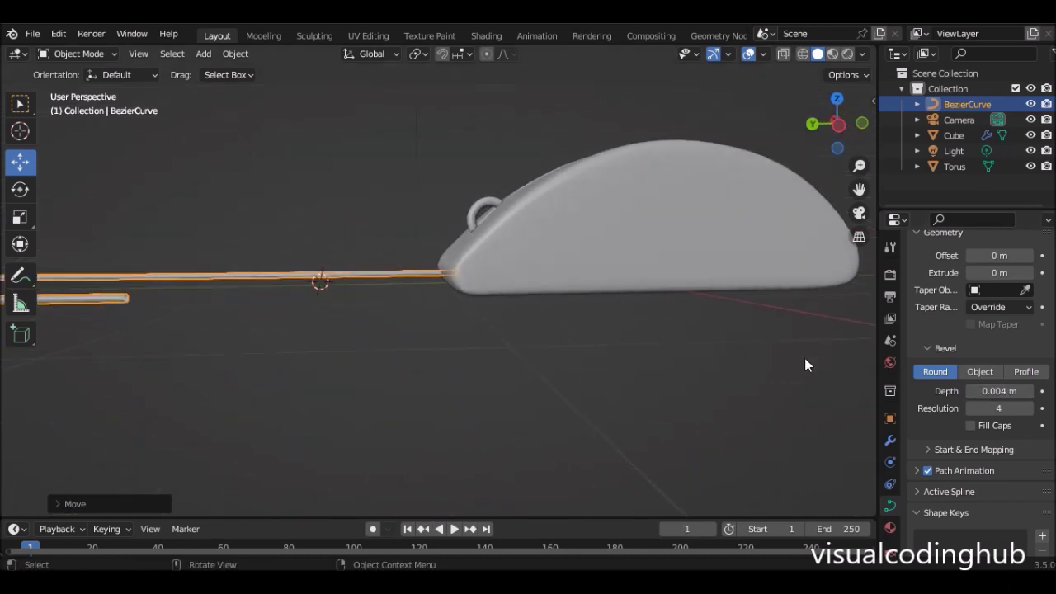
Set the cable's bevel depth to 0.007 m.
{"action": "left_click", "coordinate": [1018, 392]}
{"action": "type", "text": "0.007"}
{"action": "key", "text": "Return"}
{"action": "middle_click_drag", "start_coordinate": [711, 322], "coordinate": [784, 330]}
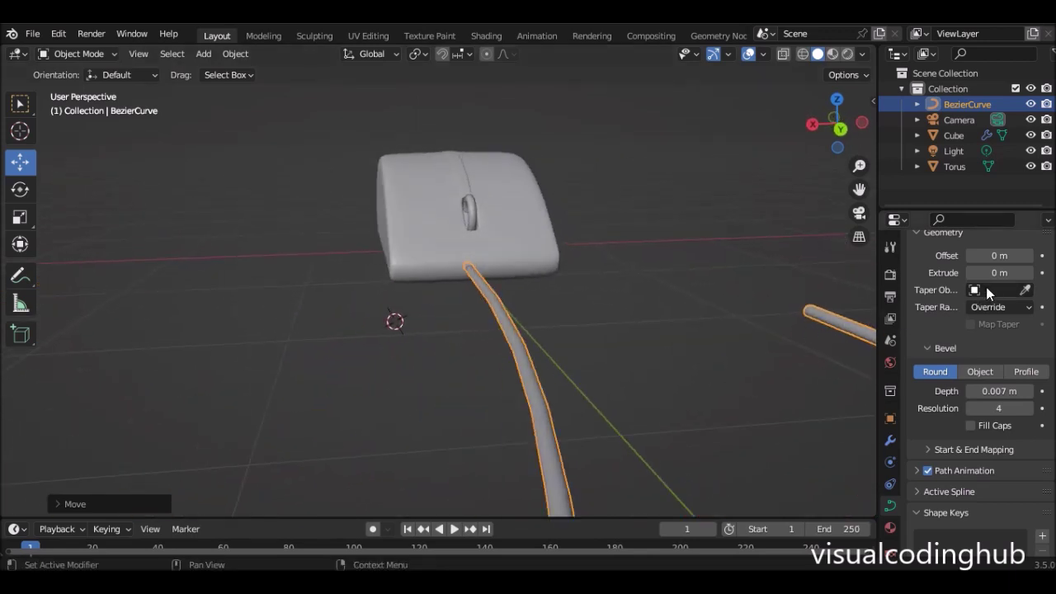
Try an extrude value of 0.02 m on the cable curve and return it to 0 m.
{"action": "left_click", "coordinate": [1028, 273]}
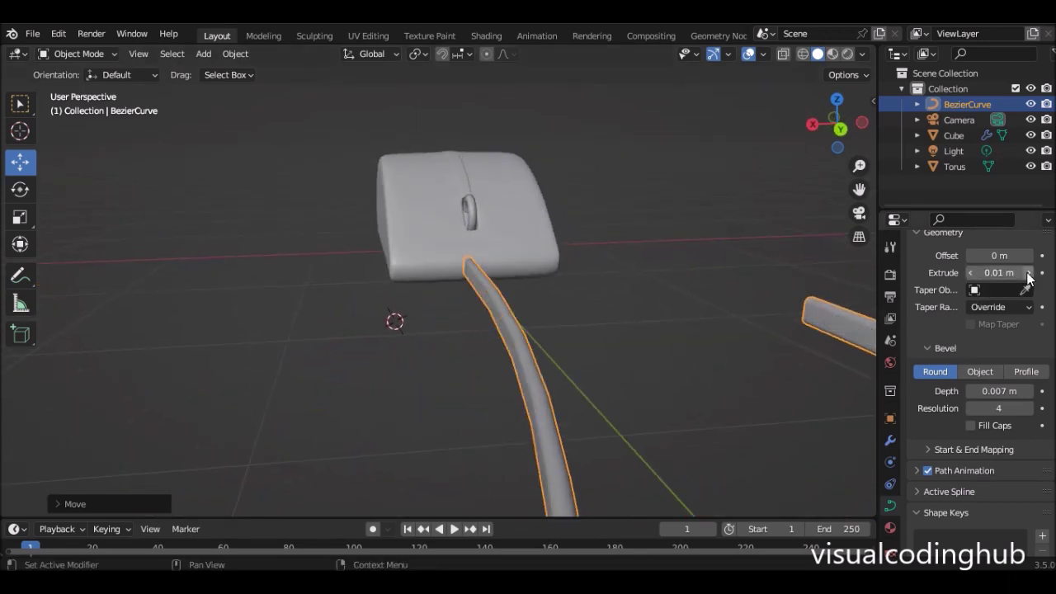
{"action": "left_click", "coordinate": [1028, 273]}
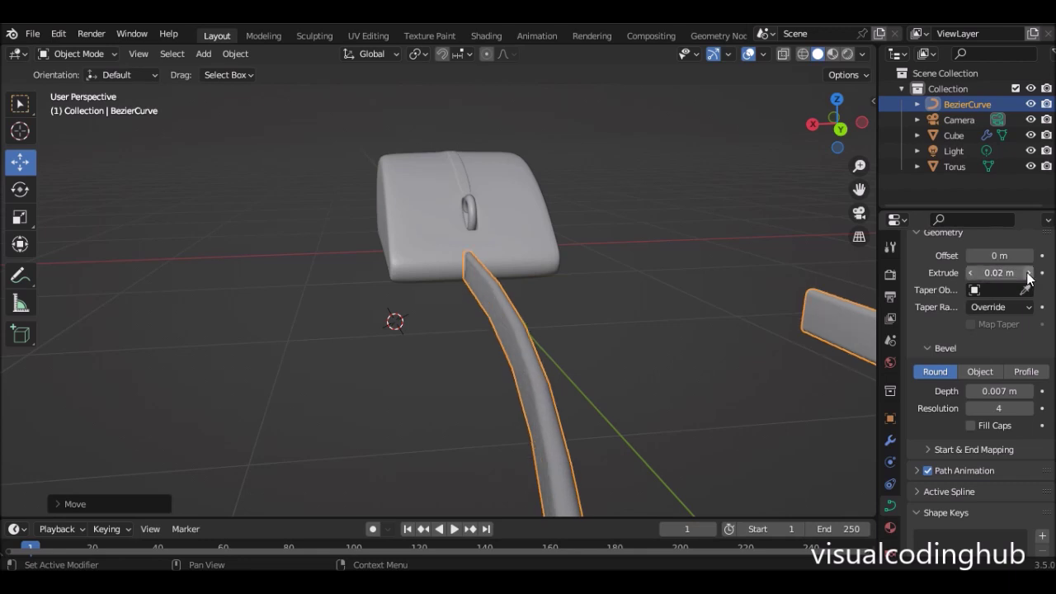
{"action": "left_click", "coordinate": [975, 274]}
{"action": "left_click", "coordinate": [975, 273]}
Check the cable and mouse from the side and save the file.
{"action": "middle_click_drag", "start_coordinate": [825, 273], "coordinate": [538, 336]}
{"action": "middle_click_drag", "start_coordinate": [474, 344], "coordinate": [412, 345]}
{"action": "key", "text": "ctrl+s"}
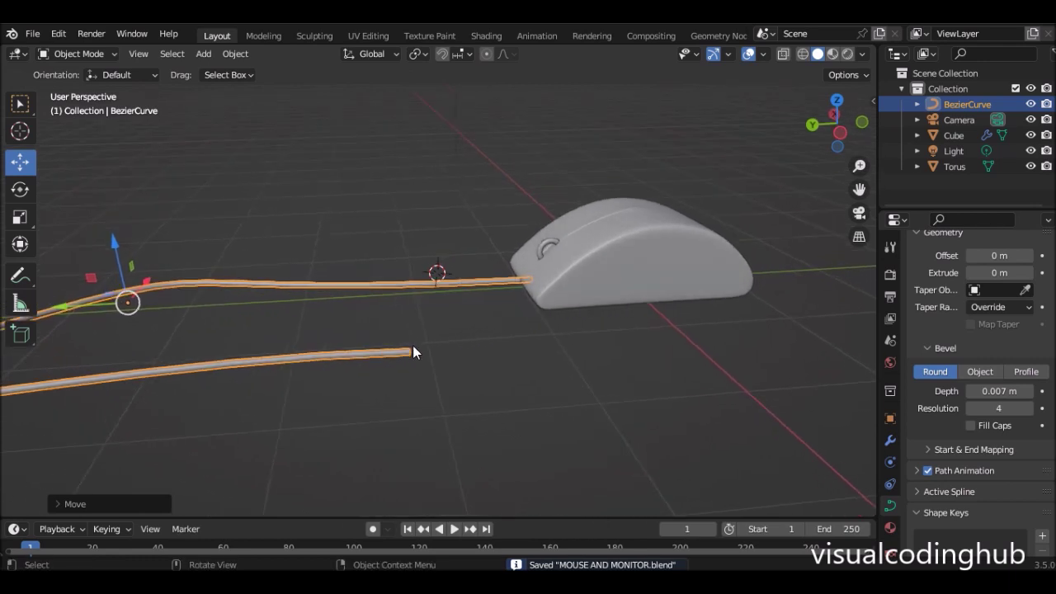
Place the 3D cursor at the cable's free end and add a plane mesh there.
{"action": "left_click", "coordinate": [20, 131]}
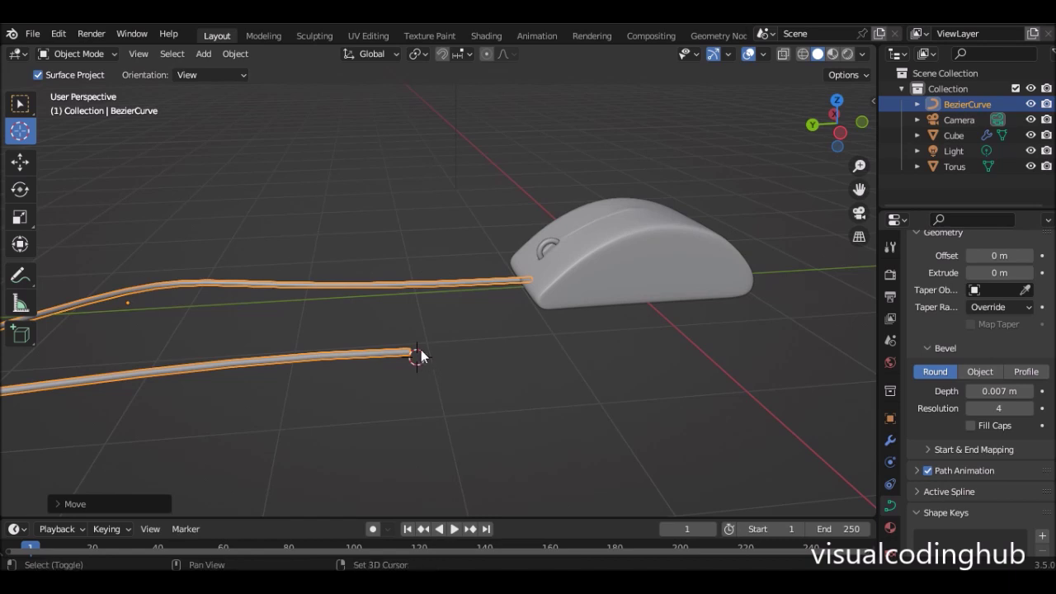
{"action": "key", "text": "shift+a"}
{"action": "mouse_move", "coordinate": [431, 256]}
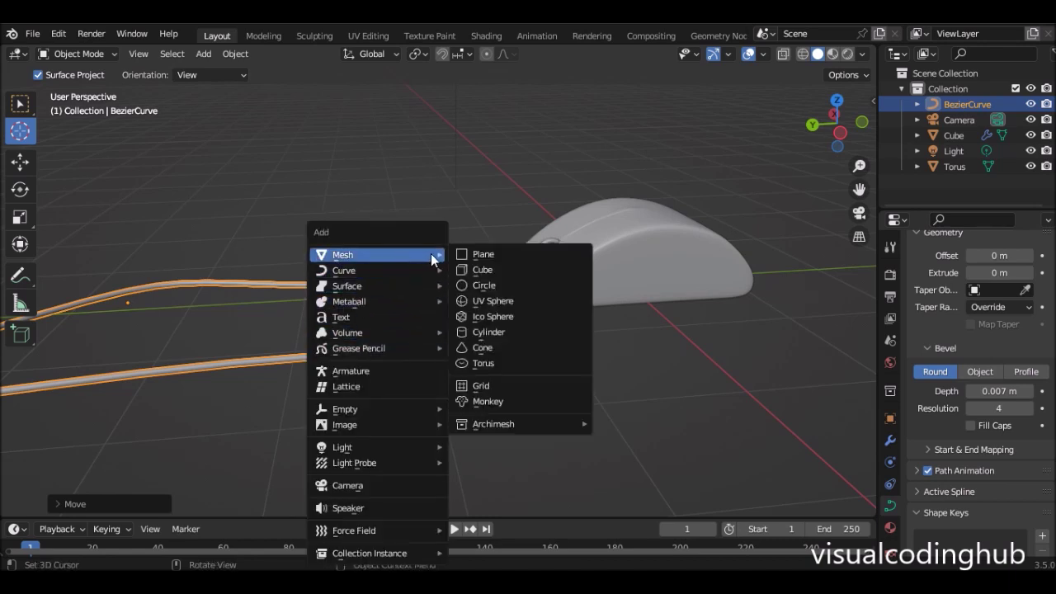
{"action": "left_click", "coordinate": [490, 257]}
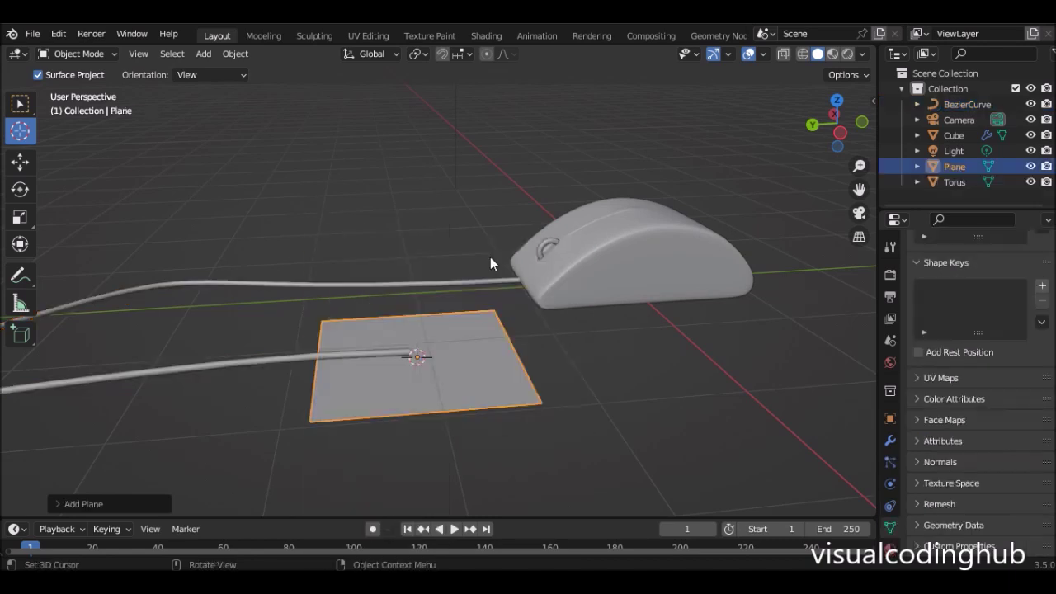
Scale the plane down, align it along Y with the cable's free end, and open its mesh for editing.
{"action": "left_click", "coordinate": [21, 162]}
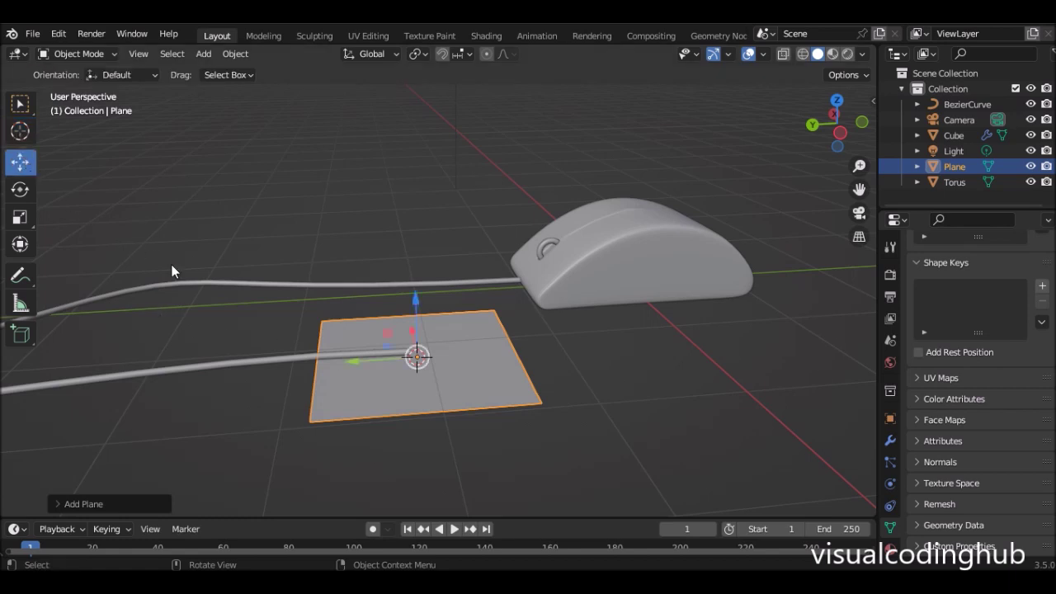
{"action": "left_click_drag", "start_coordinate": [355, 364], "coordinate": [470, 332]}
{"action": "key", "text": "s"}
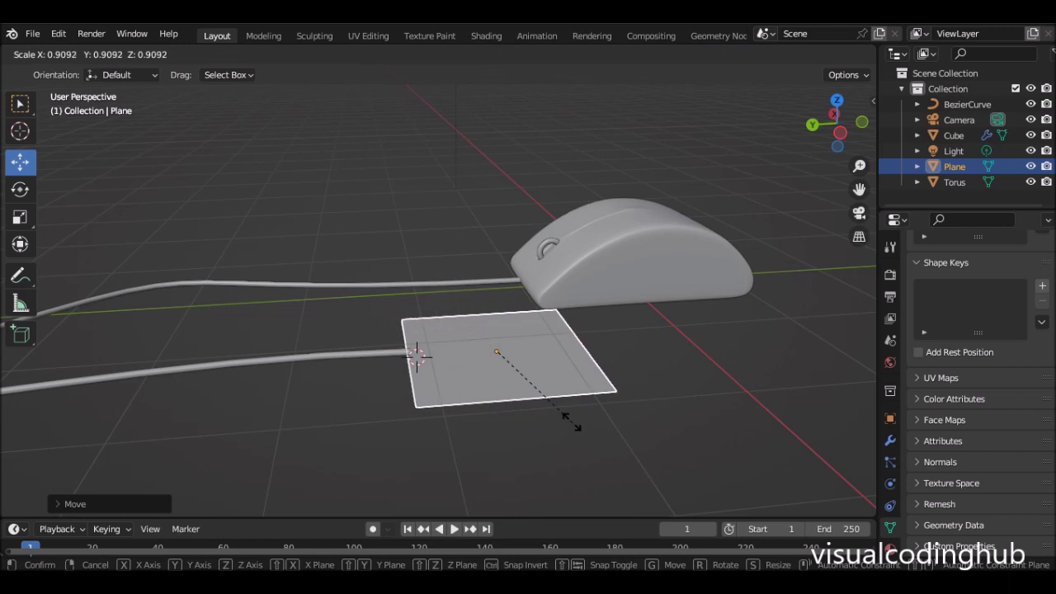
{"action": "left_click", "coordinate": [471, 366]}
{"action": "left_click_drag", "start_coordinate": [446, 363], "coordinate": [415, 373]}
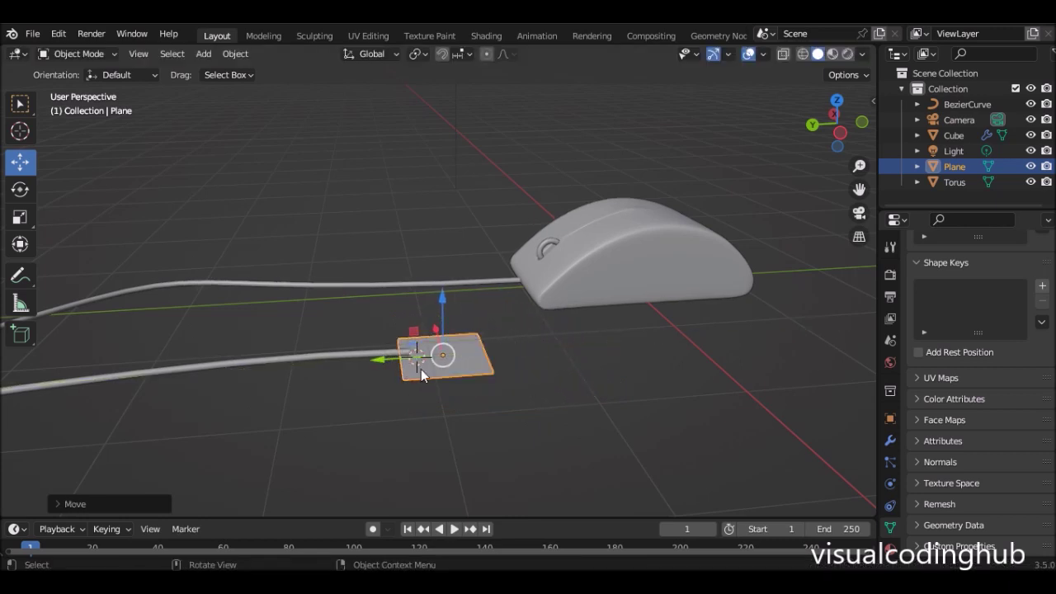
{"action": "key", "text": "Tab"}
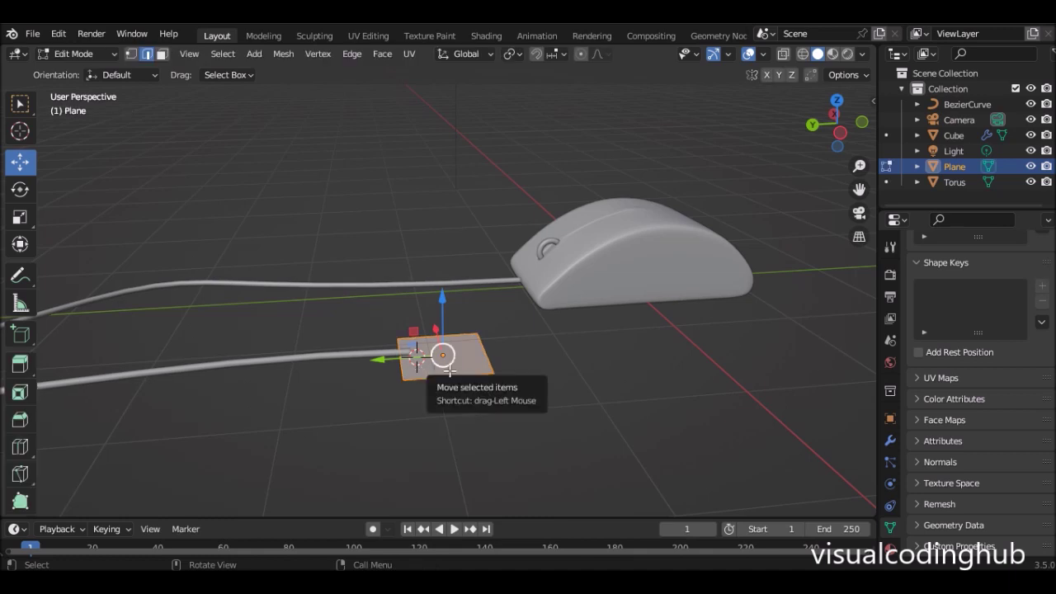
Extrude the plane upward by about 0.19 m to turn it into a flat block.
{"action": "key", "text": "e"}
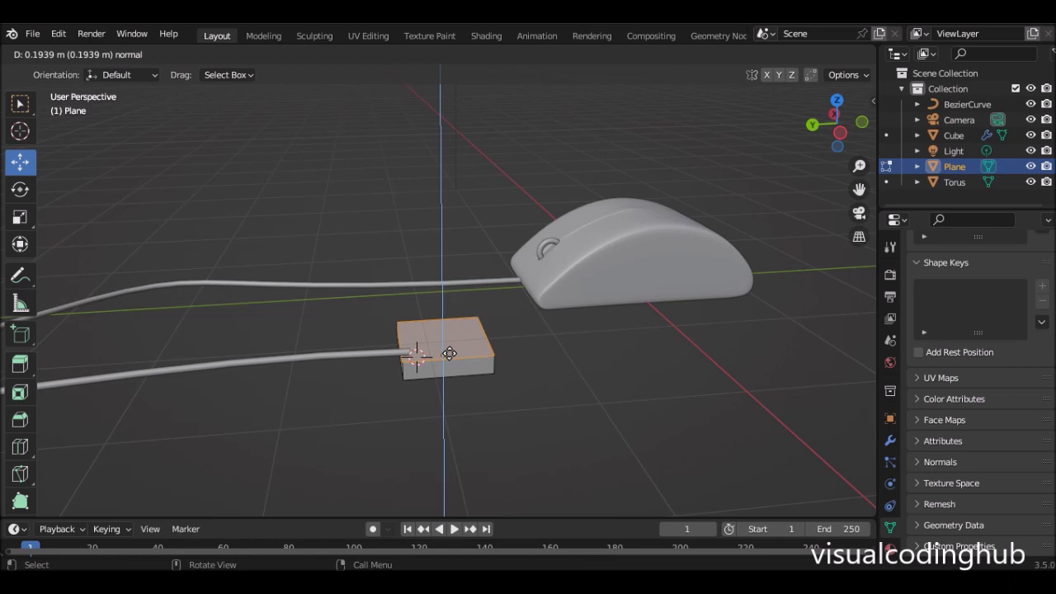
{"action": "left_click", "coordinate": [449, 353]}
{"action": "key", "text": "Tab"}
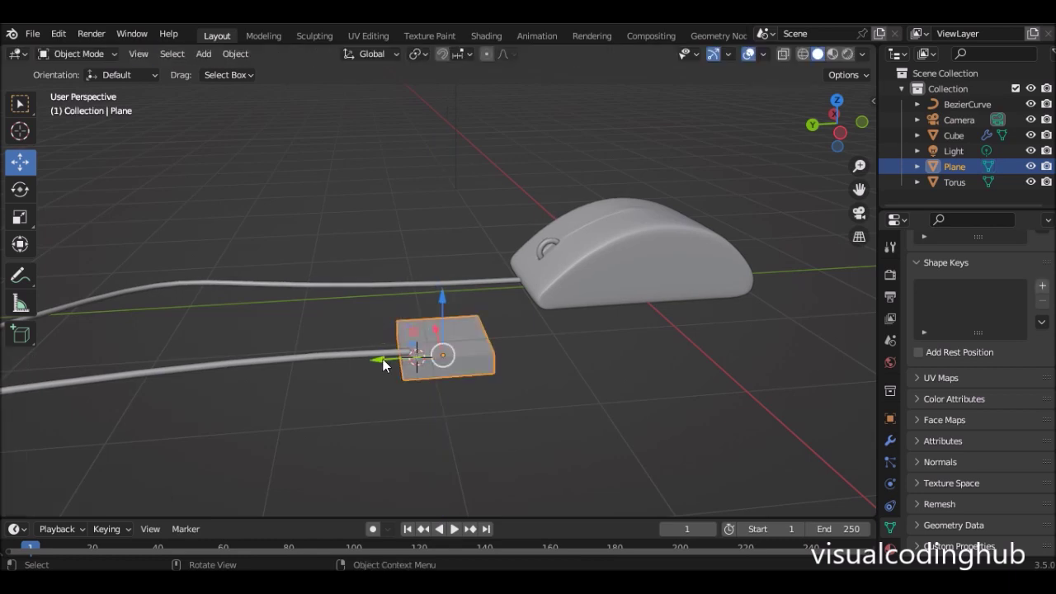
Switch the block's mesh selection to faces and move the block along Y until it meets the cable's free end.
{"action": "left_click_drag", "start_coordinate": [382, 365], "coordinate": [494, 354]}
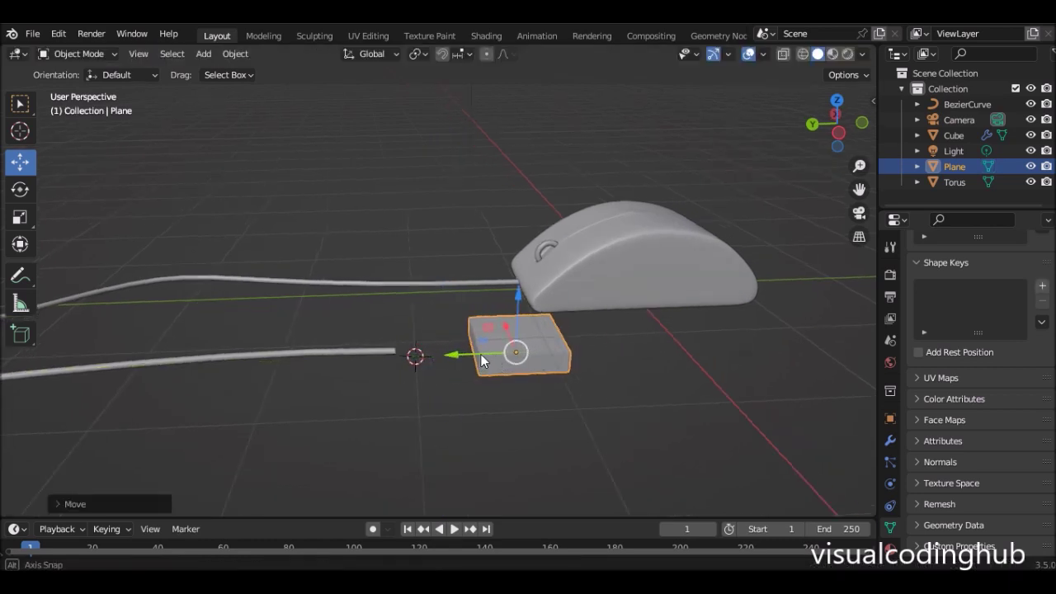
{"action": "middle_click_drag", "start_coordinate": [493, 353], "coordinate": [526, 365]}
{"action": "left_click_drag", "start_coordinate": [474, 360], "coordinate": [396, 359]}
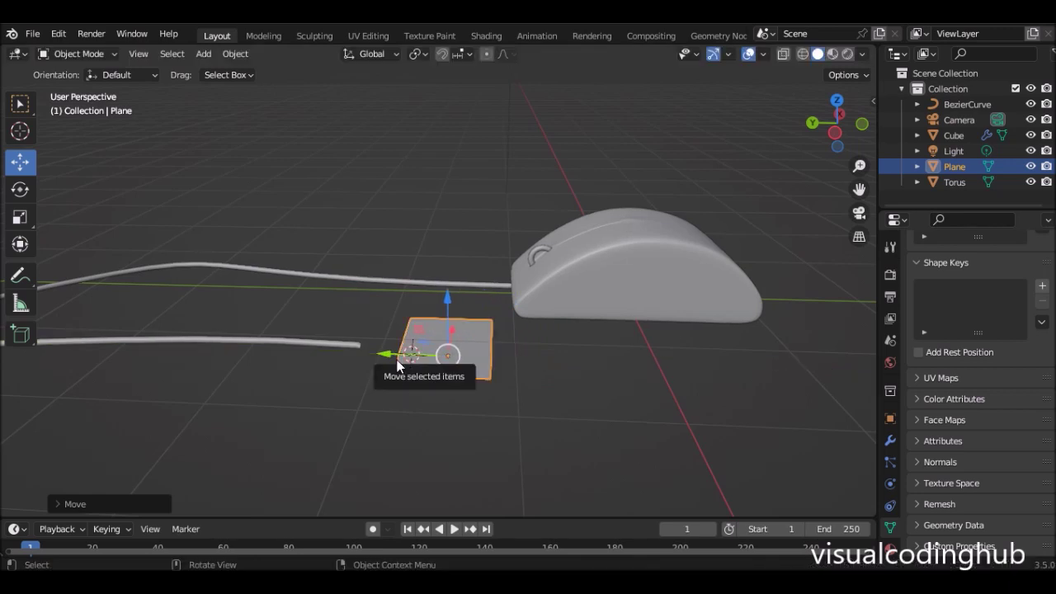
{"action": "middle_click_drag", "start_coordinate": [504, 376], "coordinate": [418, 363]}
{"action": "key", "text": "Tab"}
{"action": "scroll", "coordinate": [413, 350], "scroll_direction": "up", "scroll_amount": 3}
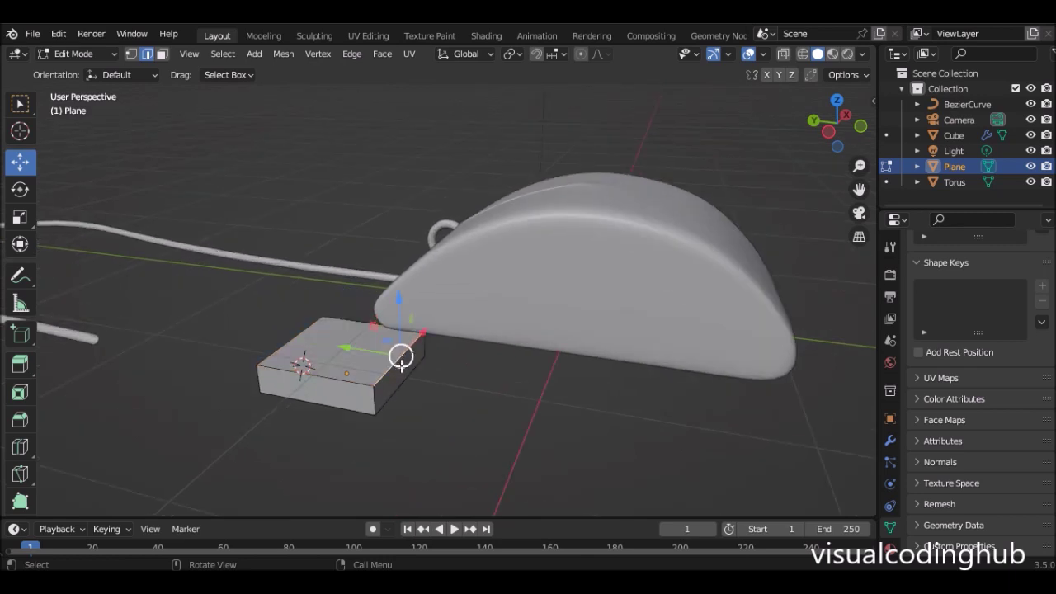
{"action": "left_click", "coordinate": [162, 54]}
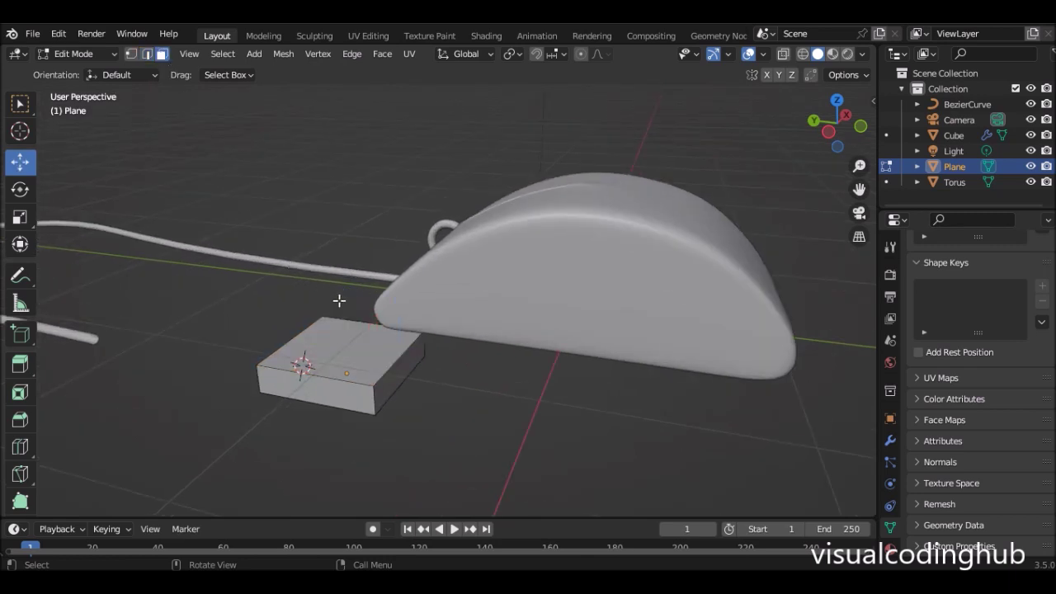
{"action": "key", "text": "Tab"}
{"action": "scroll", "coordinate": [401, 372], "scroll_direction": "down", "scroll_amount": 4}
{"action": "left_click_drag", "start_coordinate": [421, 313], "coordinate": [330, 301]}
{"action": "scroll", "coordinate": [326, 300], "scroll_direction": "up", "scroll_amount": 2}
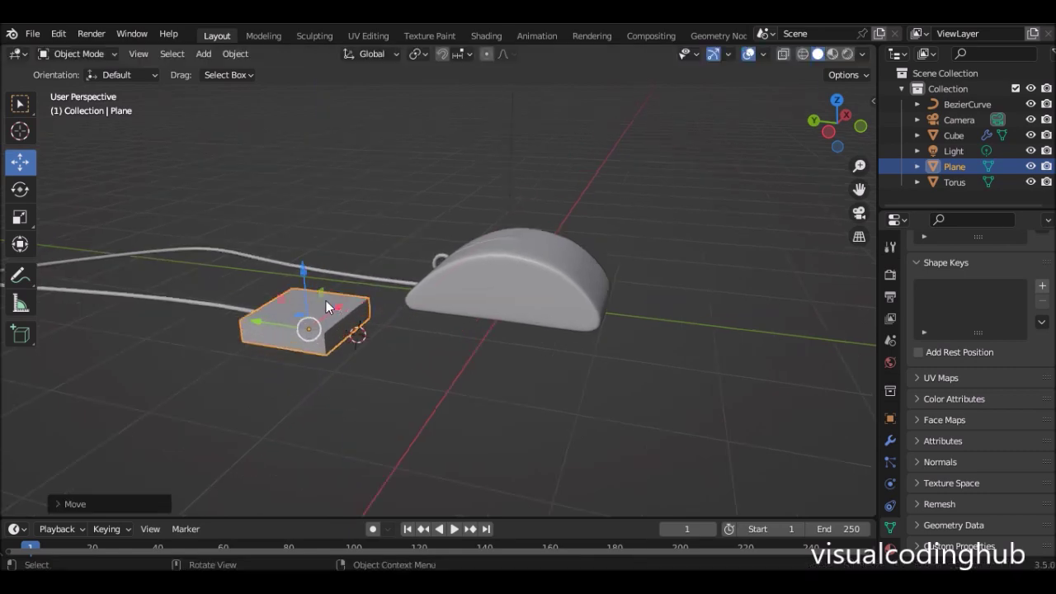
Extrude the block's end face opposite the cable in place and scale it down, with extra reduction along Z.
{"action": "key", "text": "Tab"}
{"action": "scroll", "coordinate": [327, 303], "scroll_direction": "up", "scroll_amount": 4}
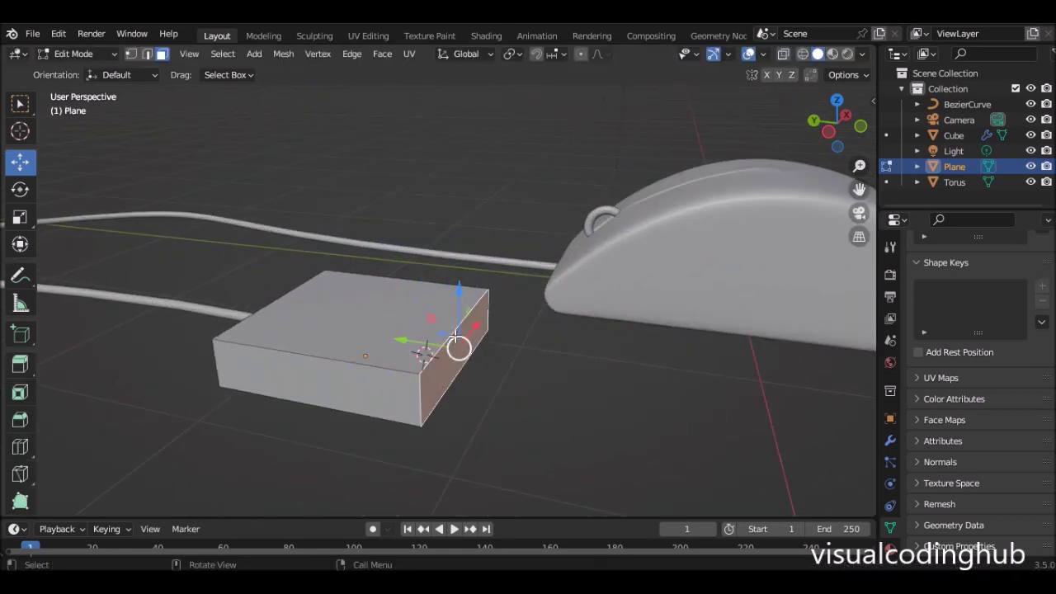
{"action": "key", "text": "e"}
{"action": "right_click", "coordinate": [455, 338]}
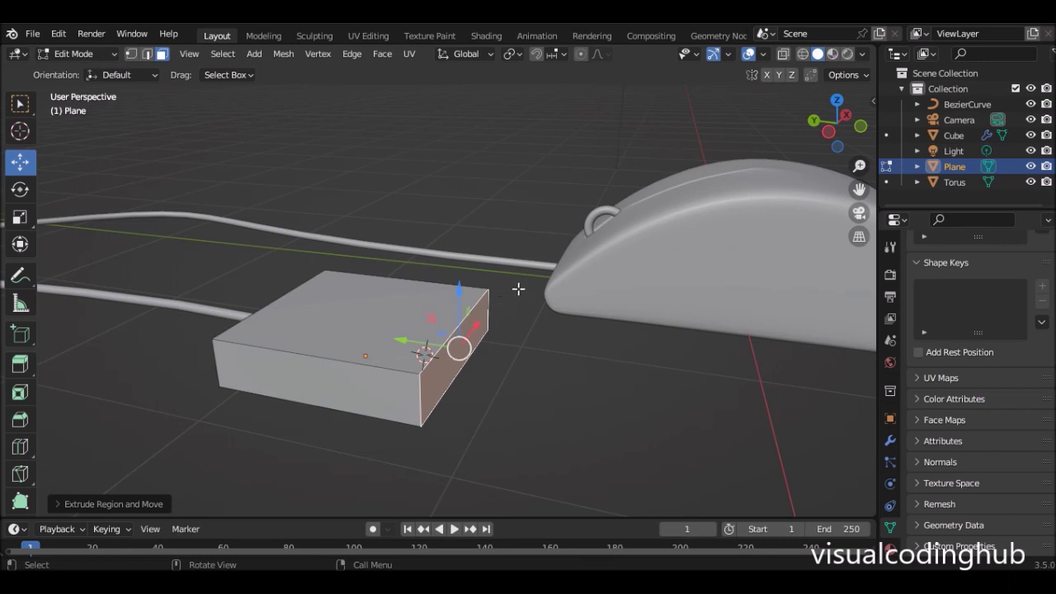
{"action": "key", "text": "s"}
{"action": "left_click", "coordinate": [505, 299]}
{"action": "middle_click_drag", "start_coordinate": [505, 299], "coordinate": [388, 264]}
{"action": "left_click", "coordinate": [21, 215]}
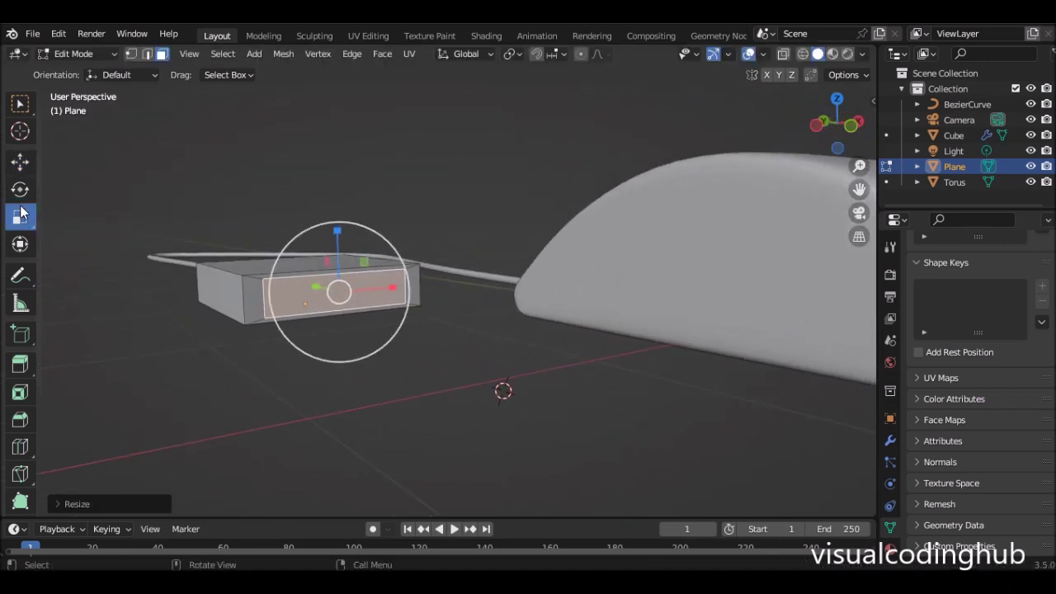
{"action": "left_click_drag", "start_coordinate": [336, 231], "coordinate": [336, 239]}
{"action": "middle_click_drag", "start_coordinate": [337, 238], "coordinate": [384, 269]}
Extrude the reduced face outward, away from the cable, to form the connector's narrower plug tip.
{"action": "key", "text": "e"}
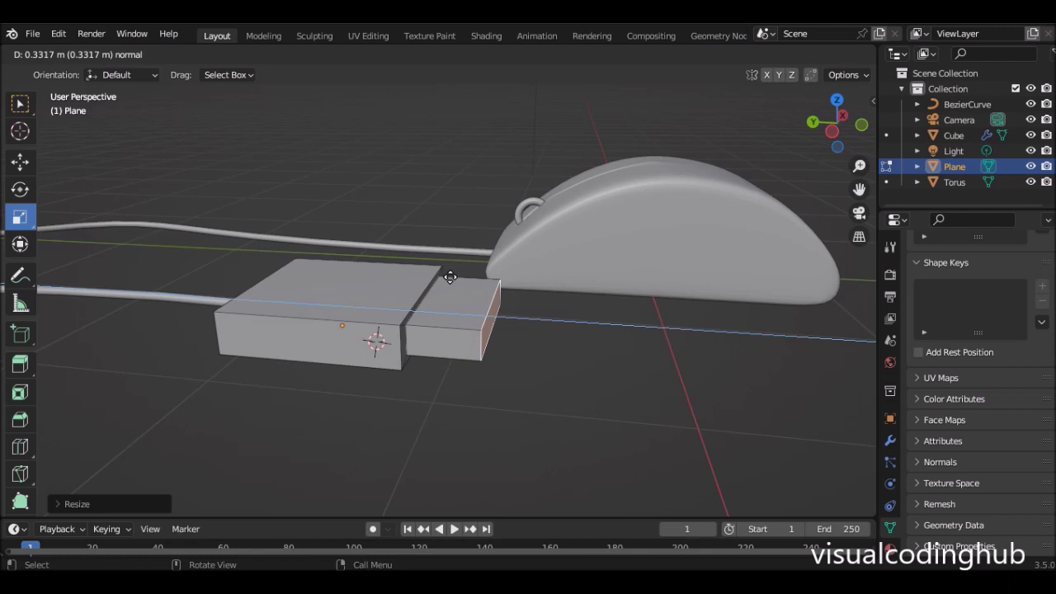
{"action": "left_click", "coordinate": [459, 278]}
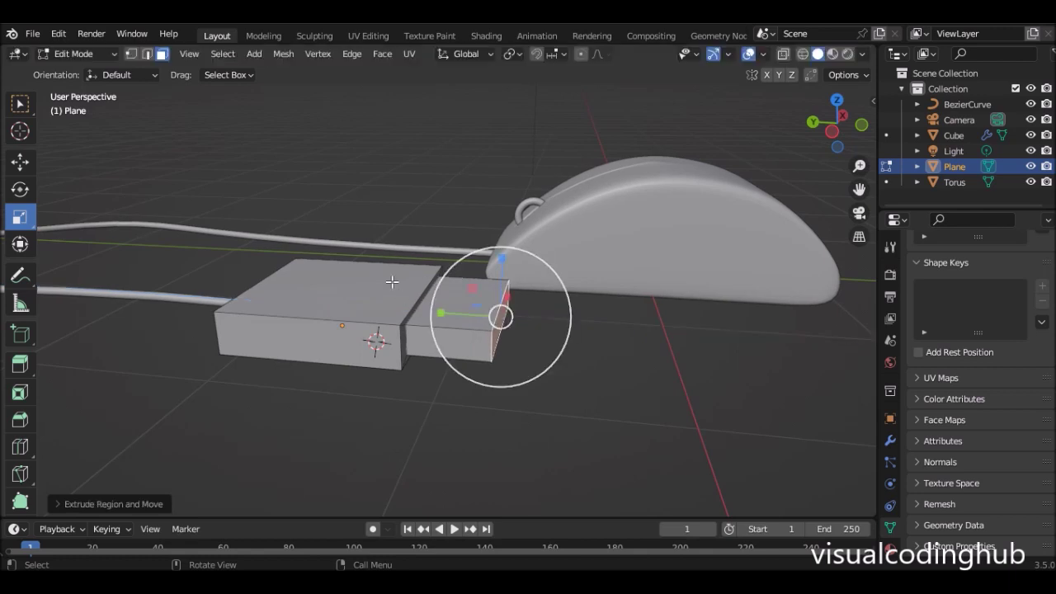
{"action": "middle_click_drag", "start_coordinate": [392, 275], "coordinate": [424, 311]}
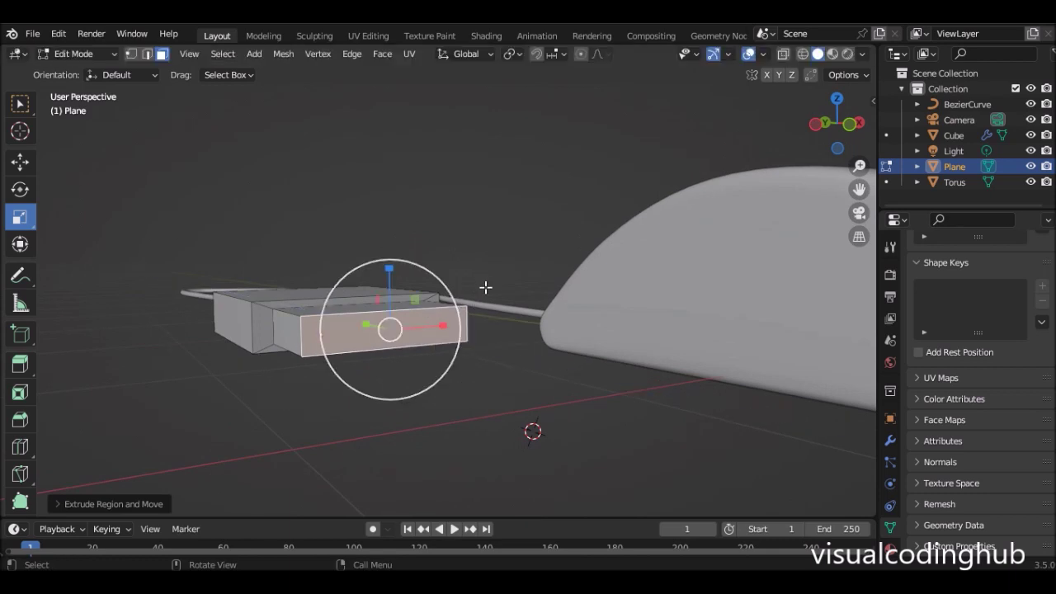
Scale the inner face on the plug tip's end down to about 0.76, then adjust it along Z and X for a thin, even rim.
{"action": "key", "text": "s"}
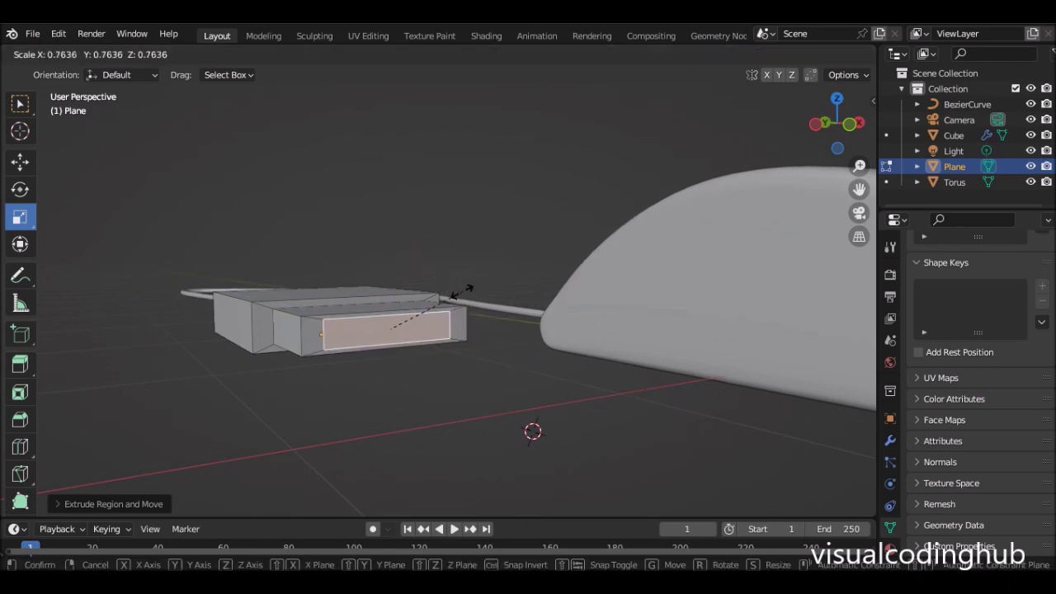
{"action": "left_click", "coordinate": [463, 293]}
{"action": "left_click_drag", "start_coordinate": [389, 268], "coordinate": [391, 277]}
{"action": "left_click_drag", "start_coordinate": [442, 326], "coordinate": [456, 325]}
{"action": "middle_click_drag", "start_coordinate": [456, 324], "coordinate": [483, 355]}
Extrude the rimmed face inward to hollow out the plug tip, and leave mesh editing.
{"action": "key", "text": "e"}
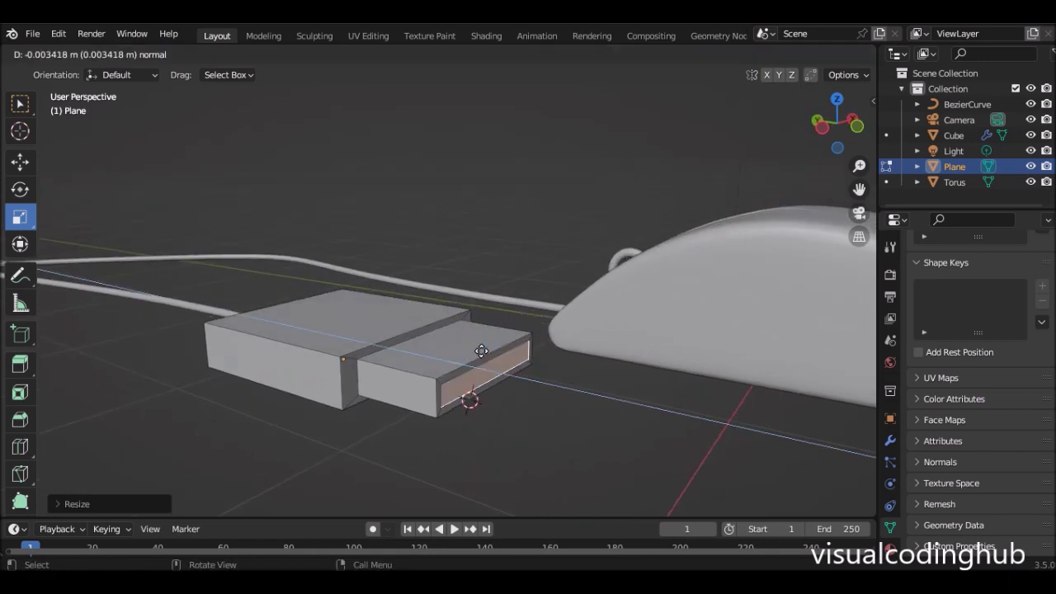
{"action": "left_click", "coordinate": [419, 331]}
{"action": "middle_click_drag", "start_coordinate": [419, 331], "coordinate": [438, 354]}
{"action": "key", "text": "Tab"}
{"action": "scroll", "coordinate": [443, 346], "scroll_direction": "down", "scroll_amount": 5}
Extrude the block's cable-side face along Y toward the cable and narrow it along X to about 0.57 for a taper.
{"action": "key", "text": "Tab"}
{"action": "key", "text": "shift+space"}
{"action": "key", "text": "s"}
{"action": "scroll", "coordinate": [471, 356], "scroll_direction": "up", "scroll_amount": 3}
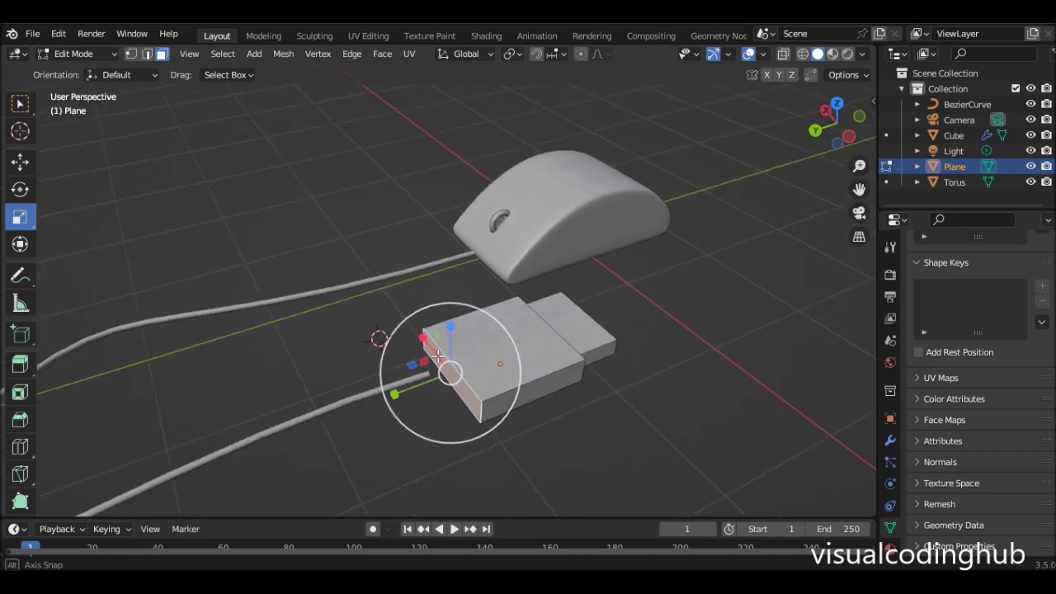
{"action": "key", "text": "e"}
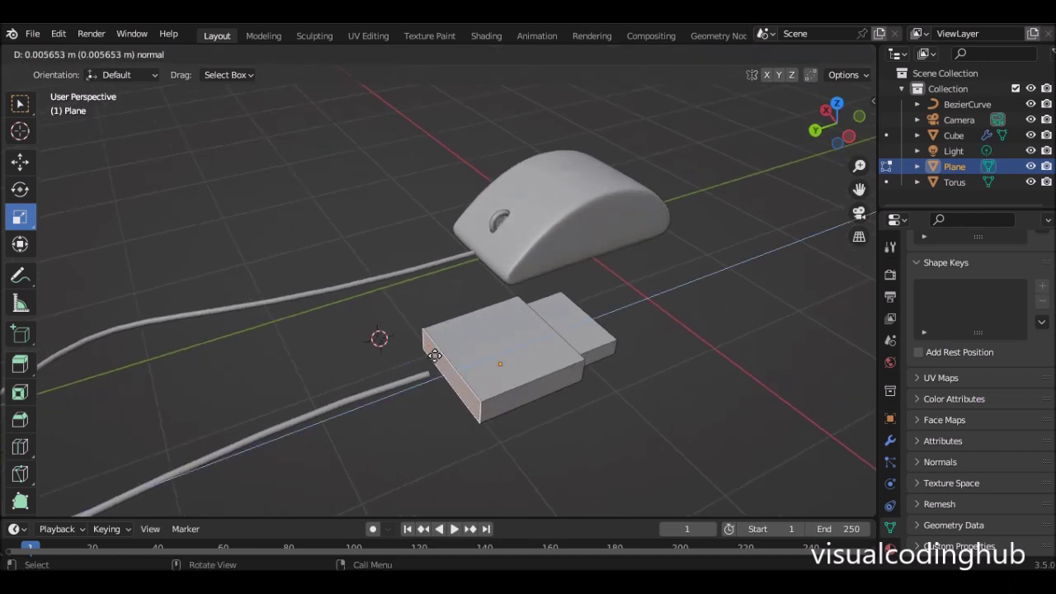
{"action": "left_click", "coordinate": [423, 357]}
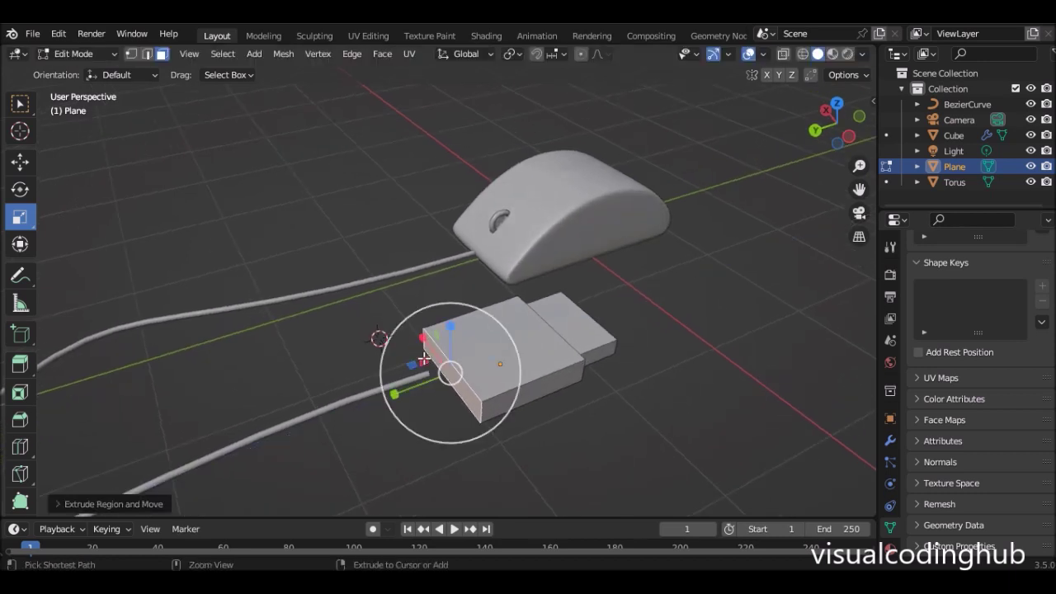
{"action": "left_click", "coordinate": [20, 164]}
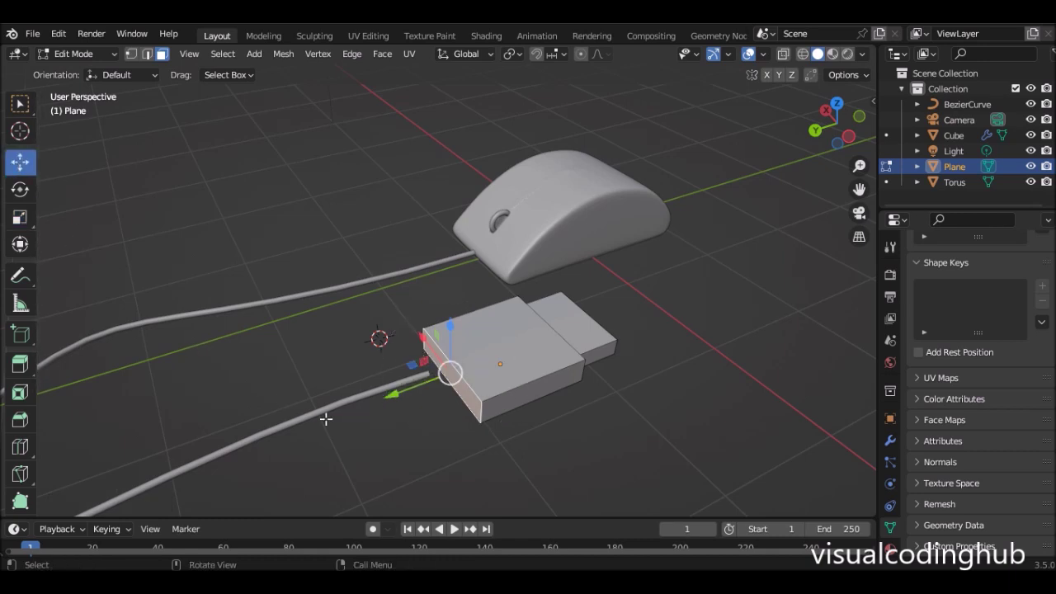
{"action": "left_click_drag", "start_coordinate": [388, 400], "coordinate": [325, 418]}
{"action": "key", "text": "ctrl+z"}
{"action": "left_click", "coordinate": [21, 224]}
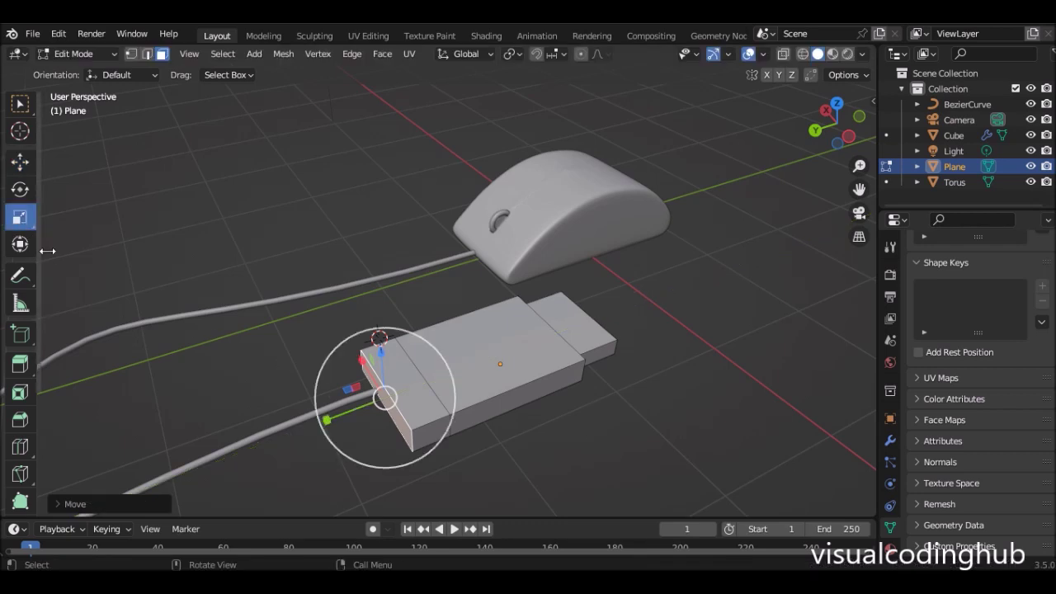
{"action": "left_click_drag", "start_coordinate": [326, 421], "coordinate": [371, 376]}
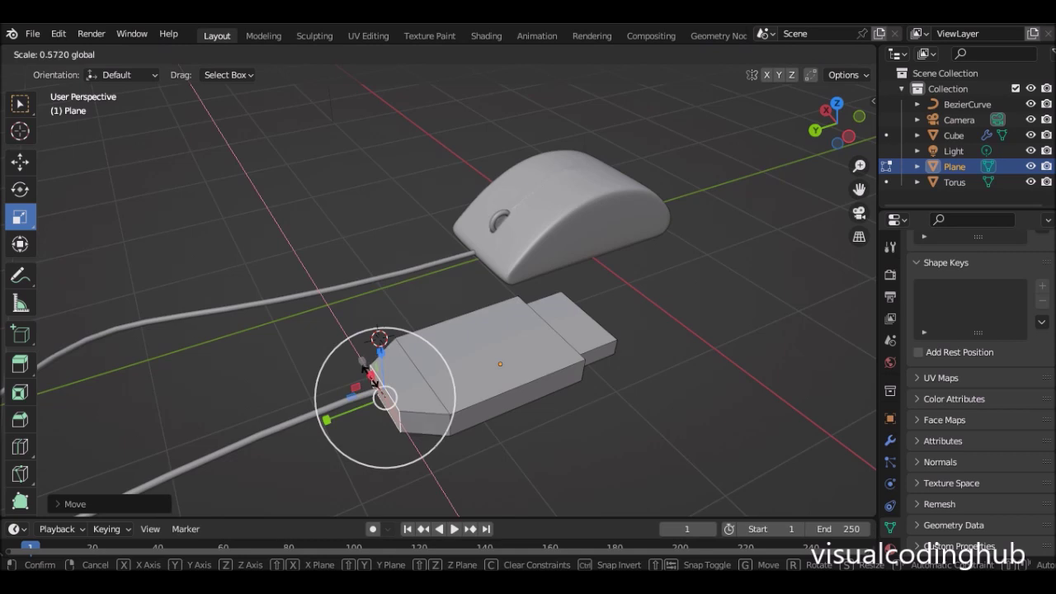
Extrude the narrowed face along Y to form a short collar around the cable's end.
{"action": "left_click_drag", "start_coordinate": [371, 373], "coordinate": [371, 375]}
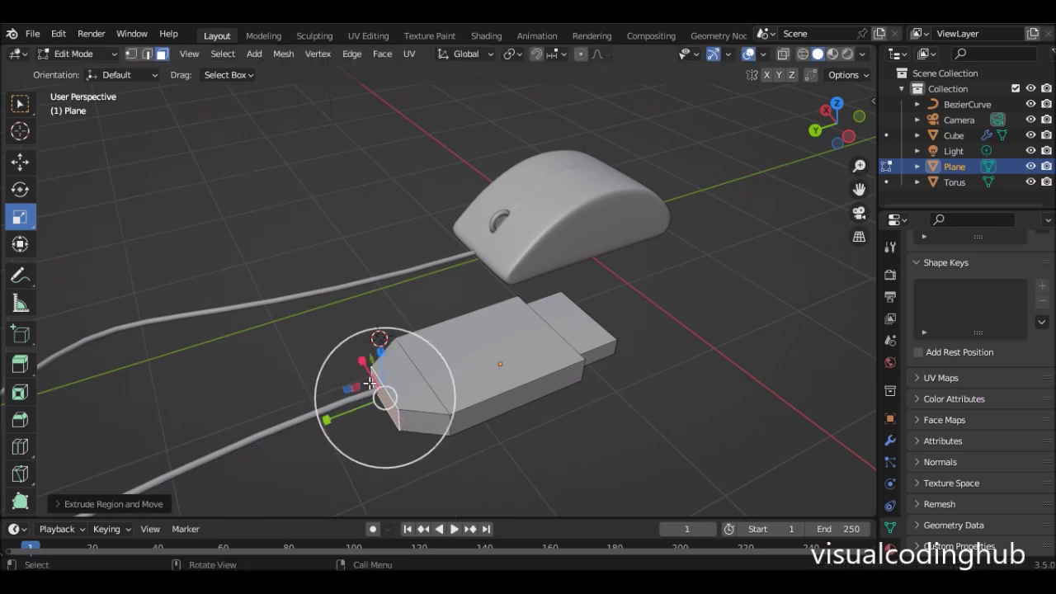
{"action": "left_click", "coordinate": [19, 161]}
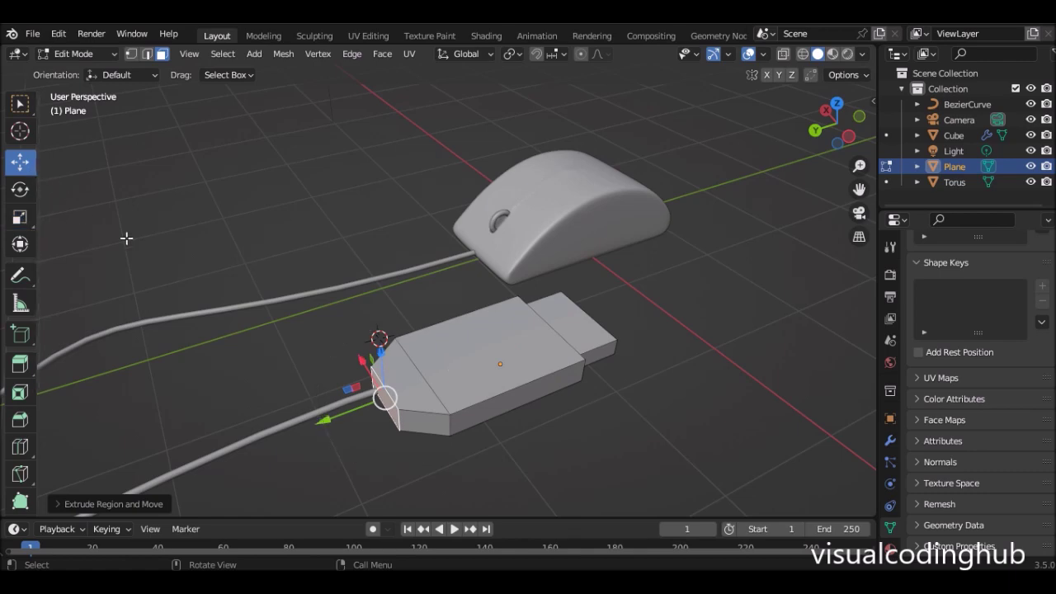
{"action": "left_click_drag", "start_coordinate": [330, 417], "coordinate": [330, 401]}
{"action": "middle_click_drag", "start_coordinate": [330, 401], "coordinate": [439, 323]}
{"action": "scroll", "coordinate": [341, 337], "scroll_direction": "up", "scroll_amount": 2}
{"action": "scroll", "coordinate": [398, 338], "scroll_direction": "up", "scroll_amount": 3}
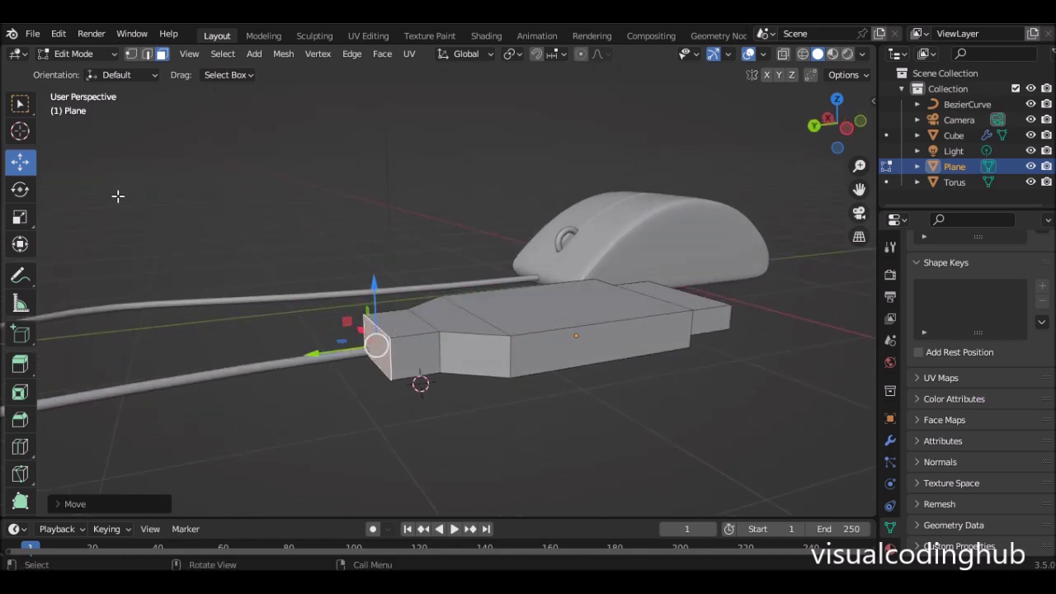
Leave mesh editing and scale the whole connector down uniformly to suit the thin cable.
{"action": "key", "text": "Tab"}
{"action": "key", "text": "s"}
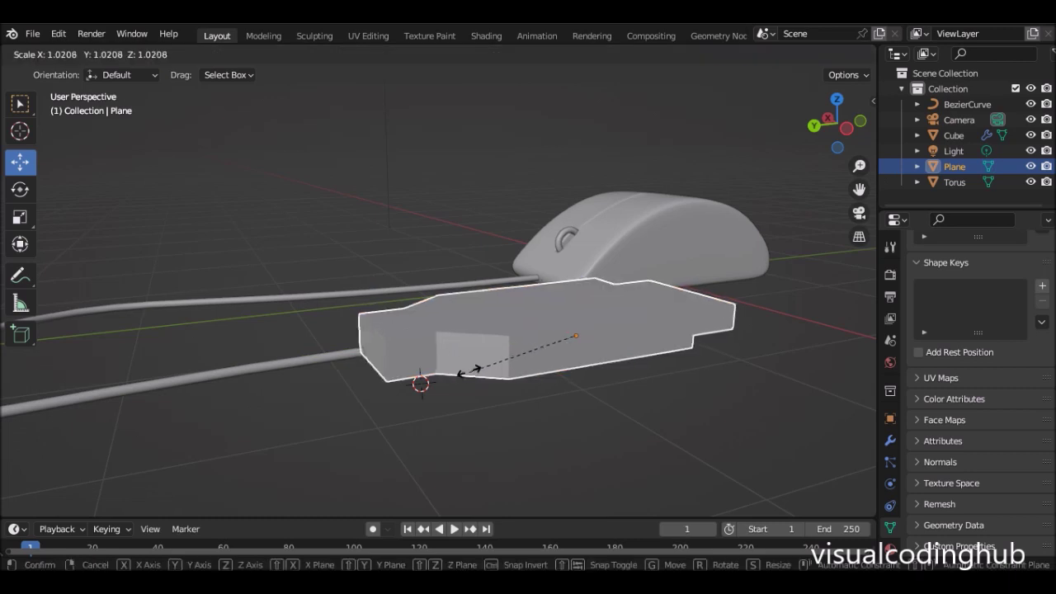
{"action": "left_click", "coordinate": [513, 320]}
{"action": "key", "text": "s"}
{"action": "left_click", "coordinate": [535, 325]}
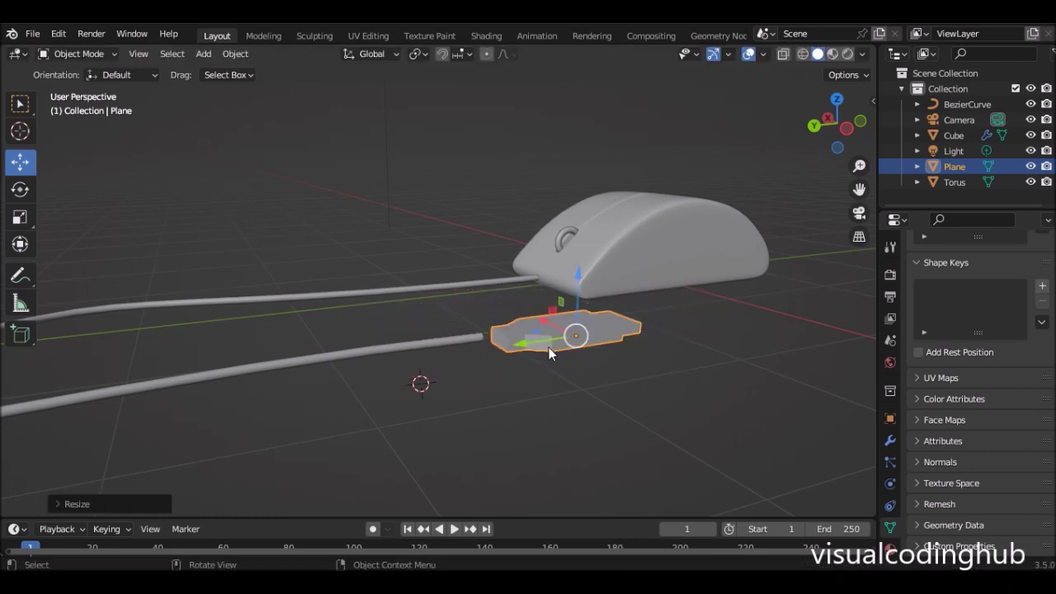
Move the connector against the cable's free end and scale it down further to about 0.74.
{"action": "left_click_drag", "start_coordinate": [575, 339], "coordinate": [495, 348]}
{"action": "middle_click_drag", "start_coordinate": [495, 348], "coordinate": [566, 301]}
{"action": "left_click_drag", "start_coordinate": [566, 301], "coordinate": [507, 292]}
{"action": "key", "text": "s"}
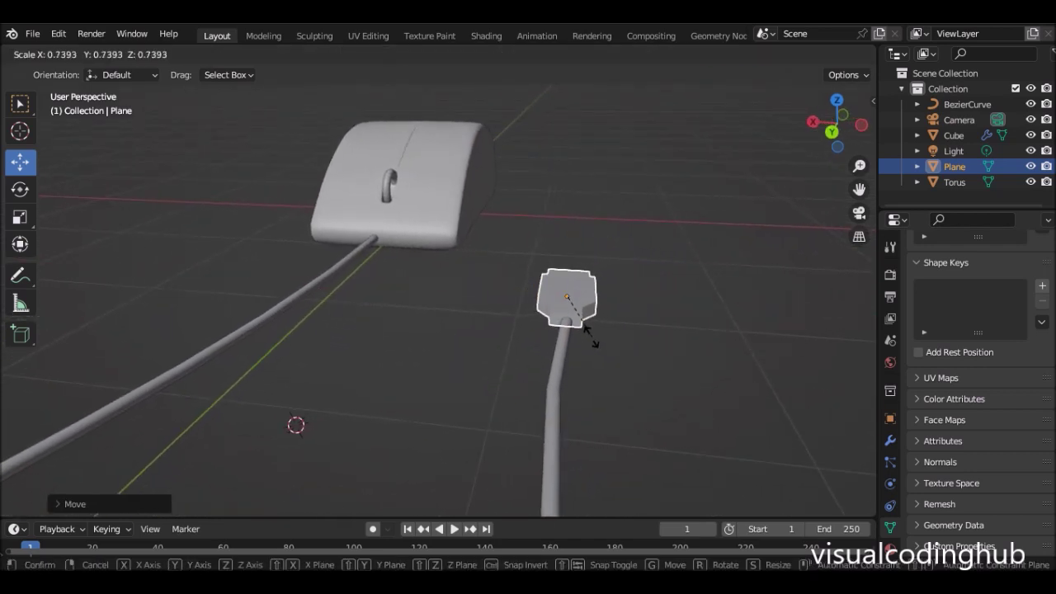
{"action": "left_click", "coordinate": [588, 334]}
Slide the connector along Y to overlap the cable's end and adjust its height along Z.
{"action": "middle_click_drag", "start_coordinate": [588, 334], "coordinate": [492, 348]}
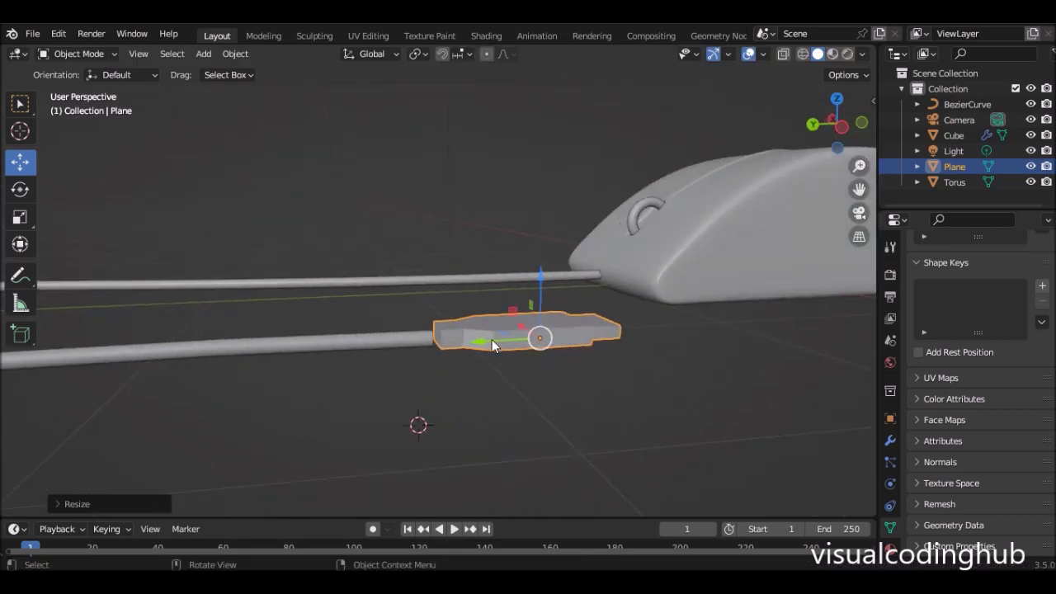
{"action": "left_click_drag", "start_coordinate": [487, 339], "coordinate": [452, 347]}
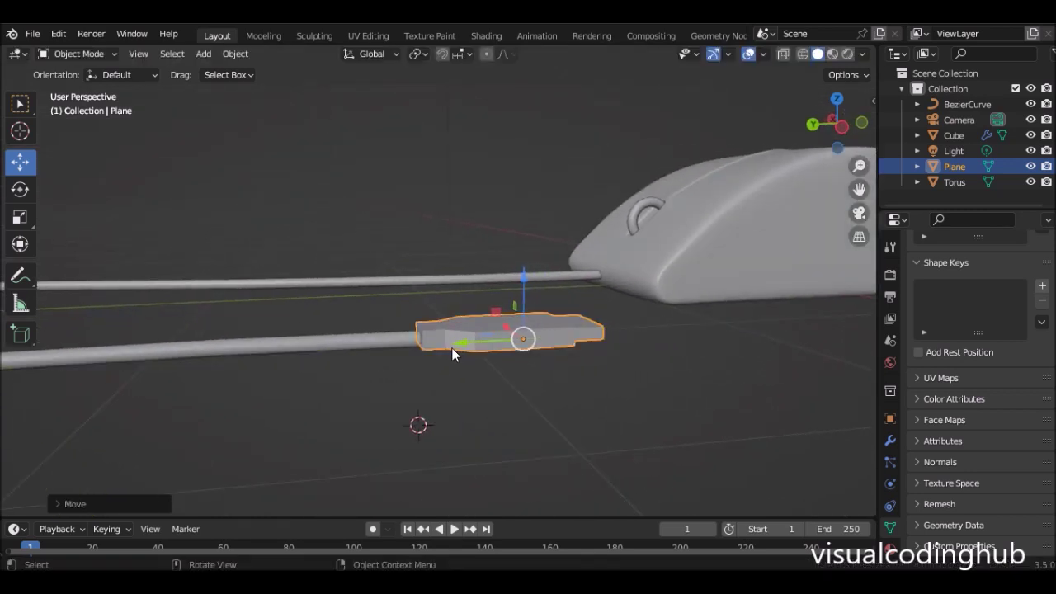
{"action": "left_click_drag", "start_coordinate": [521, 284], "coordinate": [523, 293]}
{"action": "mouse_move", "coordinate": [523, 293]}
{"action": "middle_mouse_down"}
{"action": "mouse_move", "coordinate": [561, 317]}
{"action": "mouse_move", "coordinate": [566, 342]}
{"action": "mouse_move", "coordinate": [598, 323]}
{"action": "mouse_move", "coordinate": [606, 340]}
{"action": "mouse_move", "coordinate": [542, 327]}
{"action": "mouse_move", "coordinate": [511, 289]}
{"action": "middle_mouse_up"}
{"action": "left_click_drag", "start_coordinate": [575, 242], "coordinate": [575, 241]}
{"action": "mouse_move", "coordinate": [575, 241]}
{"action": "middle_mouse_down"}
{"action": "mouse_move", "coordinate": [591, 262]}
{"action": "mouse_move", "coordinate": [613, 241]}
{"action": "mouse_move", "coordinate": [595, 237]}
{"action": "middle_mouse_up"}
Rescale the connector uniformly and shift it along Z to line its collar up with the cable.
{"action": "key", "text": "s"}
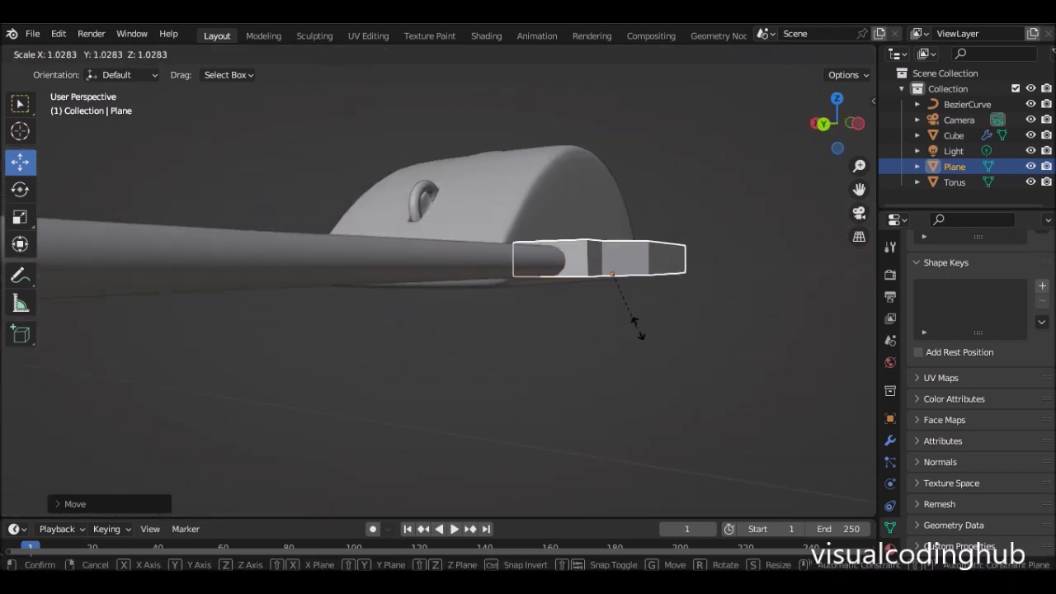
{"action": "left_click", "coordinate": [637, 298]}
{"action": "left_click_drag", "start_coordinate": [614, 226], "coordinate": [620, 263]}
{"action": "middle_click_drag", "start_coordinate": [620, 263], "coordinate": [78, 253]}
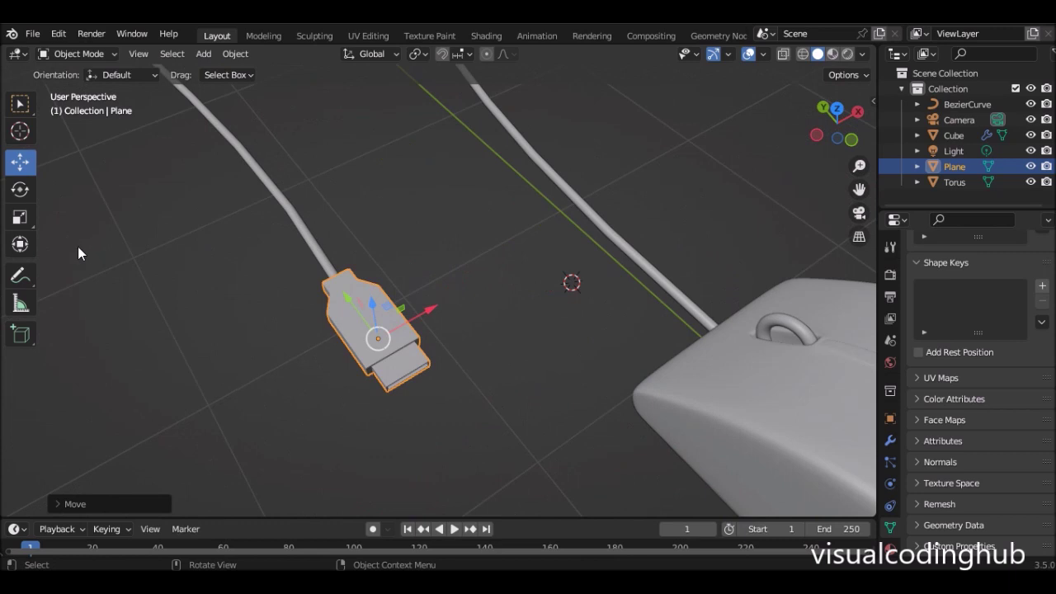
Narrow the connector along X to about 0.93, deselect it and check its hollow tip up close.
{"action": "left_click", "coordinate": [29, 223]}
{"action": "key", "text": "x"}
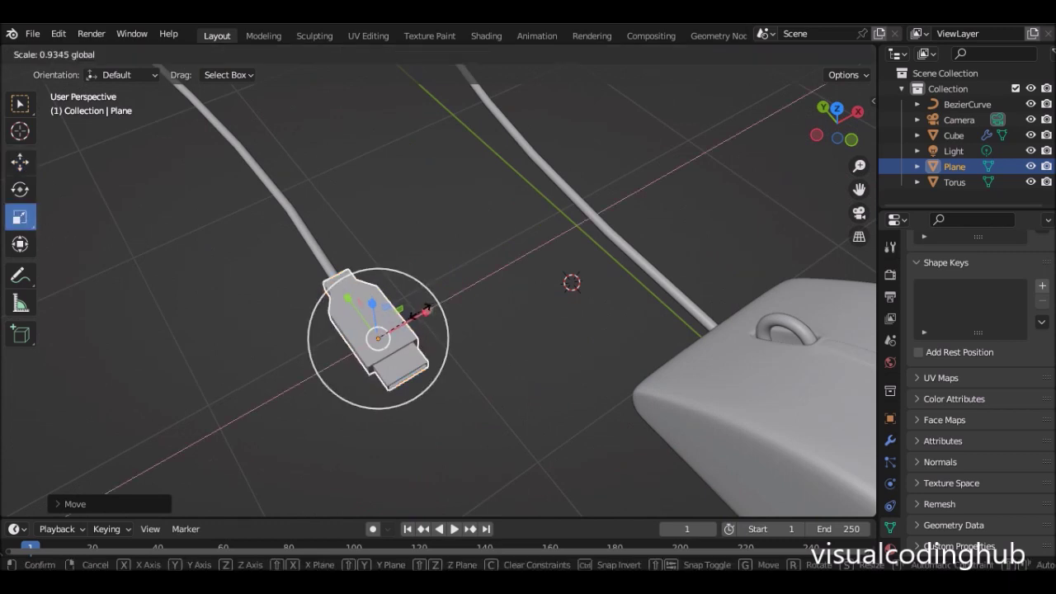
{"action": "left_click", "coordinate": [425, 307]}
{"action": "middle_click_drag", "start_coordinate": [460, 295], "coordinate": [483, 228]}
{"action": "left_click", "coordinate": [480, 220]}
{"action": "scroll", "coordinate": [508, 273], "scroll_direction": "up", "scroll_amount": 5}
{"action": "middle_click_drag", "start_coordinate": [457, 286], "coordinate": [401, 279]}
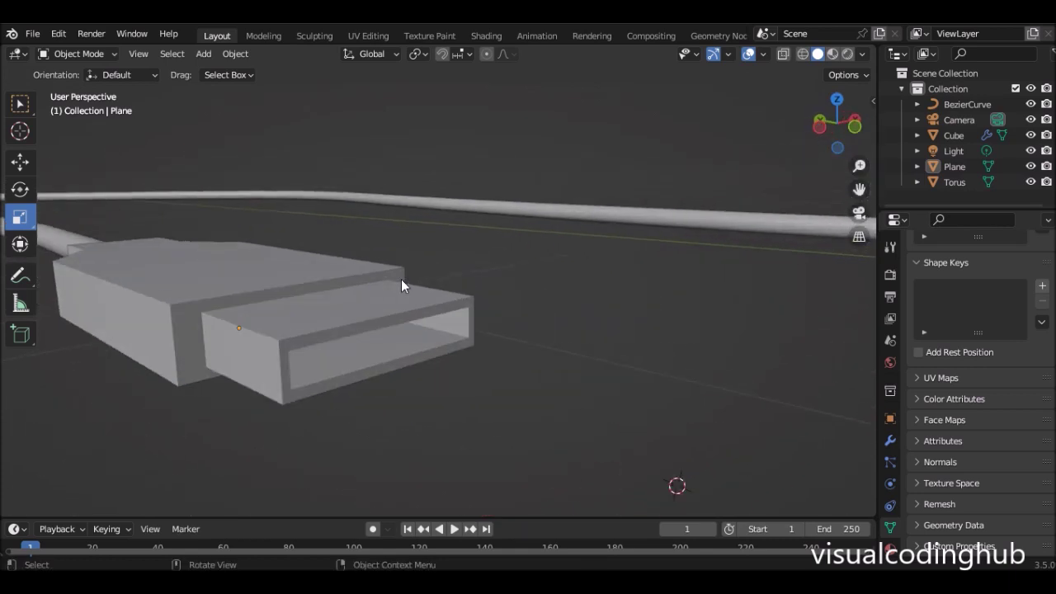
{"action": "scroll", "coordinate": [401, 279], "scroll_direction": "down", "scroll_amount": 2}
Add a Bevel modifier to the USB connector.
{"action": "left_click", "coordinate": [365, 286]}
{"action": "middle_click_drag", "start_coordinate": [424, 322], "coordinate": [623, 349]}
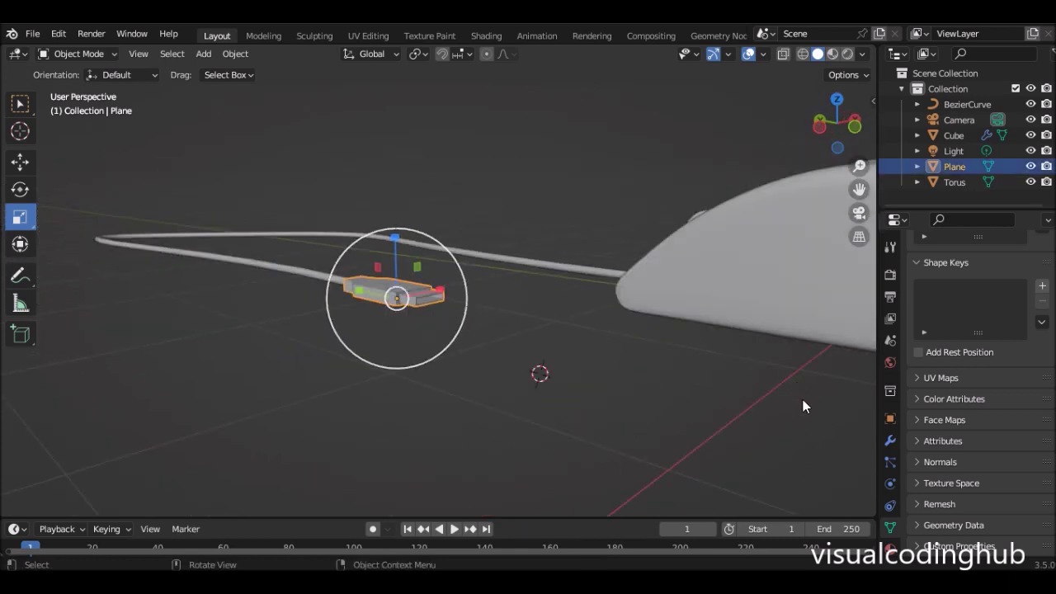
{"action": "left_click", "coordinate": [888, 442]}
{"action": "left_click", "coordinate": [930, 273]}
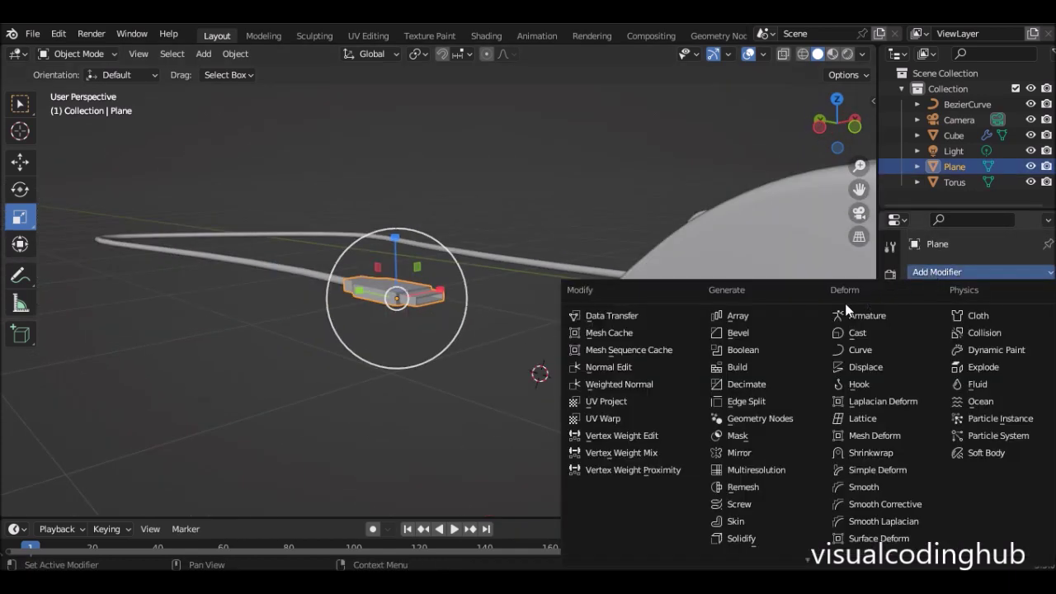
{"action": "left_click", "coordinate": [759, 334]}
Set the connector's bevel amount to 0.04 m and its segments to 4.
{"action": "scroll", "coordinate": [583, 305], "scroll_direction": "up", "scroll_amount": 6}
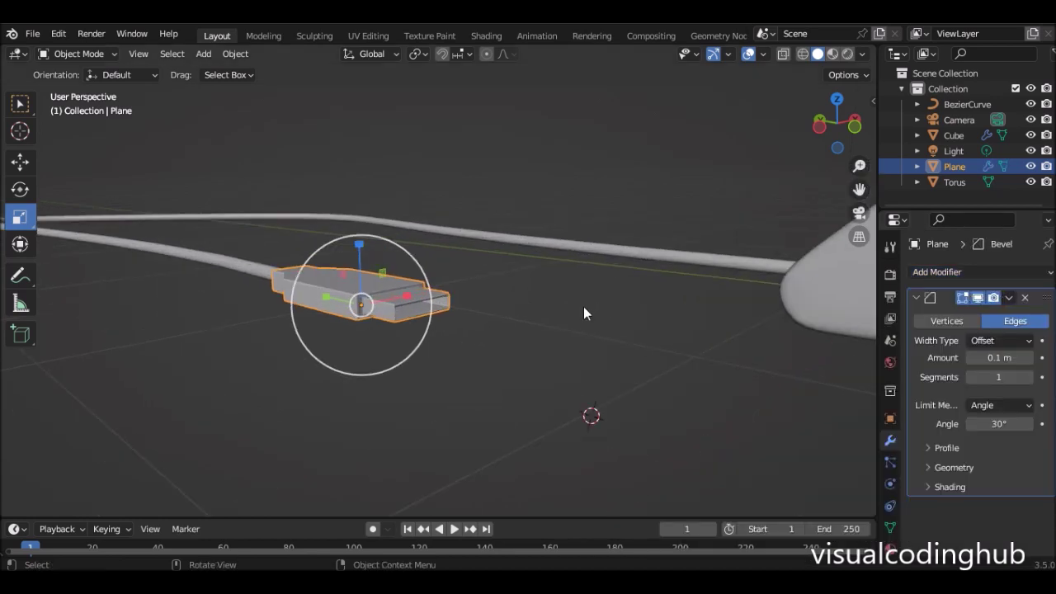
{"action": "left_click_drag", "start_coordinate": [1010, 355], "coordinate": [1047, 362]}
{"action": "left_click", "coordinate": [1030, 360]}
{"action": "left_click", "coordinate": [1029, 359]}
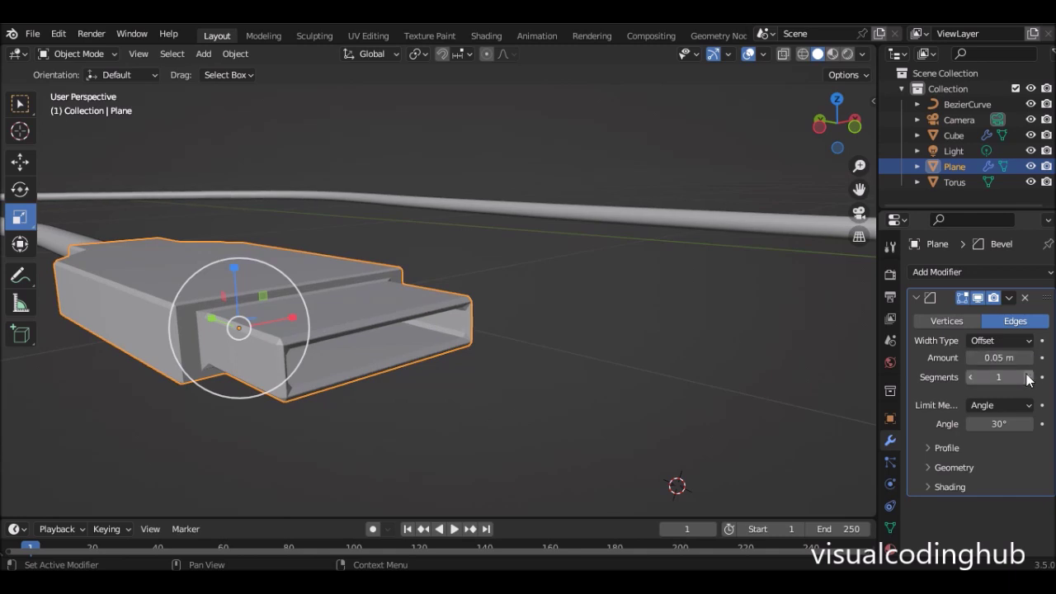
{"action": "left_click", "coordinate": [1029, 377]}
{"action": "left_click", "coordinate": [1028, 377]}
{"action": "left_click", "coordinate": [1029, 377]}
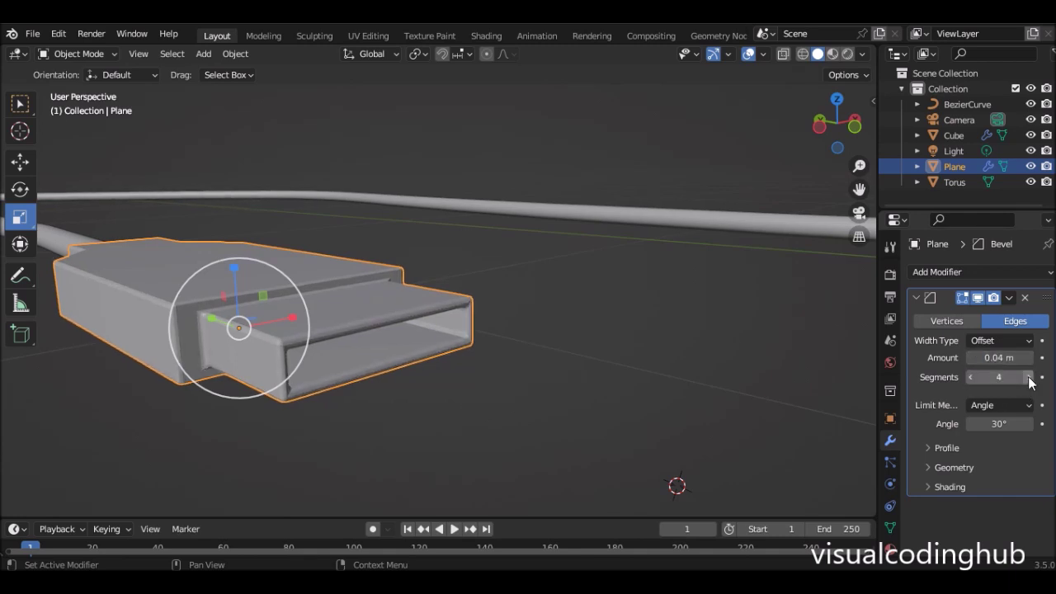
{"action": "scroll", "coordinate": [617, 290], "scroll_direction": "down", "scroll_amount": 4}
{"action": "scroll", "coordinate": [346, 296], "scroll_direction": "up", "scroll_amount": 2}
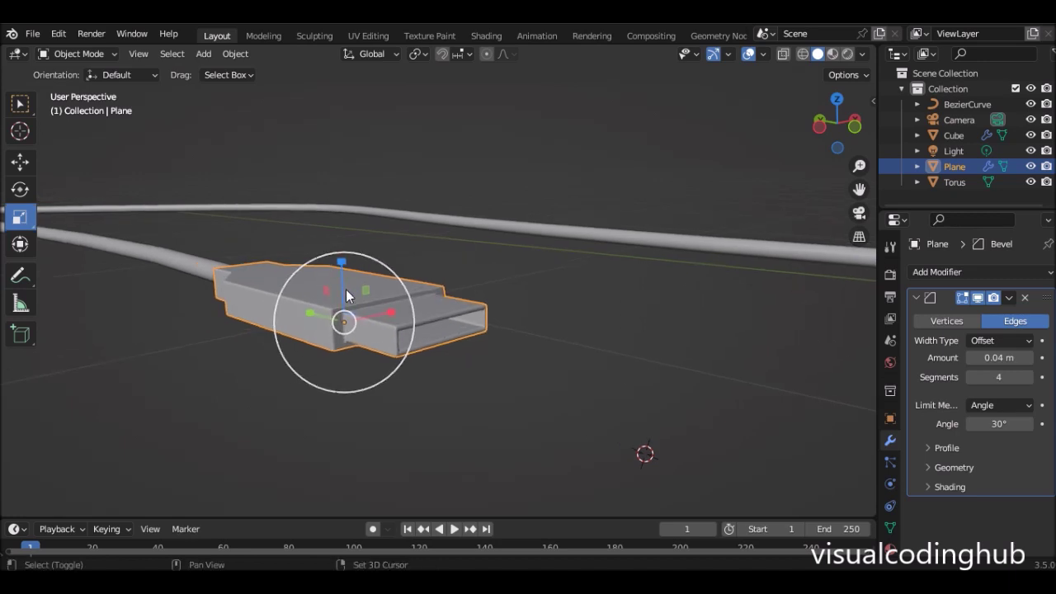
Shade the connector smooth and apply its object transform.
{"action": "right_click", "coordinate": [329, 271]}
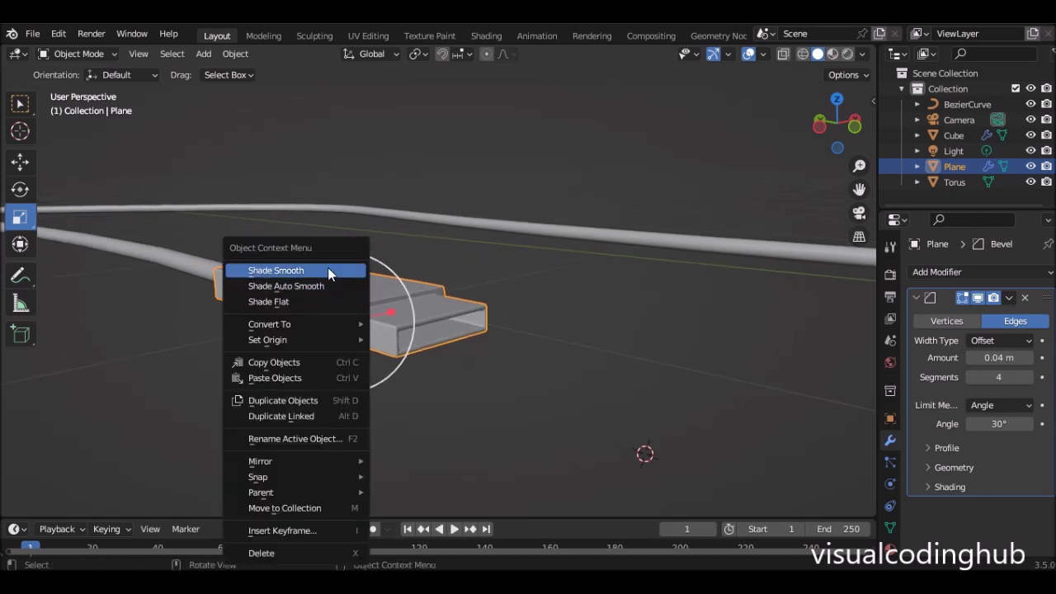
{"action": "left_click", "coordinate": [328, 271]}
{"action": "middle_click_drag", "start_coordinate": [401, 292], "coordinate": [345, 276]}
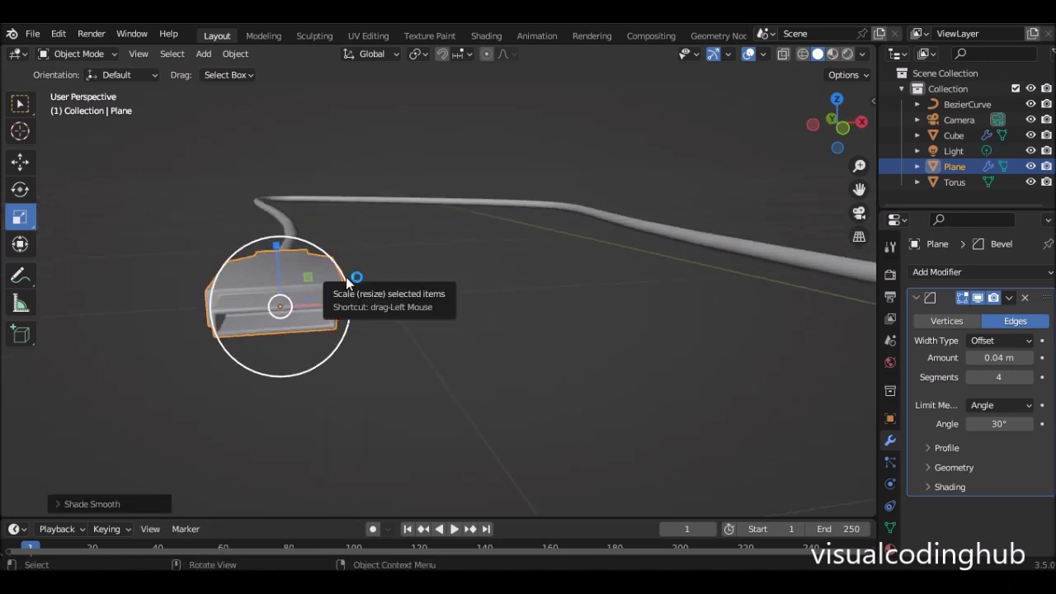
{"action": "key", "text": "ctrl+a"}
{"action": "left_click", "coordinate": [304, 285]}
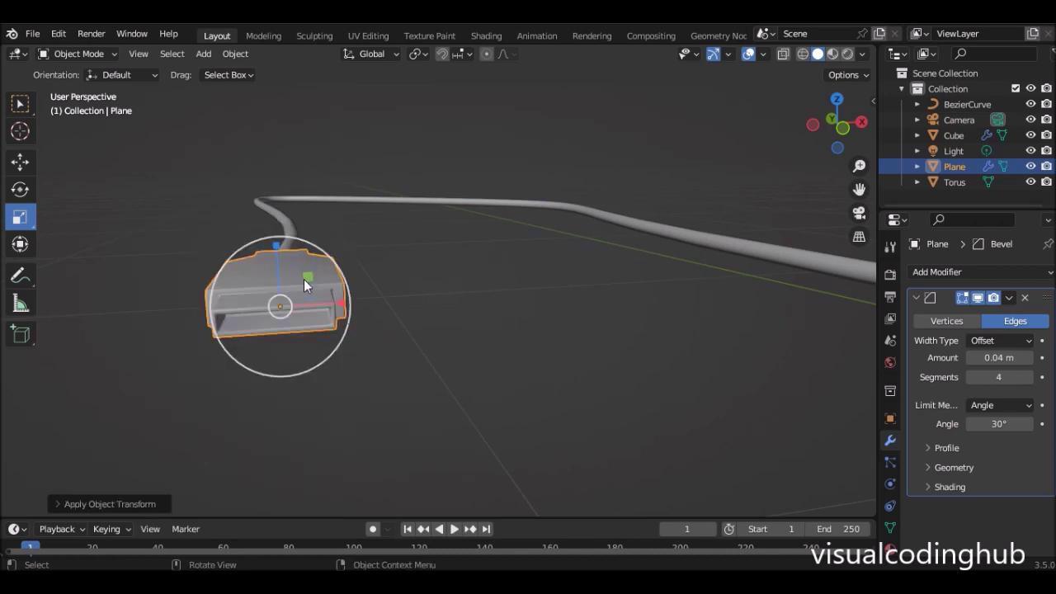
{"action": "middle_click_drag", "start_coordinate": [359, 276], "coordinate": [495, 243]}
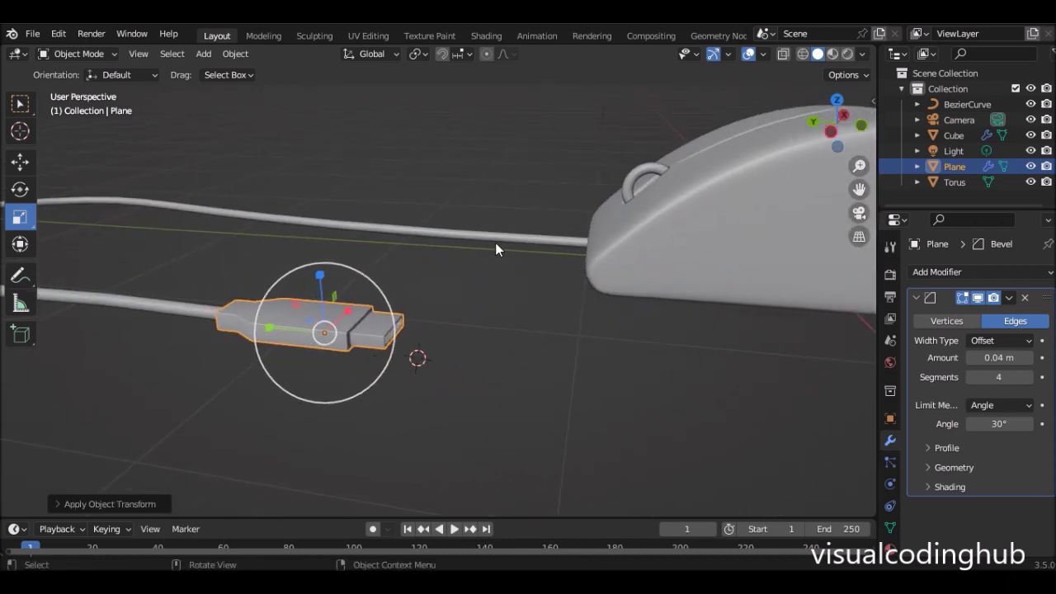
Select the torus scroll wheel on the mouse and apply its object transform.
{"action": "left_click", "coordinate": [670, 224]}
{"action": "left_click", "coordinate": [650, 166]}
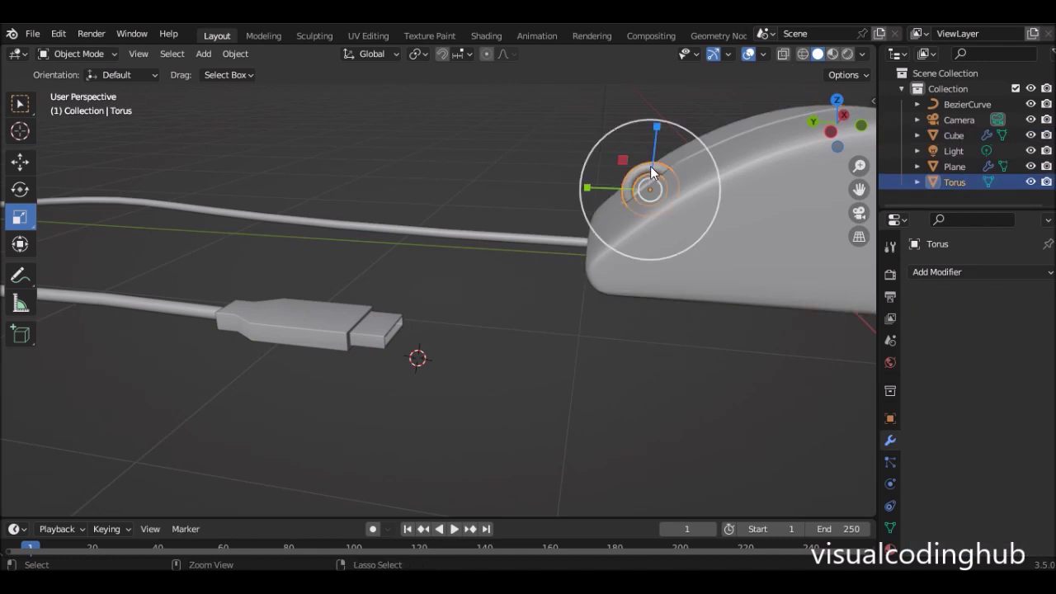
{"action": "key", "text": "ctrl+a"}
{"action": "left_click", "coordinate": [650, 168]}
{"action": "scroll", "coordinate": [614, 226], "scroll_direction": "down", "scroll_amount": 4}
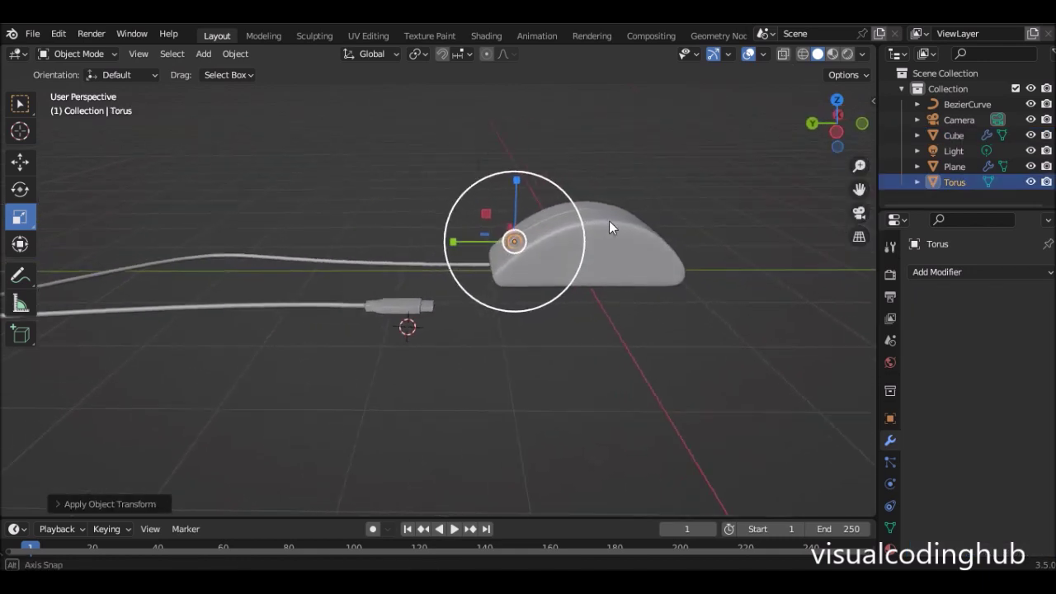
{"action": "middle_click_drag", "start_coordinate": [613, 226], "coordinate": [500, 283]}
Parent the connector, cable and scroll wheel to the mouse body using Object (Keep Transform).
{"action": "left_click", "coordinate": [396, 308]}
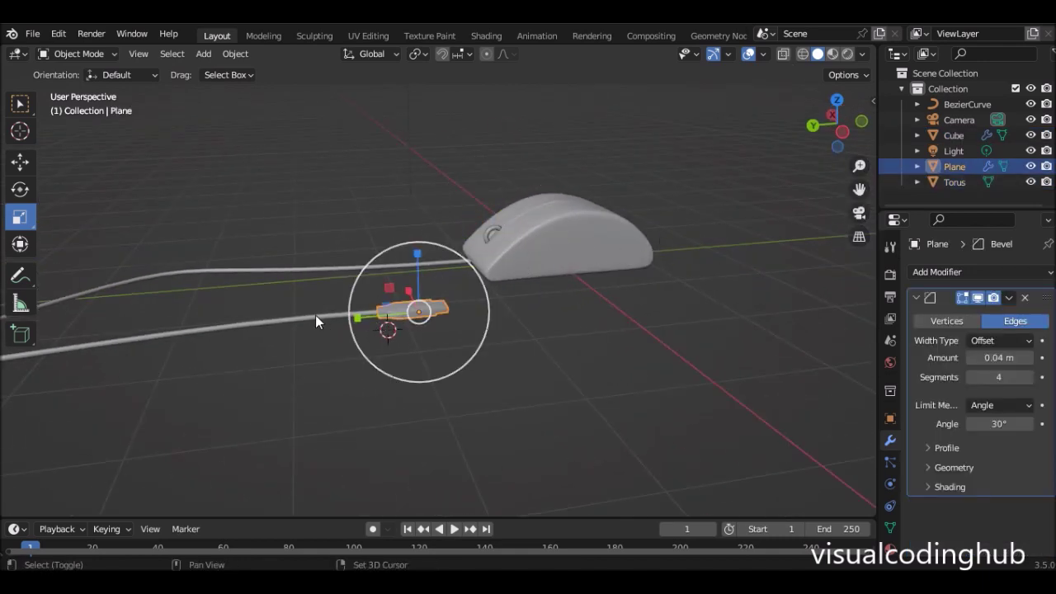
{"action": "left_click", "coordinate": [315, 320], "text": "shift"}
{"action": "left_click", "coordinate": [492, 235], "text": "shift"}
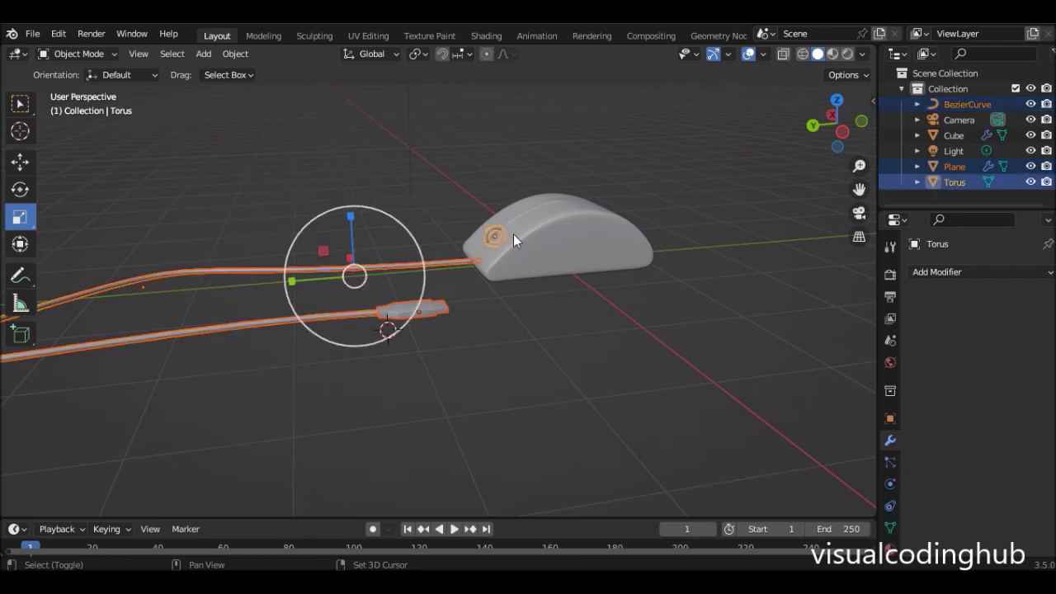
{"action": "left_click", "coordinate": [534, 239], "text": "shift"}
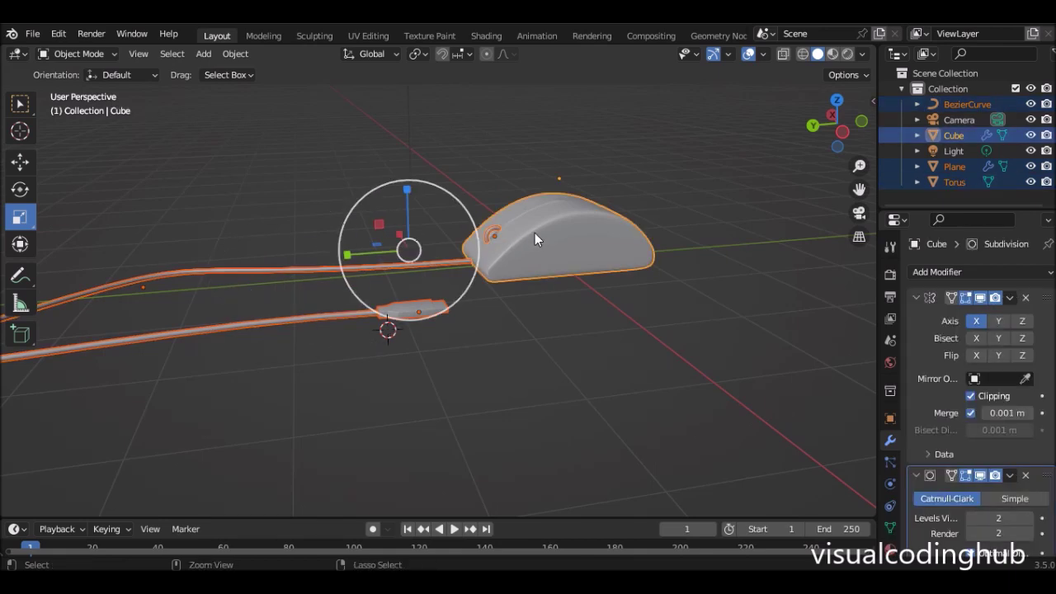
{"action": "key", "text": "ctrl+p"}
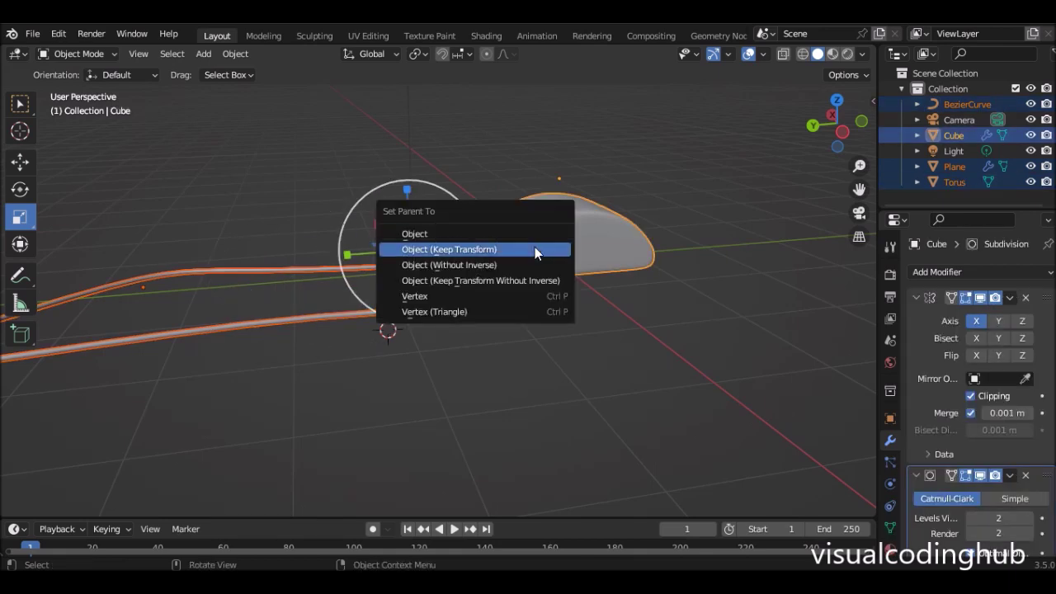
{"action": "left_click", "coordinate": [535, 249]}
{"action": "middle_click_drag", "start_coordinate": [559, 285], "coordinate": [499, 246]}
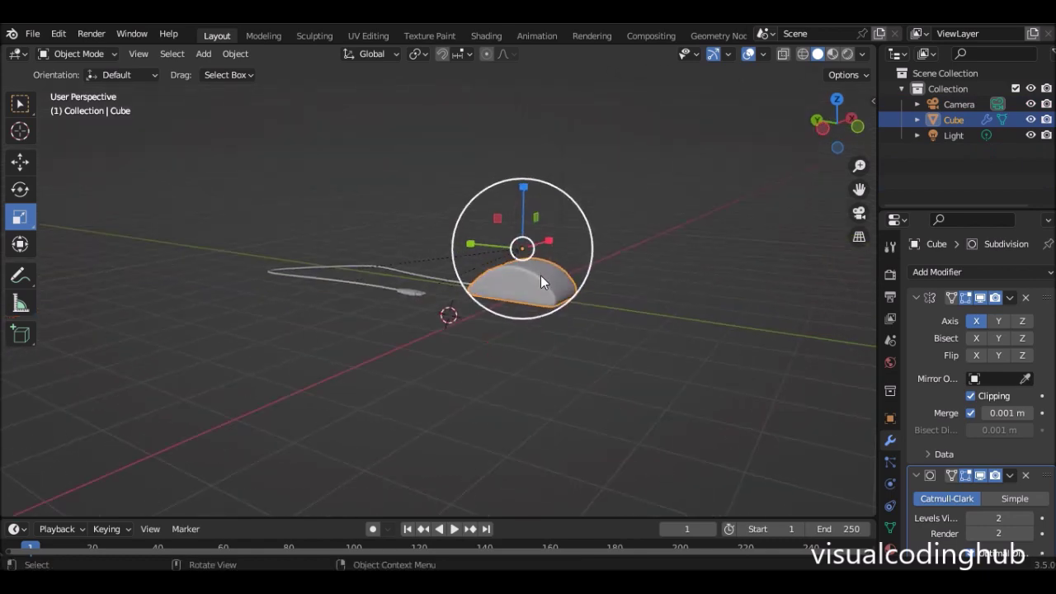
Move the mouse body together with its parented cable, connector and scroll wheel.
{"action": "key", "text": "g"}
{"action": "left_click", "coordinate": [545, 262]}
{"action": "middle_click_drag", "start_coordinate": [548, 260], "coordinate": [631, 263]}
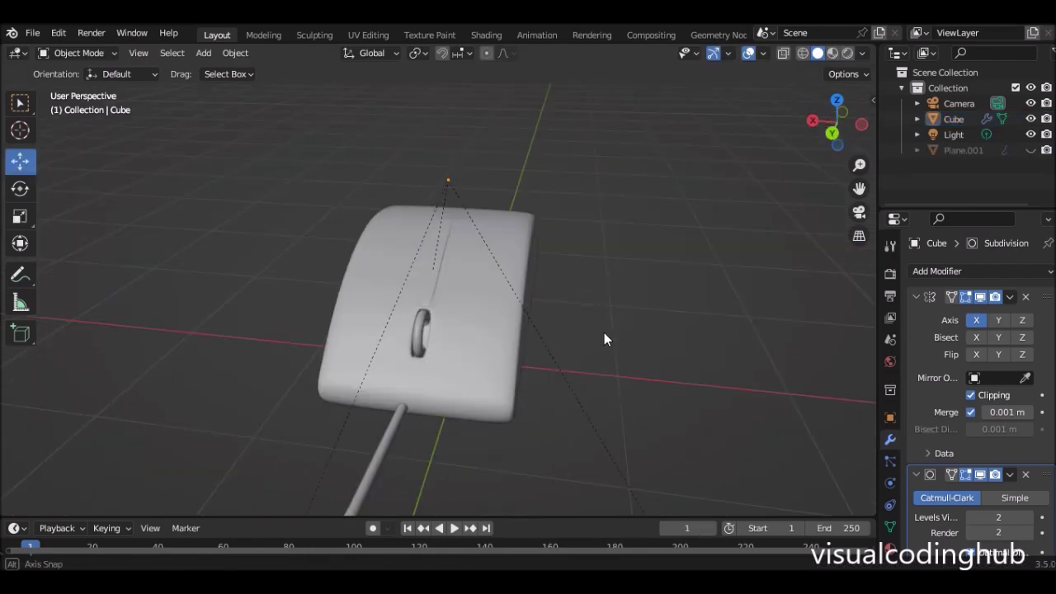
Extrude the three narrow centre-strip faces from the scroll wheel down to the mouse's front bottom edge inward by about 0.04 m to form a groove.
{"action": "middle_click_drag", "start_coordinate": [604, 333], "coordinate": [484, 316]}
{"action": "left_click", "coordinate": [463, 328]}
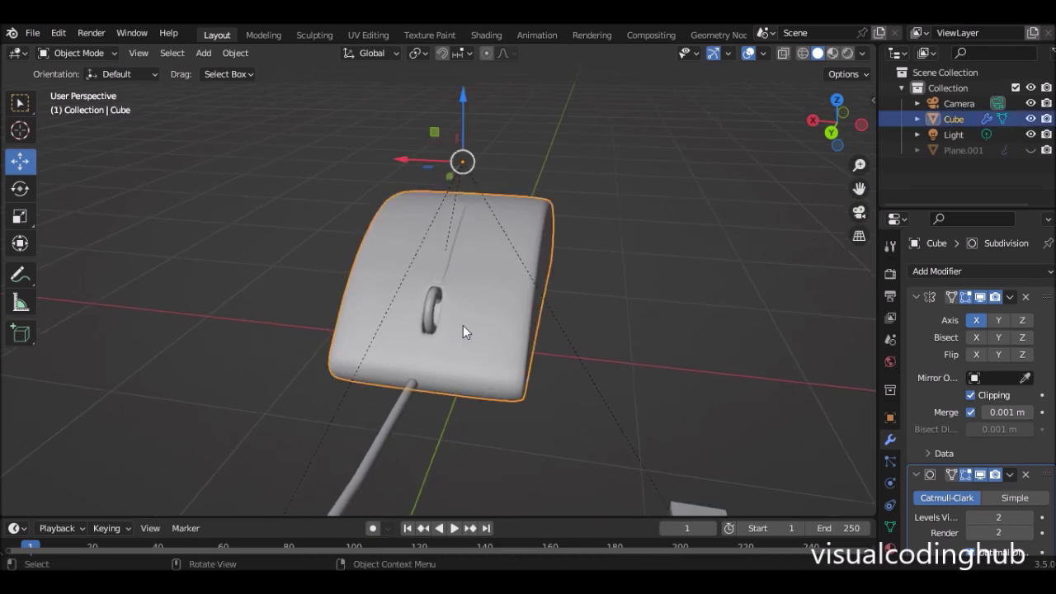
{"action": "key", "text": "Tab"}
{"action": "scroll", "coordinate": [445, 346], "scroll_direction": "up", "scroll_amount": 2}
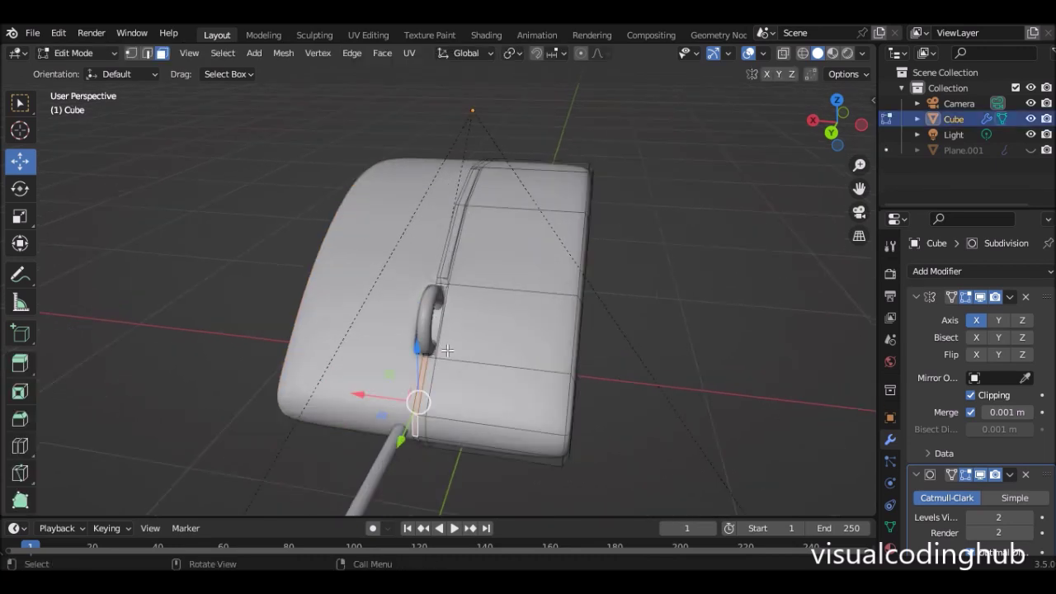
{"action": "left_click", "coordinate": [460, 343]}
{"action": "scroll", "coordinate": [464, 326], "scroll_direction": "up", "scroll_amount": 5}
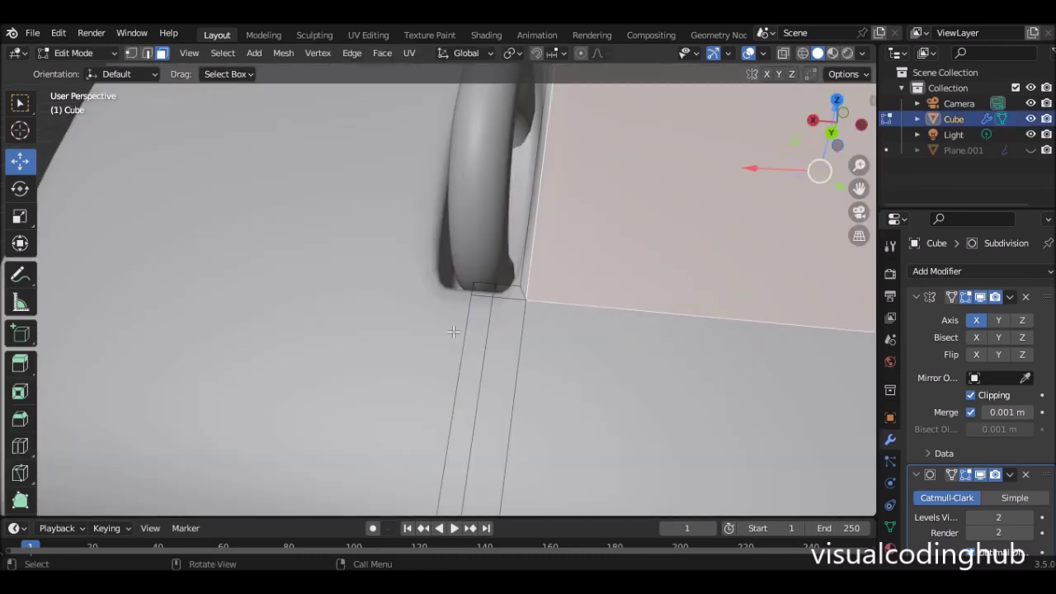
{"action": "scroll", "coordinate": [455, 330], "scroll_direction": "down", "scroll_amount": 5}
{"action": "left_click", "coordinate": [452, 325]}
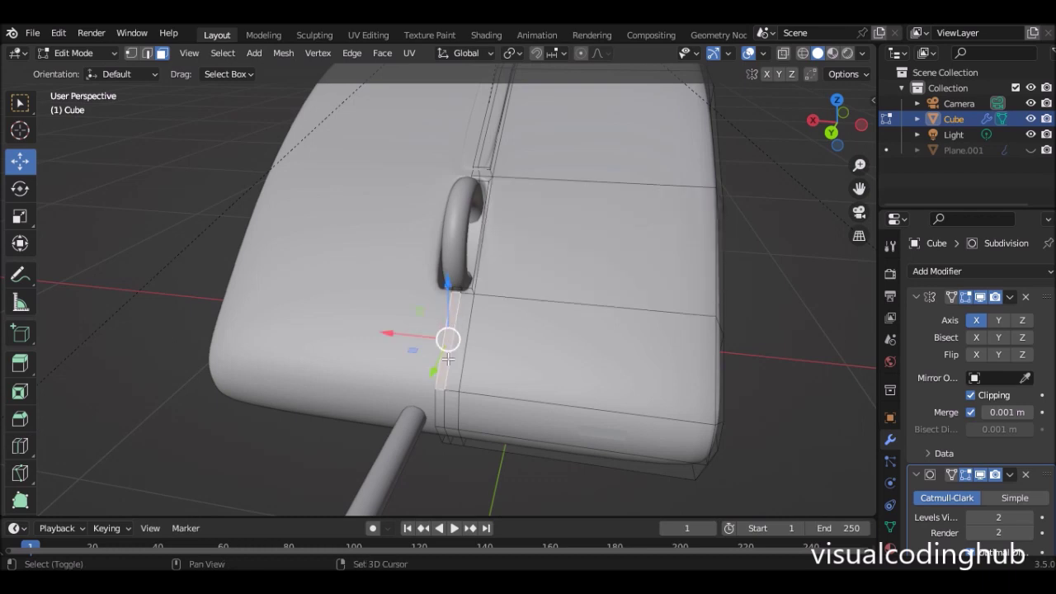
{"action": "left_click", "coordinate": [441, 401], "text": "shift"}
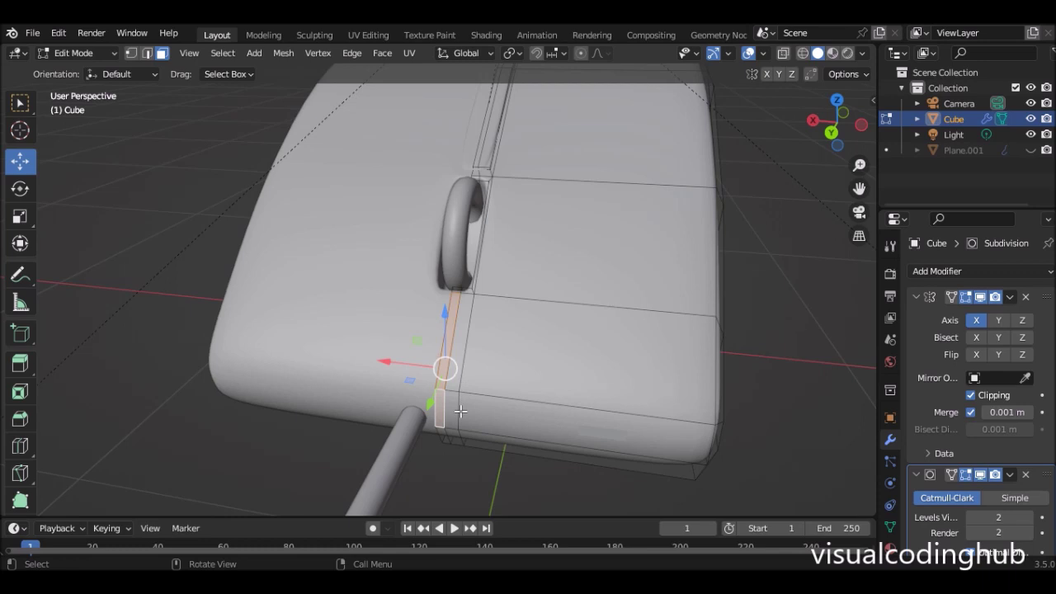
{"action": "middle_click_drag", "start_coordinate": [470, 407], "coordinate": [472, 387]}
{"action": "middle_click_drag", "start_coordinate": [478, 292], "coordinate": [478, 311]}
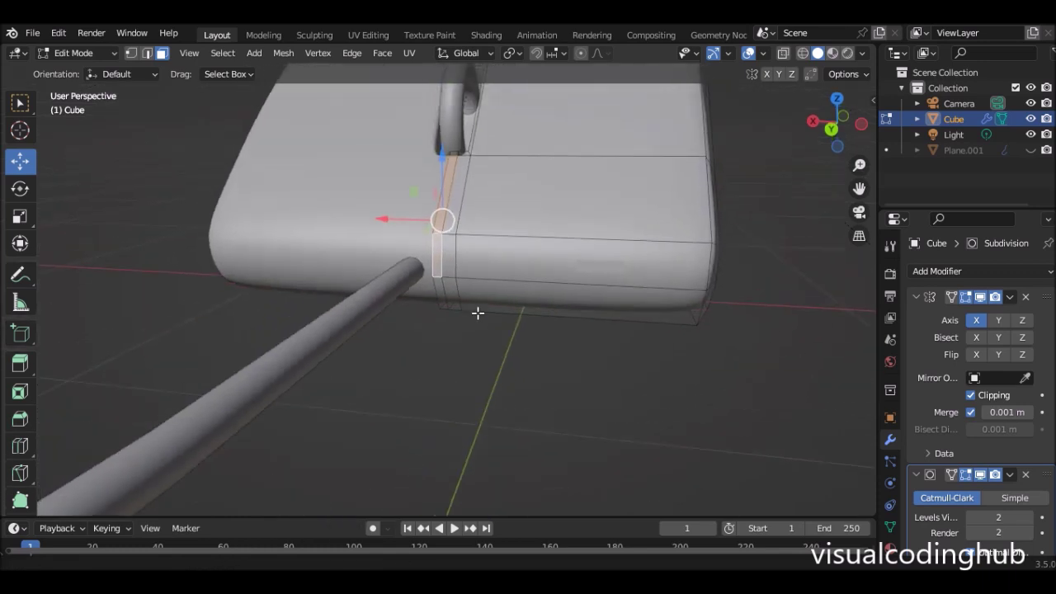
{"action": "left_click", "coordinate": [437, 285], "text": "shift"}
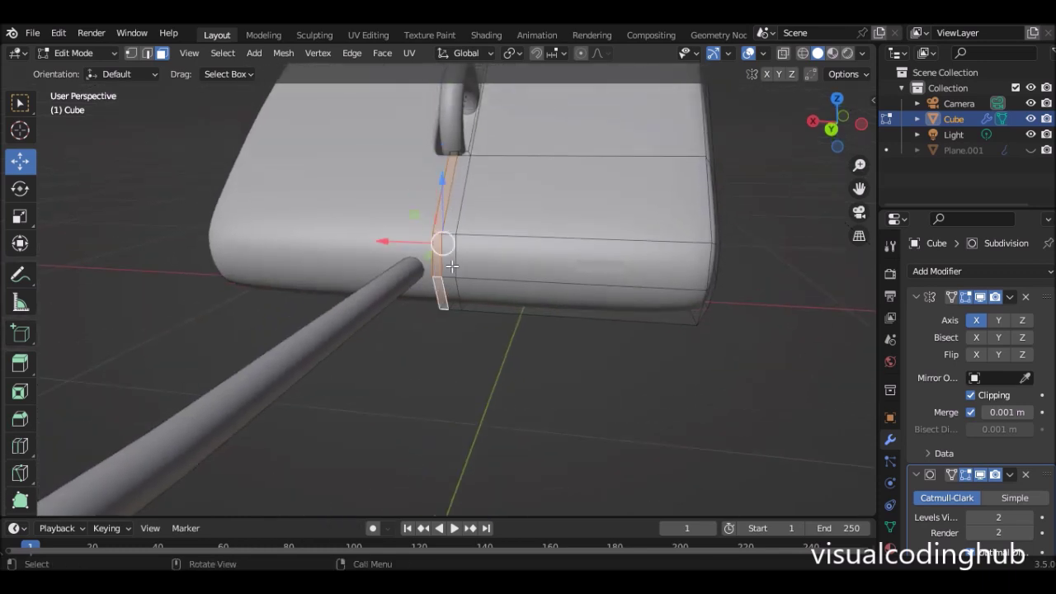
{"action": "key", "text": "e"}
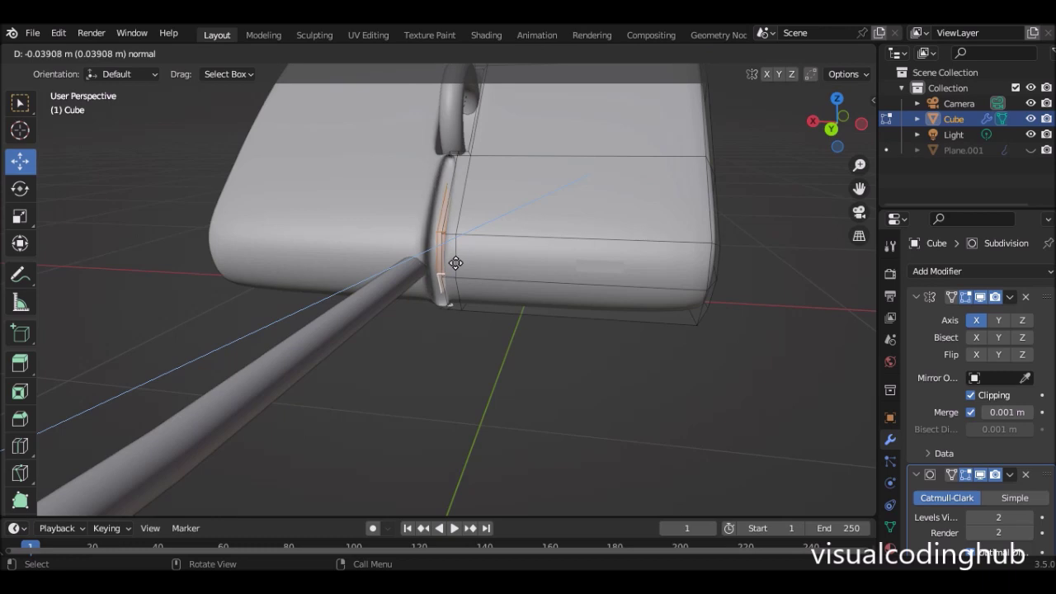
{"action": "left_click", "coordinate": [456, 263]}
{"action": "key", "text": "Tab"}
{"action": "mouse_move", "coordinate": [461, 261]}
{"action": "middle_mouse_down"}
{"action": "mouse_move", "coordinate": [476, 256]}
{"action": "mouse_move", "coordinate": [510, 287]}
{"action": "mouse_move", "coordinate": [473, 290]}
{"action": "mouse_move", "coordinate": [500, 297]}
{"action": "mouse_move", "coordinate": [460, 270]}
{"action": "middle_mouse_up"}
{"action": "scroll", "coordinate": [495, 306], "scroll_direction": "down", "scroll_amount": 5}
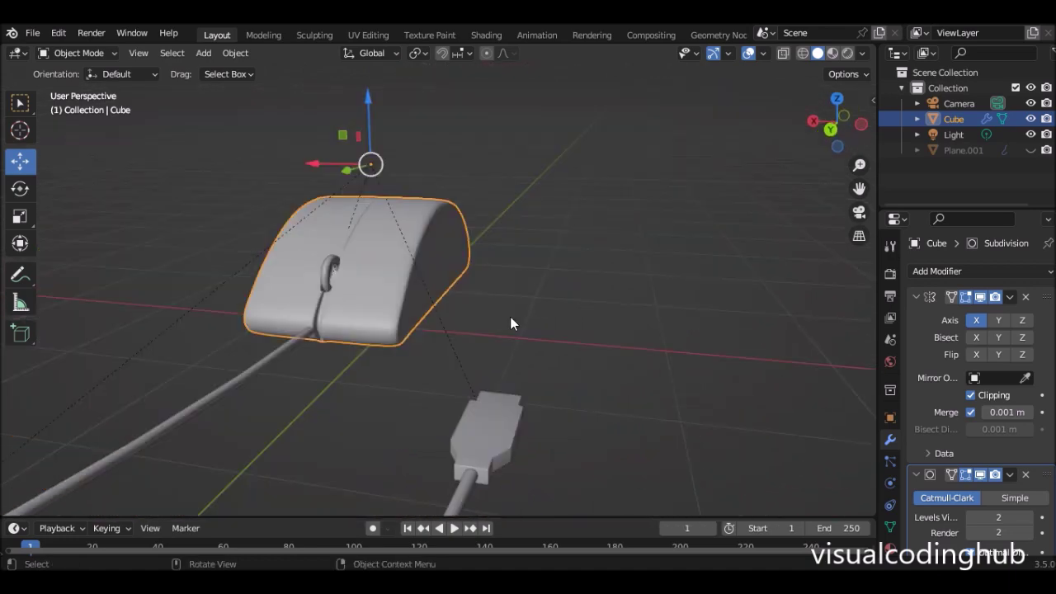
{"action": "mouse_move", "coordinate": [510, 321]}
{"action": "middle_mouse_down"}
{"action": "mouse_move", "coordinate": [500, 316]}
{"action": "mouse_move", "coordinate": [535, 322]}
{"action": "mouse_move", "coordinate": [469, 333]}
{"action": "mouse_move", "coordinate": [467, 314]}
{"action": "mouse_move", "coordinate": [404, 306]}
{"action": "mouse_move", "coordinate": [480, 320]}
{"action": "mouse_move", "coordinate": [518, 311]}
{"action": "middle_mouse_up"}
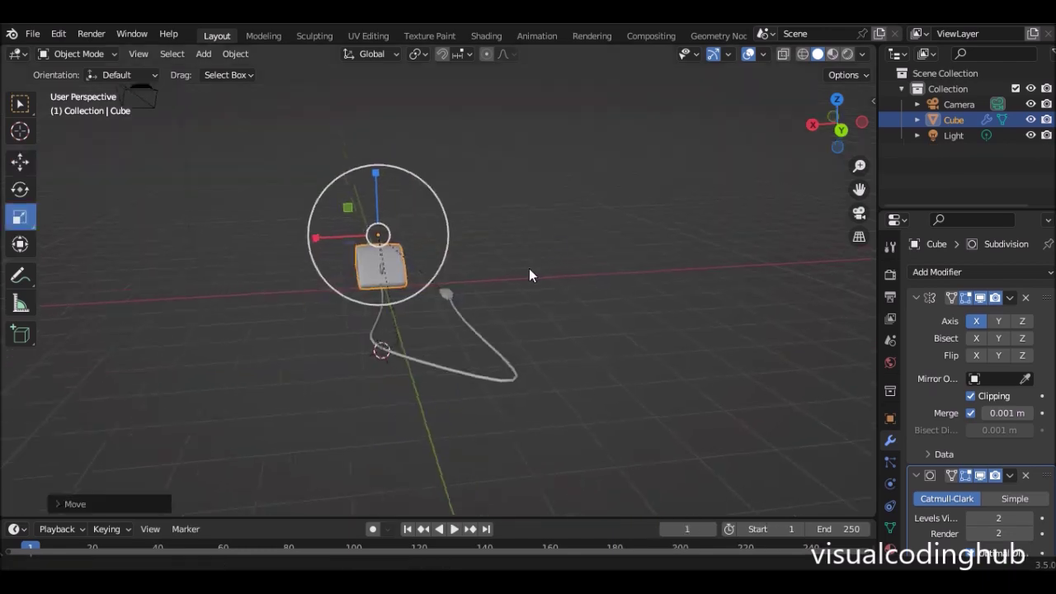
Add a new mesh plane to the scene.
{"action": "middle_click_drag", "start_coordinate": [529, 268], "coordinate": [588, 324]}
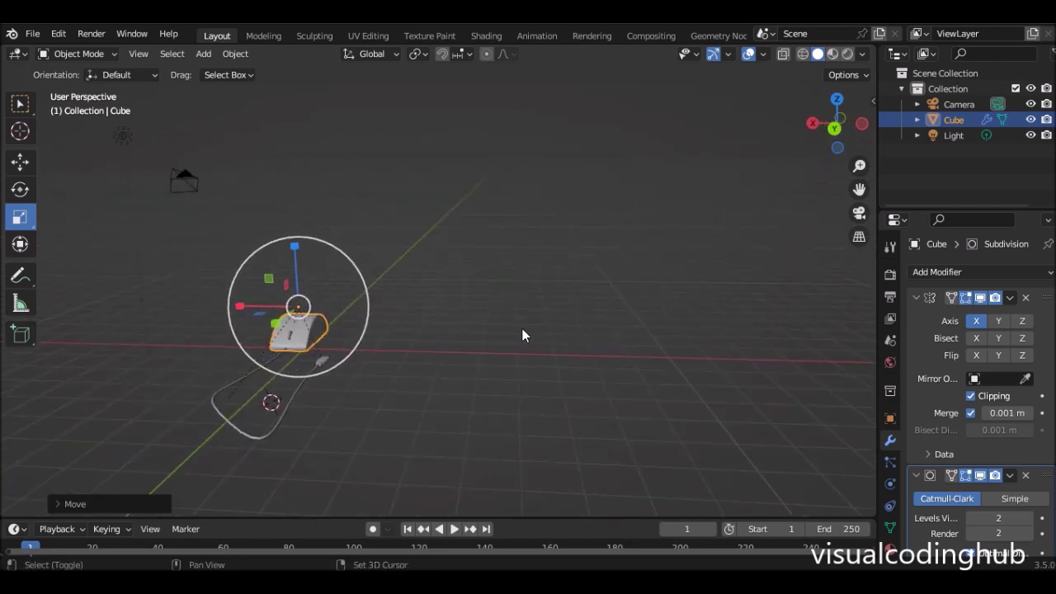
{"action": "key", "text": "shift+a"}
{"action": "mouse_move", "coordinate": [484, 256]}
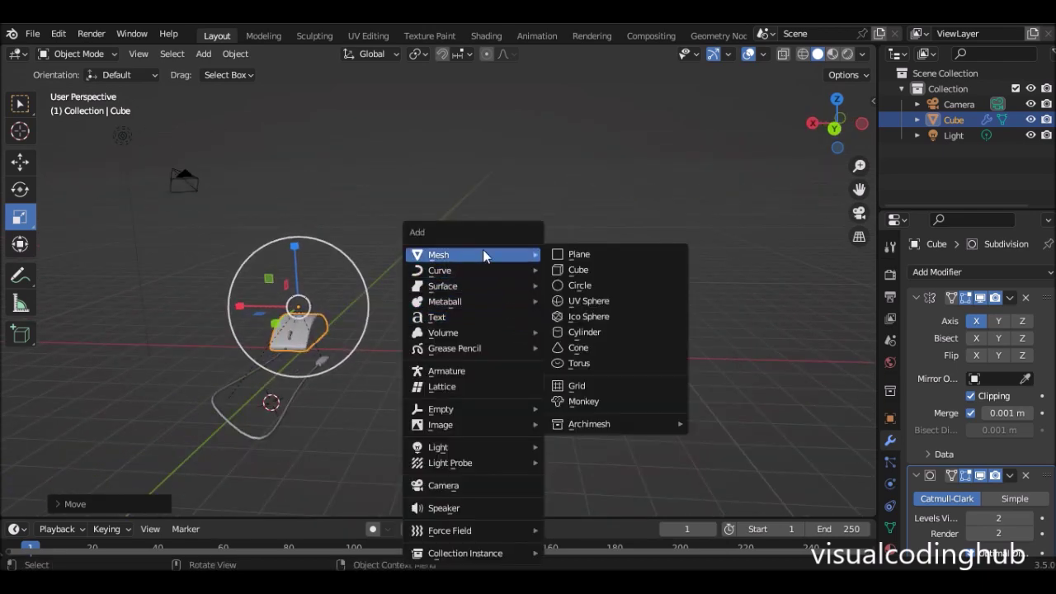
{"action": "left_click", "coordinate": [589, 255]}
{"action": "scroll", "coordinate": [255, 279], "scroll_direction": "down", "scroll_amount": 5}
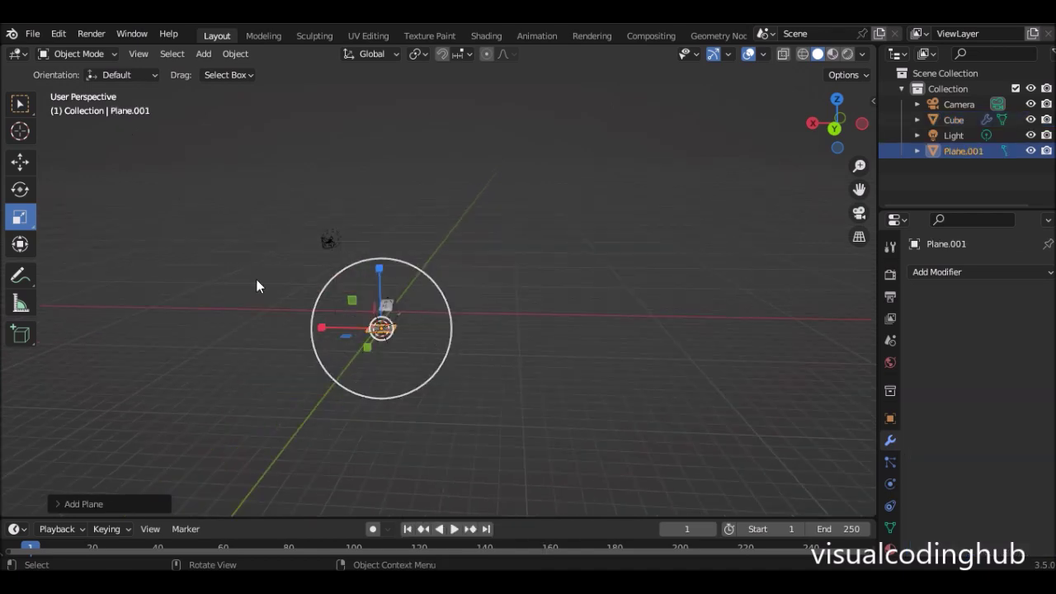
Move the new plane along X away from the mouse and adjust its position and height along the other axes.
{"action": "left_click", "coordinate": [13, 165]}
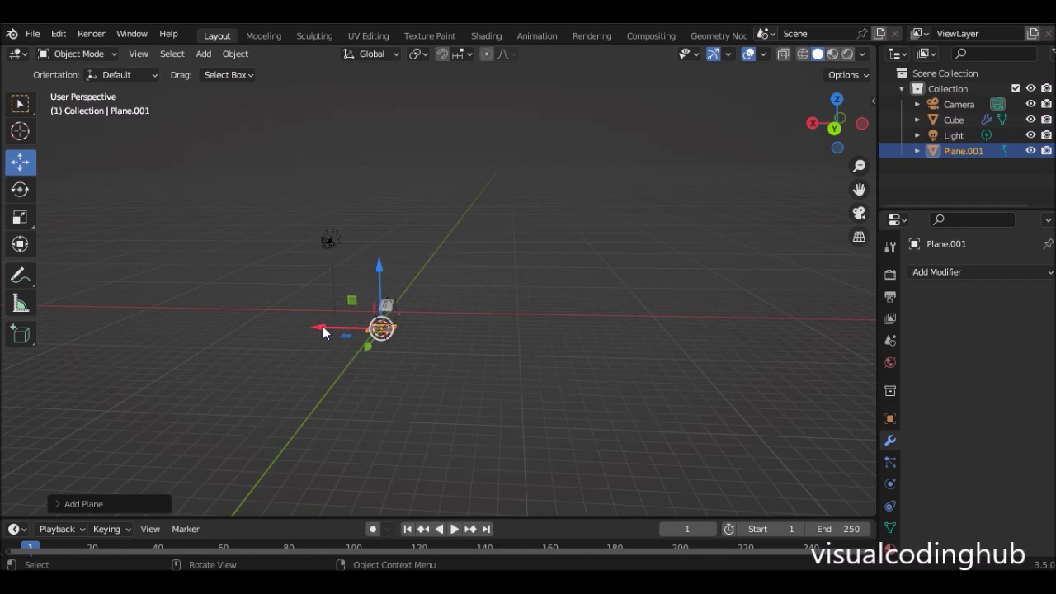
{"action": "left_click_drag", "start_coordinate": [322, 326], "coordinate": [440, 328]}
{"action": "middle_click_drag", "start_coordinate": [440, 327], "coordinate": [333, 321]}
{"action": "left_click_drag", "start_coordinate": [425, 293], "coordinate": [426, 263]}
{"action": "left_click_drag", "start_coordinate": [384, 315], "coordinate": [403, 326]}
{"action": "middle_click_drag", "start_coordinate": [403, 330], "coordinate": [514, 239]}
{"action": "left_click_drag", "start_coordinate": [528, 206], "coordinate": [518, 240]}
Scale the plane into a long, narrow rectangle stretched along X.
{"action": "left_click", "coordinate": [20, 217]}
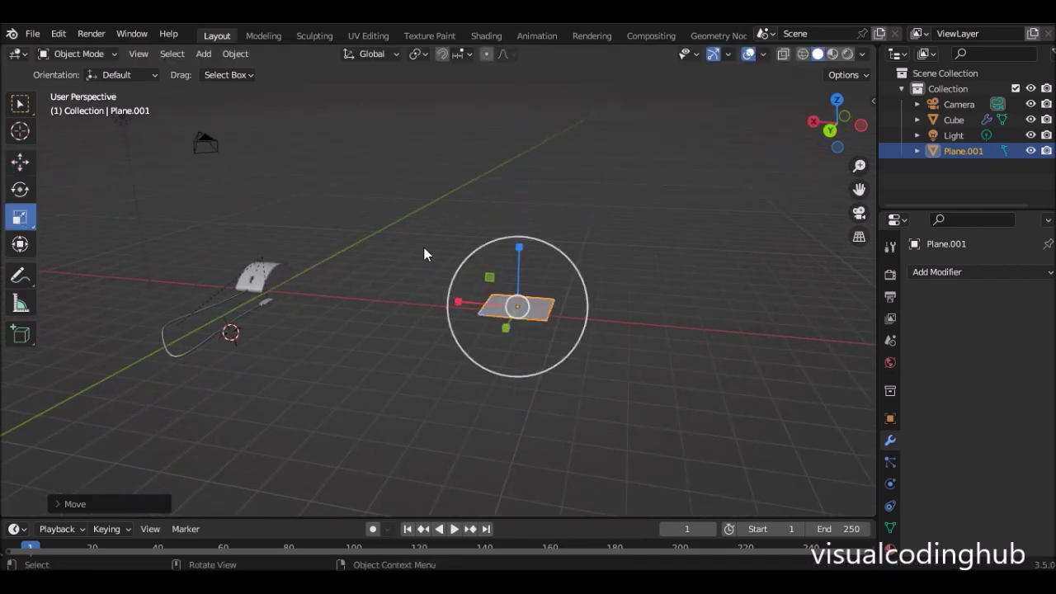
{"action": "left_click_drag", "start_coordinate": [472, 304], "coordinate": [363, 284]}
{"action": "middle_click_drag", "start_coordinate": [363, 285], "coordinate": [416, 317]}
{"action": "left_click_drag", "start_coordinate": [443, 347], "coordinate": [489, 338]}
{"action": "middle_click_drag", "start_coordinate": [508, 305], "coordinate": [458, 306]}
Extrude the plane's face straight upward into a tall, thin upright panel.
{"action": "key", "text": "Tab"}
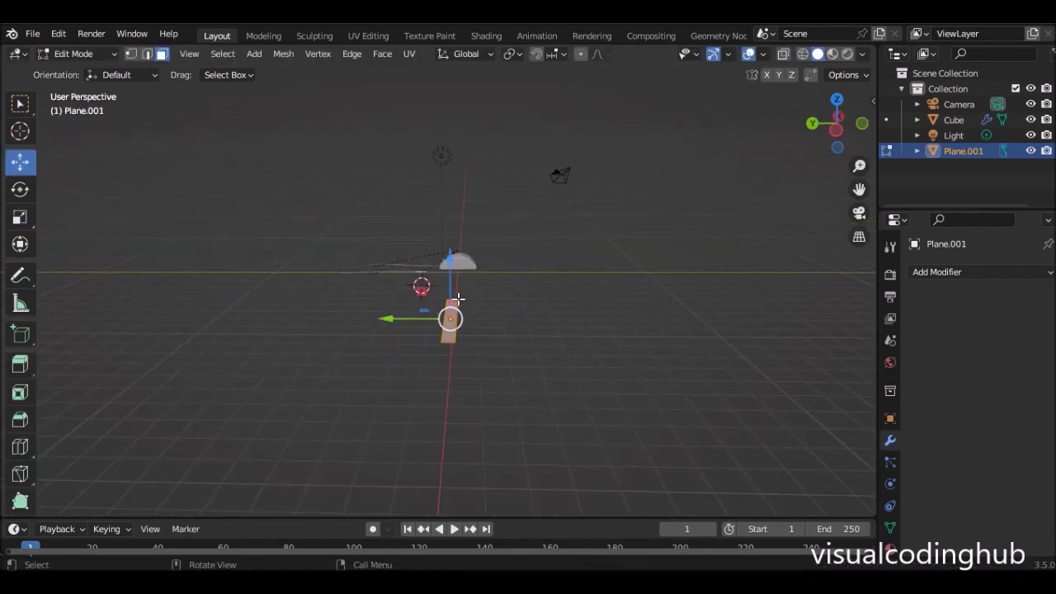
{"action": "scroll", "coordinate": [463, 300], "scroll_direction": "up", "scroll_amount": 1}
{"action": "key", "text": "e"}
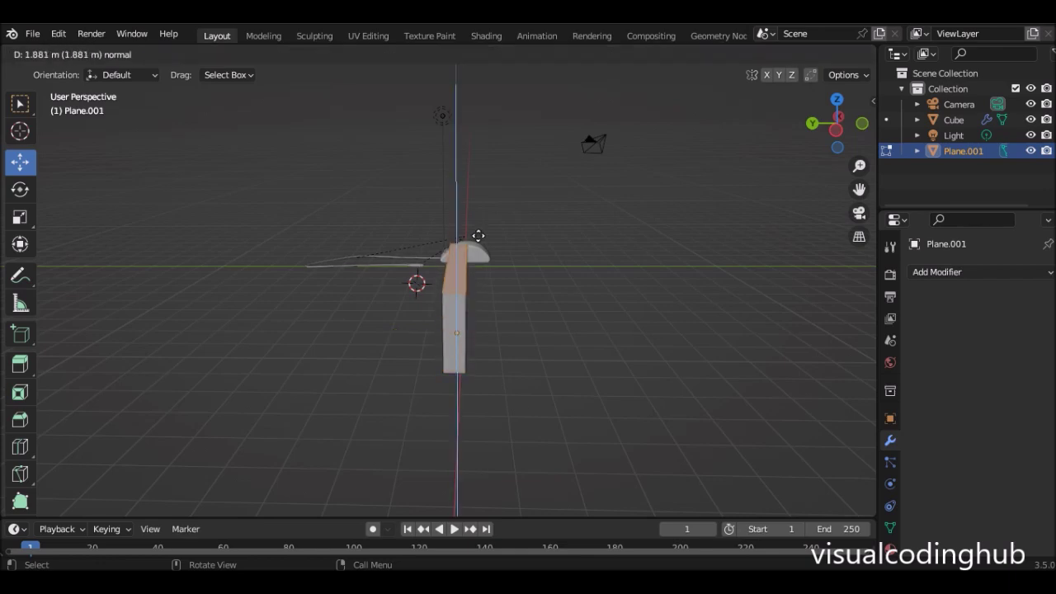
{"action": "left_click", "coordinate": [456, 192]}
Adjust the upright panel's thickness by moving its large side faces along Y.
{"action": "scroll", "coordinate": [456, 191], "scroll_direction": "up", "scroll_amount": 1}
{"action": "middle_click_drag", "start_coordinate": [457, 192], "coordinate": [543, 234]}
{"action": "left_click", "coordinate": [542, 248]}
{"action": "left_click_drag", "start_coordinate": [513, 271], "coordinate": [569, 289]}
{"action": "middle_click_drag", "start_coordinate": [569, 289], "coordinate": [551, 276]}
{"action": "left_click_drag", "start_coordinate": [504, 273], "coordinate": [483, 271]}
Extrude the panel's large back face in place, scale it to about 0.74, move it back along Y and shrink it slightly more.
{"action": "middle_click_drag", "start_coordinate": [483, 271], "coordinate": [416, 275]}
{"action": "left_click", "coordinate": [417, 275]}
{"action": "mouse_move", "coordinate": [378, 275]}
{"action": "left_mouse_down"}
{"action": "mouse_move", "coordinate": [349, 276]}
{"action": "mouse_move", "coordinate": [373, 275]}
{"action": "left_mouse_up"}
{"action": "left_click", "coordinate": [373, 275]}
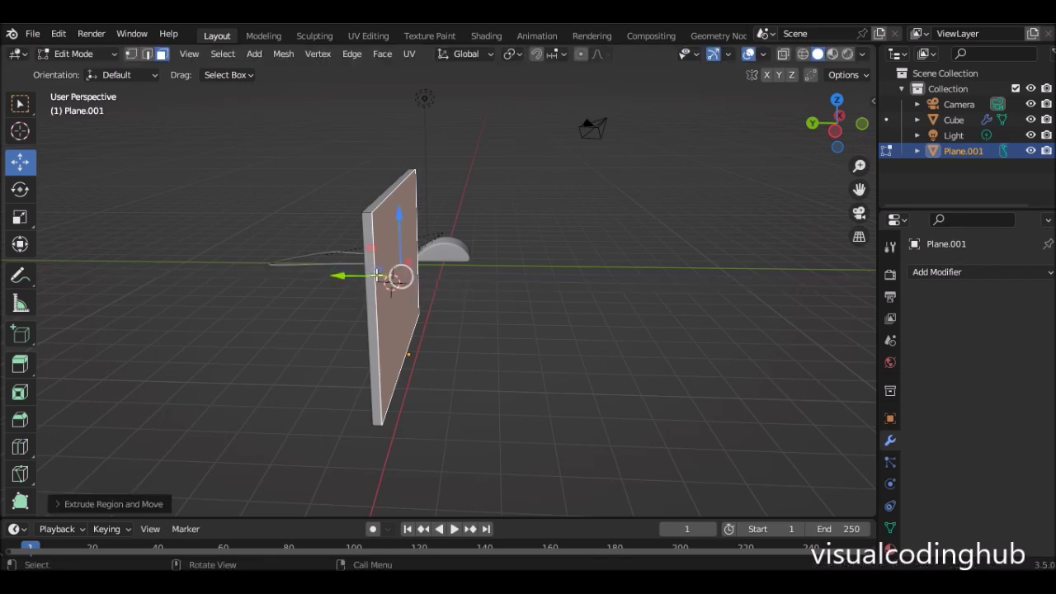
{"action": "key", "text": "s"}
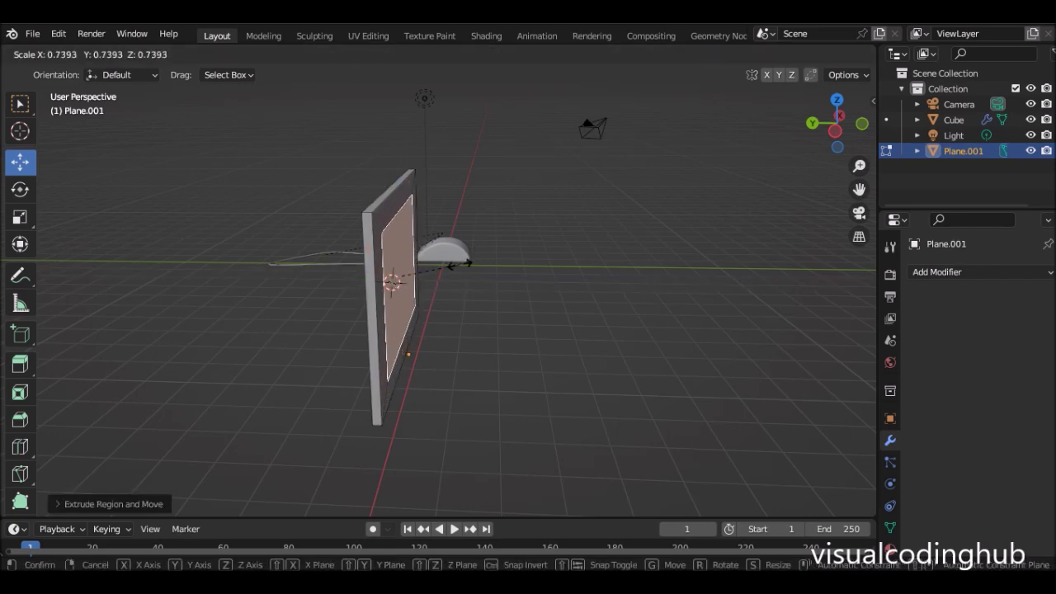
{"action": "left_click", "coordinate": [456, 265]}
{"action": "left_click_drag", "start_coordinate": [356, 276], "coordinate": [365, 279]}
{"action": "middle_click_drag", "start_coordinate": [365, 279], "coordinate": [463, 210]}
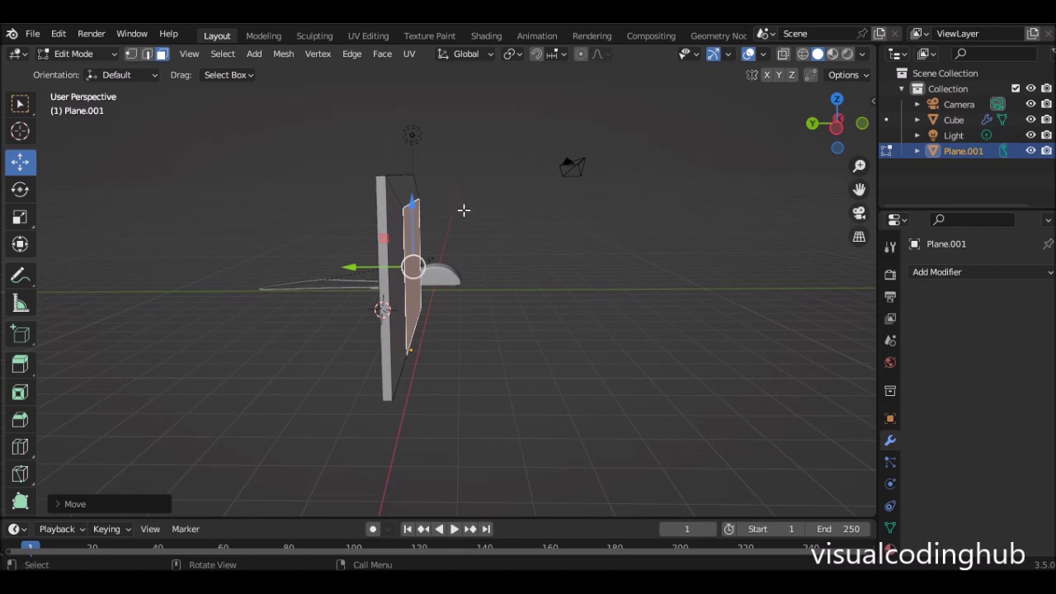
{"action": "key", "text": "s"}
{"action": "left_click", "coordinate": [461, 209]}
{"action": "key", "text": "e"}
{"action": "left_click", "coordinate": [446, 230]}
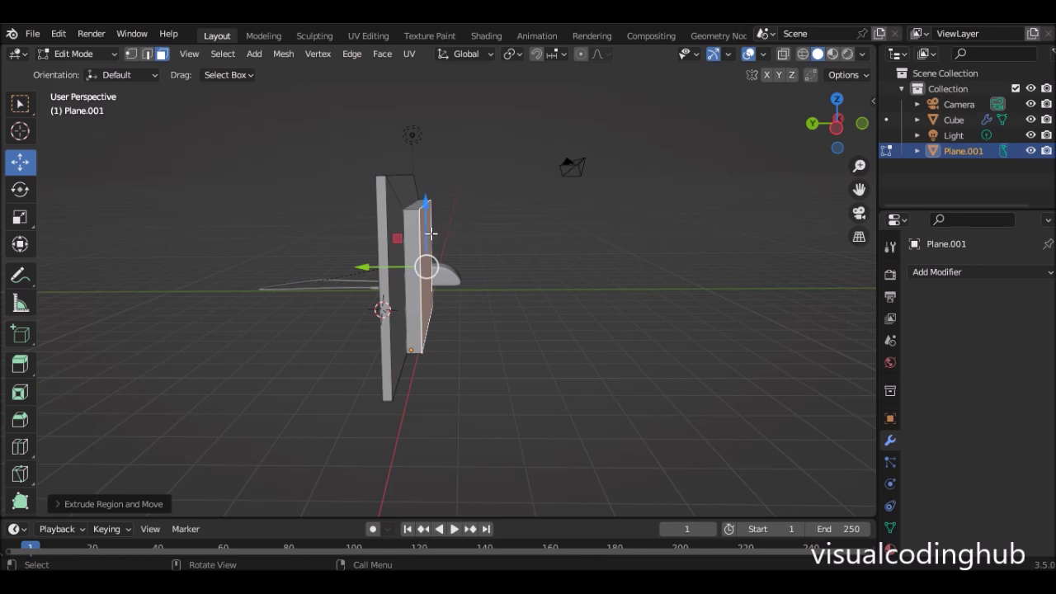
{"action": "key", "text": "ctrl+z"}
Extrude the reduced rear face outward, scale its end to about 0.86 and adjust it along Y to form a second tapered tier.
{"action": "key", "text": "e"}
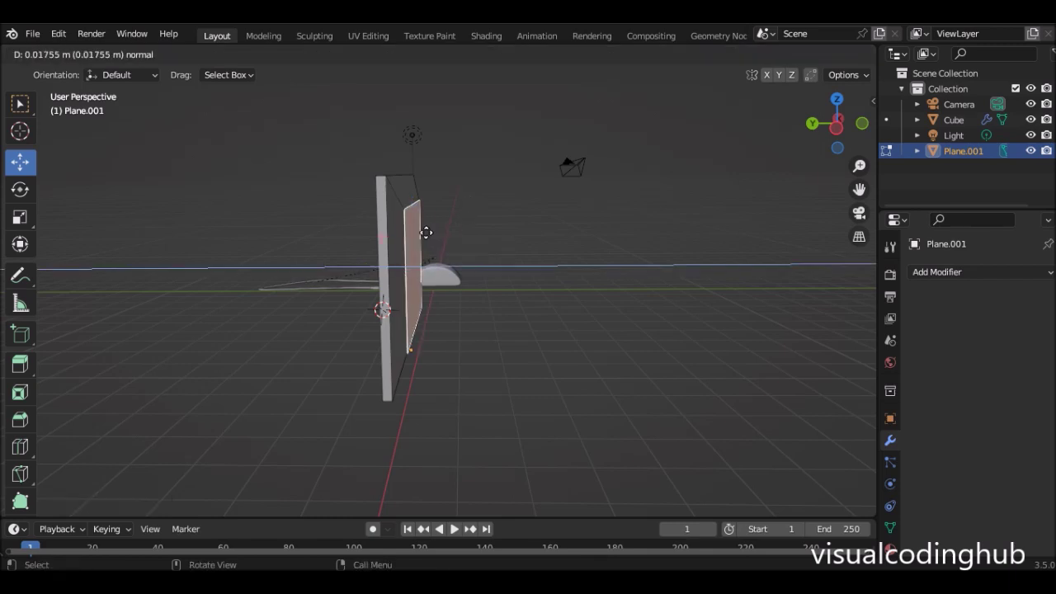
{"action": "left_click", "coordinate": [434, 233]}
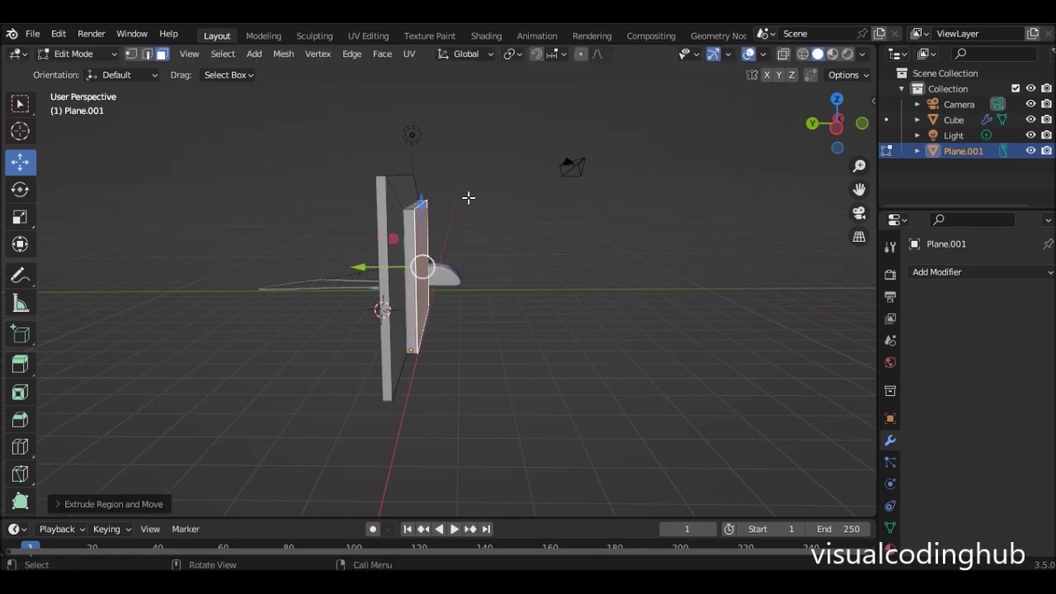
{"action": "key", "text": "s"}
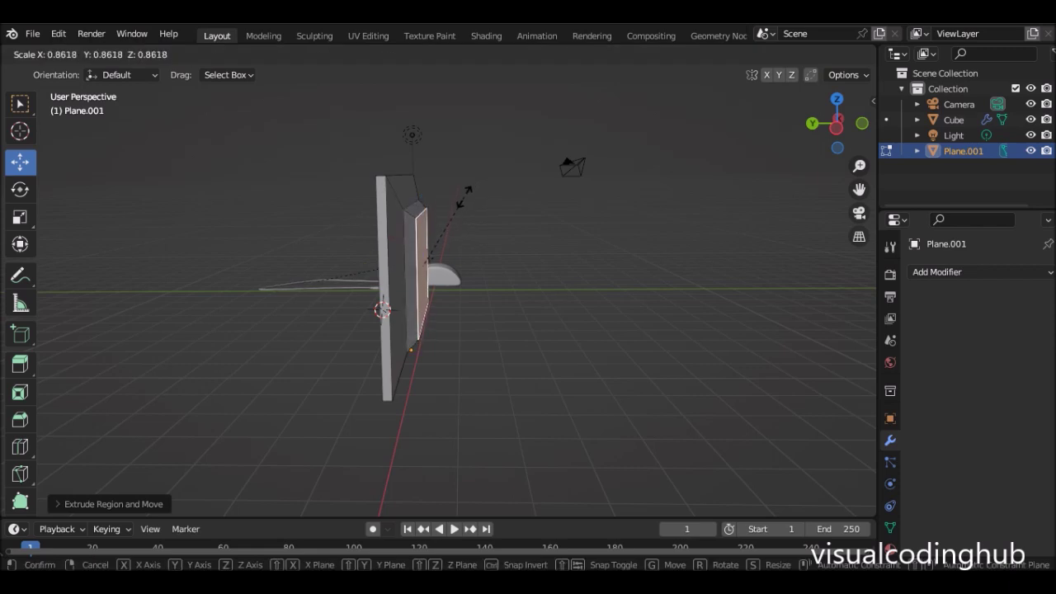
{"action": "left_click", "coordinate": [463, 201]}
{"action": "middle_click_drag", "start_coordinate": [462, 200], "coordinate": [453, 249]}
{"action": "left_click_drag", "start_coordinate": [373, 262], "coordinate": [375, 266]}
Inset the panel's front face by extruding it in place and scaling it uniformly to about 0.95, leaving a narrow bezel.
{"action": "middle_click_drag", "start_coordinate": [376, 266], "coordinate": [486, 256]}
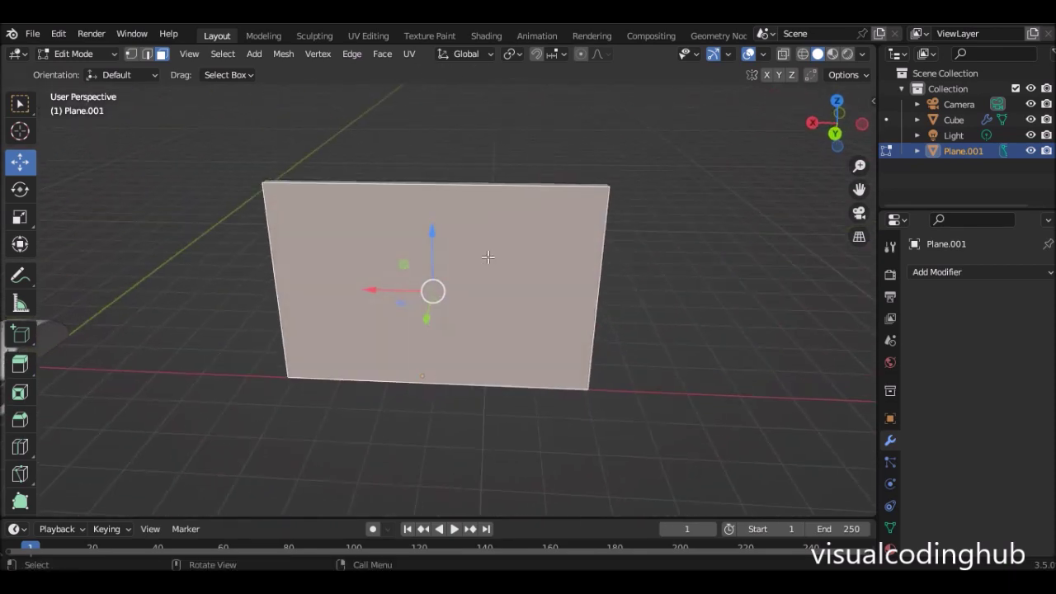
{"action": "key", "text": "e"}
{"action": "right_click", "coordinate": [487, 257]}
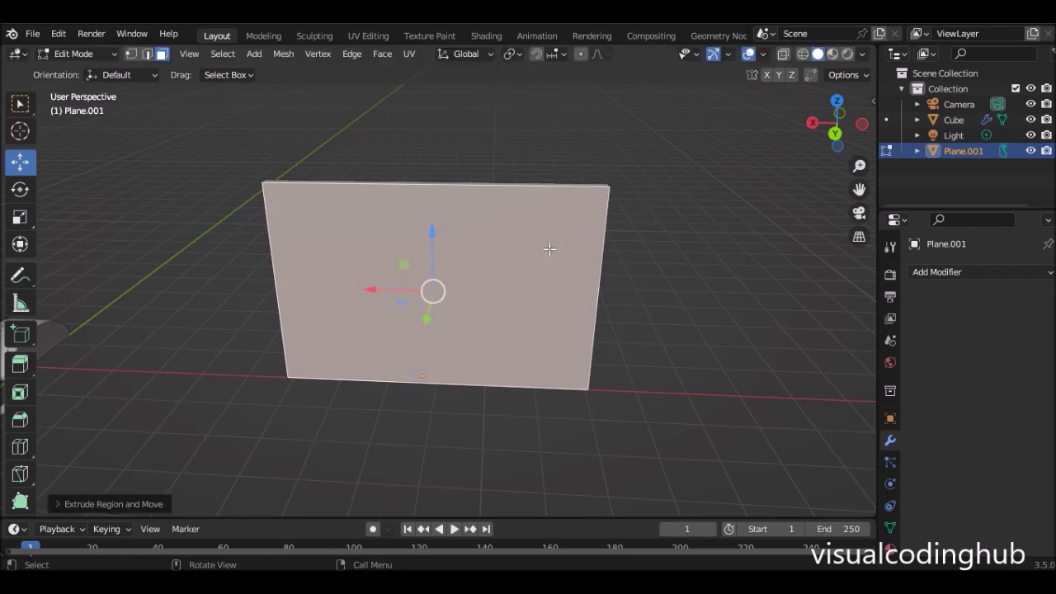
{"action": "key", "text": "s"}
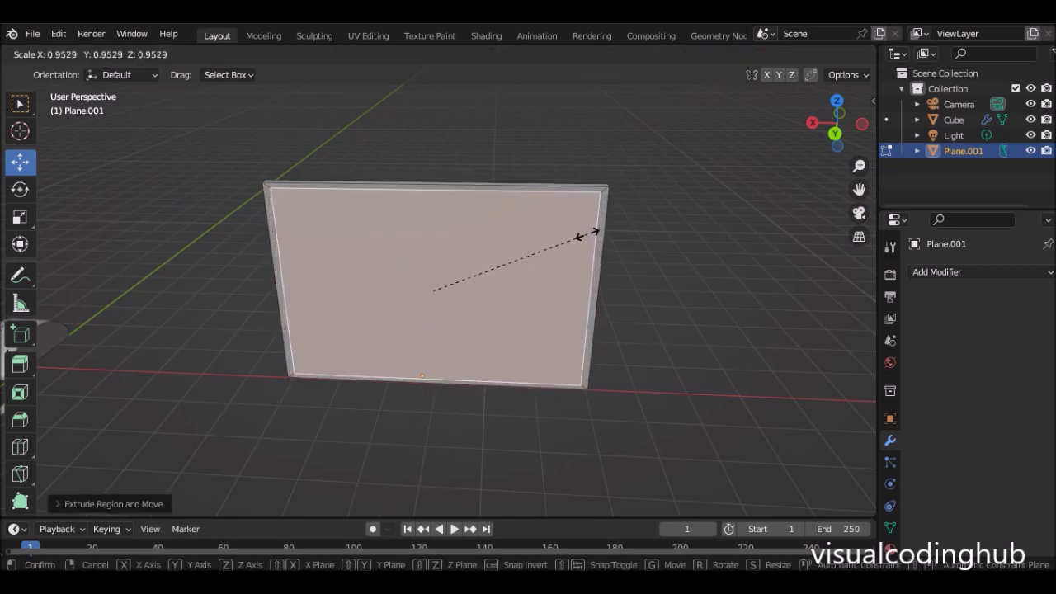
{"action": "left_click", "coordinate": [583, 234]}
{"action": "middle_click_drag", "start_coordinate": [582, 233], "coordinate": [537, 233]}
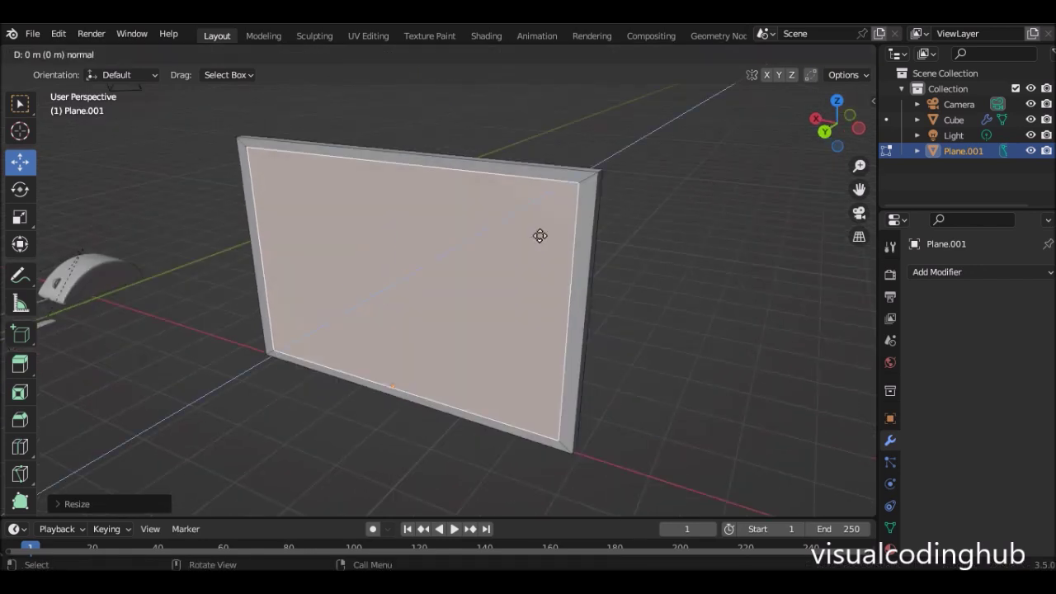
Extrude the inset front face inward along Y by about 0.05 m to recess the screen.
{"action": "right_click", "coordinate": [540, 235]}
{"action": "middle_click_drag", "start_coordinate": [540, 235], "coordinate": [316, 271]}
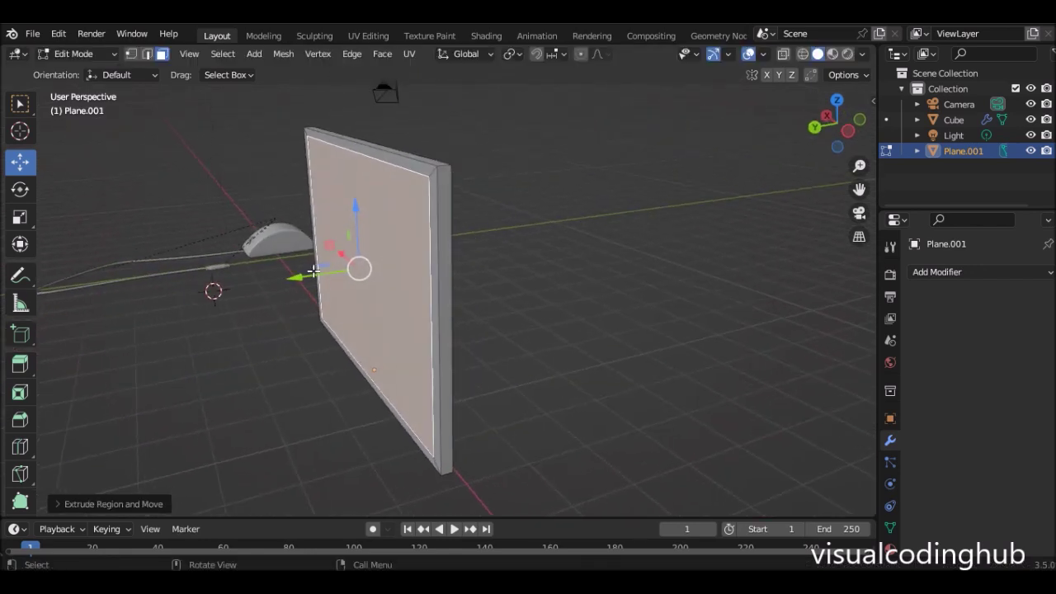
{"action": "key", "text": "e"}
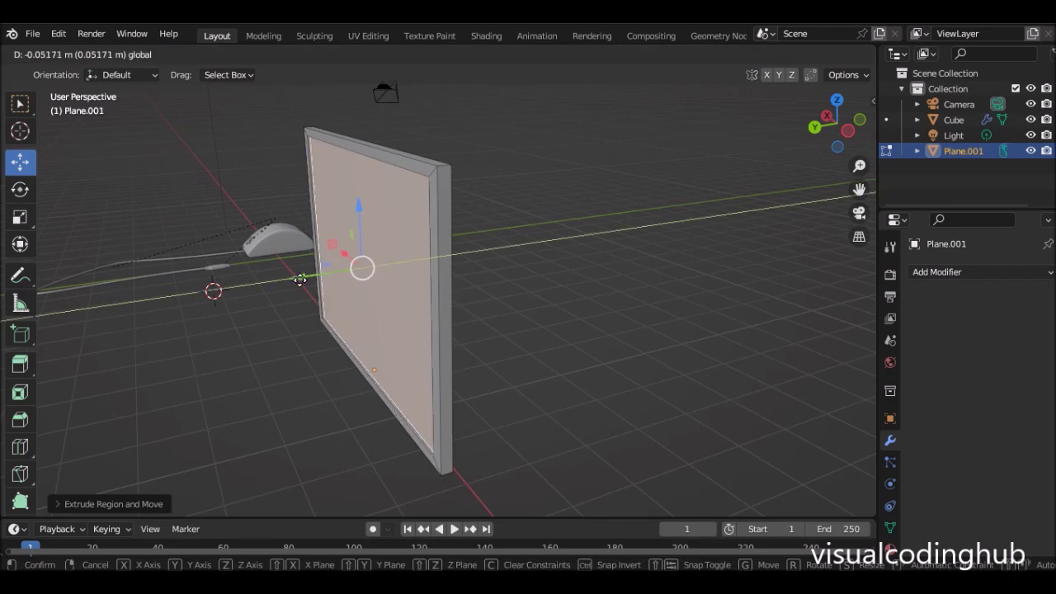
{"action": "left_click", "coordinate": [301, 279]}
{"action": "key", "text": "Tab"}
Select the lower sloped face of the monitor's rear tier and extrude it in place.
{"action": "middle_click_drag", "start_coordinate": [369, 277], "coordinate": [357, 233]}
{"action": "scroll", "coordinate": [356, 239], "scroll_direction": "up", "scroll_amount": 10}
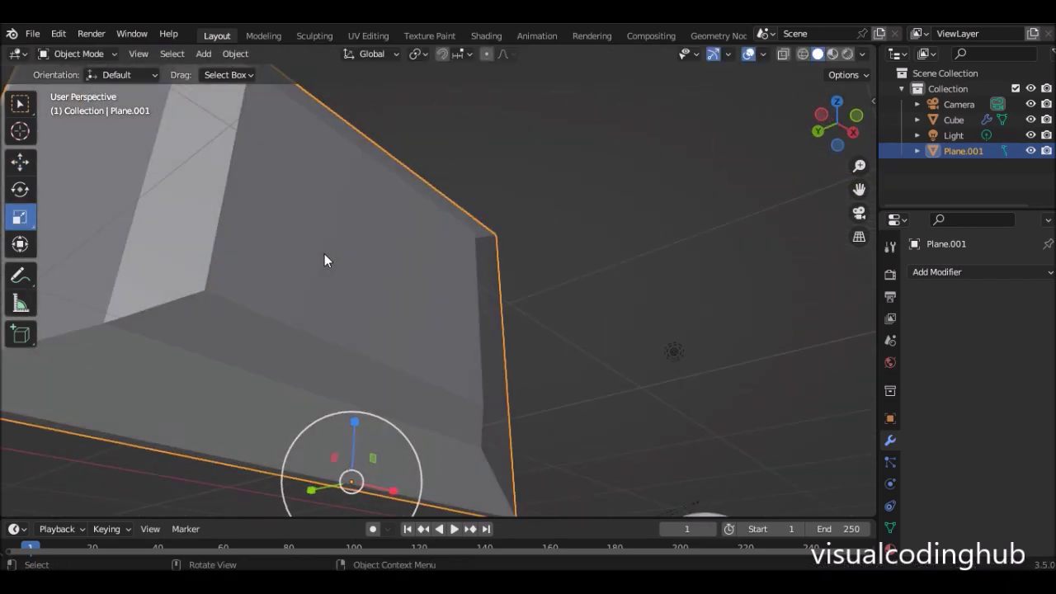
{"action": "key", "text": "Tab"}
{"action": "scroll", "coordinate": [342, 305], "scroll_direction": "down", "scroll_amount": 5}
{"action": "left_click", "coordinate": [363, 330]}
{"action": "middle_click_drag", "start_coordinate": [367, 325], "coordinate": [395, 320]}
{"action": "key", "text": "e"}
{"action": "right_click", "coordinate": [411, 323]}
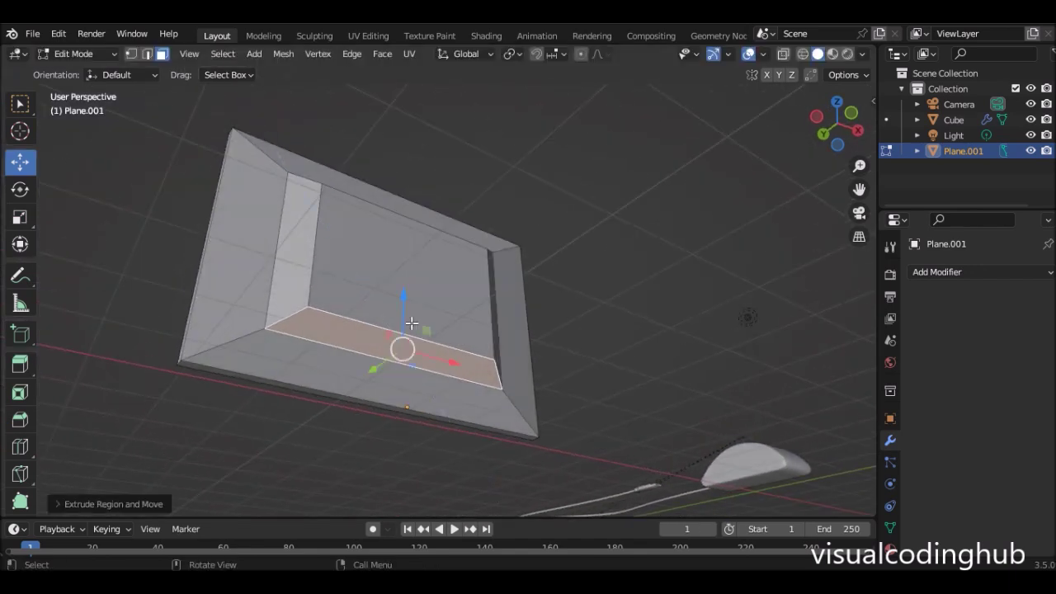
Scale the extruded lower face along X into a narrow section for the stand.
{"action": "left_click", "coordinate": [19, 217]}
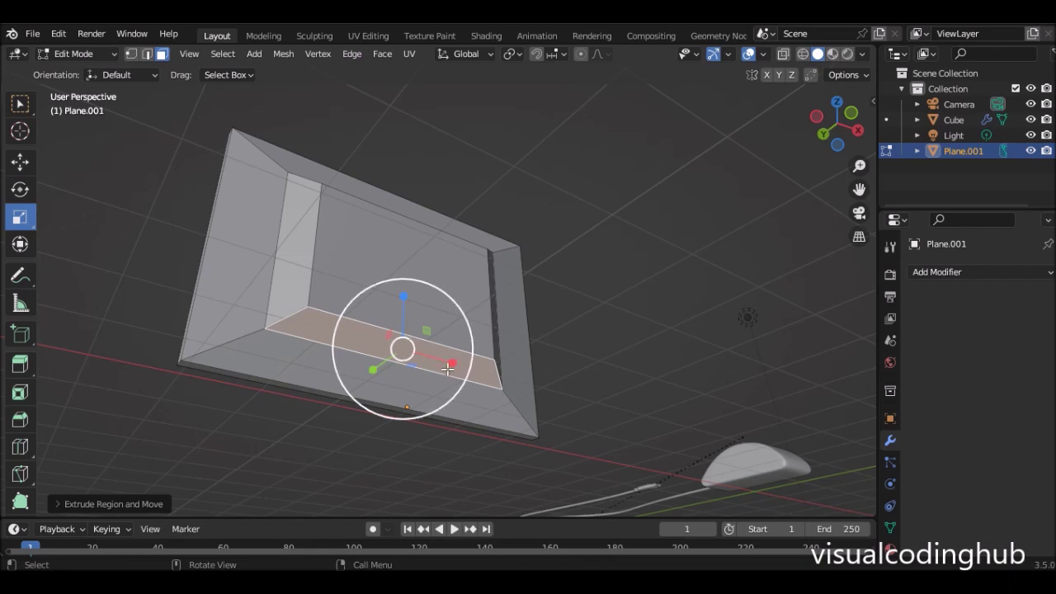
{"action": "left_click_drag", "start_coordinate": [452, 363], "coordinate": [406, 350]}
{"action": "middle_click_drag", "start_coordinate": [406, 350], "coordinate": [445, 334]}
{"action": "scroll", "coordinate": [406, 329], "scroll_direction": "up", "scroll_amount": 5}
{"action": "left_click_drag", "start_coordinate": [406, 330], "coordinate": [385, 325]}
{"action": "scroll", "coordinate": [385, 325], "scroll_direction": "down", "scroll_amount": 5}
Extrude the narrow face outward by about 1.39 m to form the monitor stand's neck.
{"action": "middle_click_drag", "start_coordinate": [385, 325], "coordinate": [438, 338]}
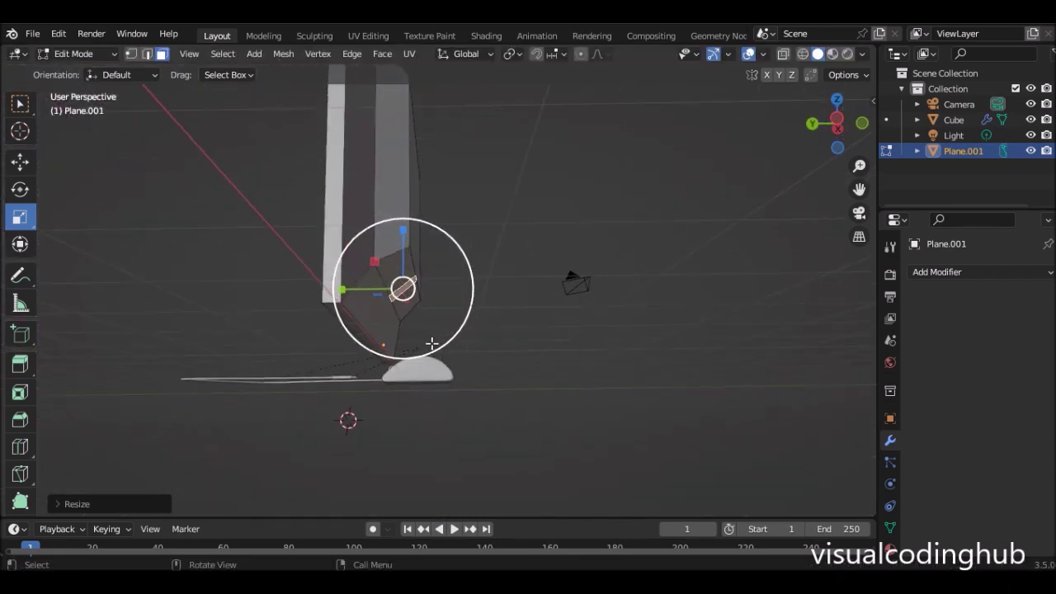
{"action": "key", "text": "e"}
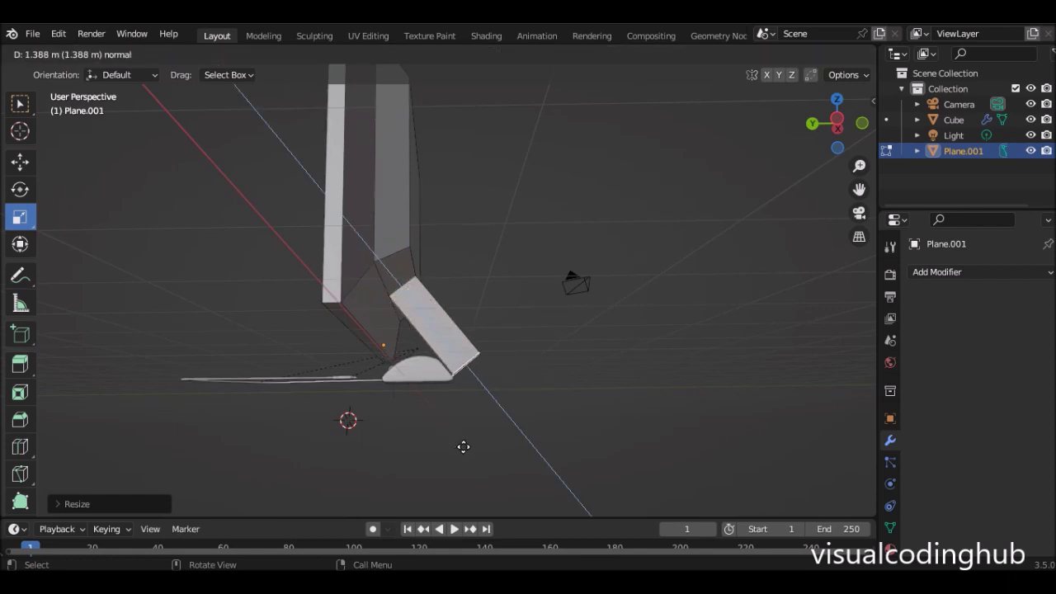
{"action": "left_click", "coordinate": [464, 446]}
Move the neck's end face forward along Y under the panel and adjust its height along Z.
{"action": "middle_click_drag", "start_coordinate": [386, 303], "coordinate": [438, 301]}
{"action": "scroll", "coordinate": [427, 287], "scroll_direction": "down", "scroll_amount": 2}
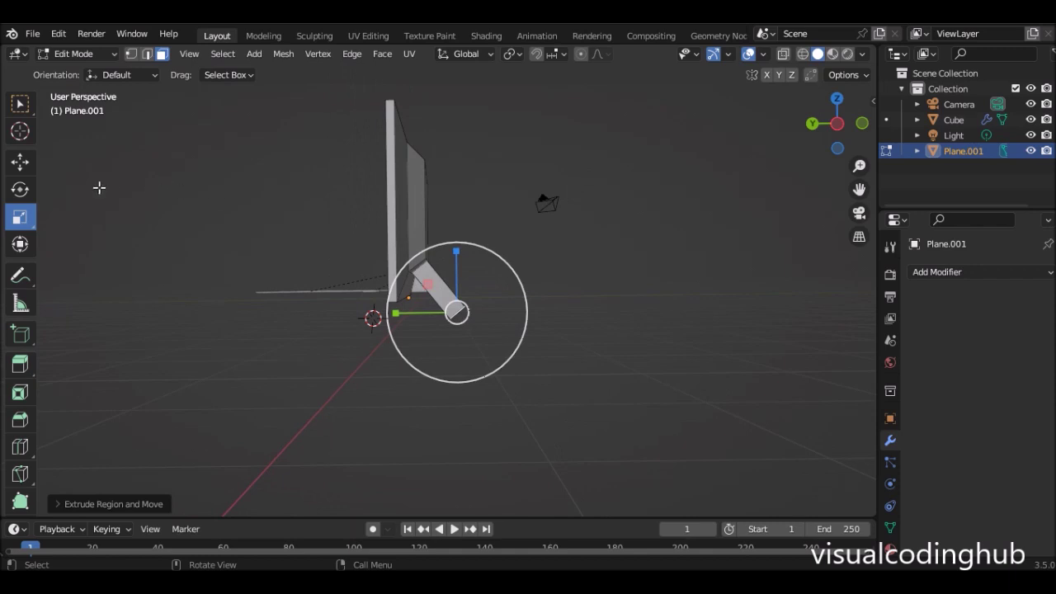
{"action": "left_click", "coordinate": [26, 171]}
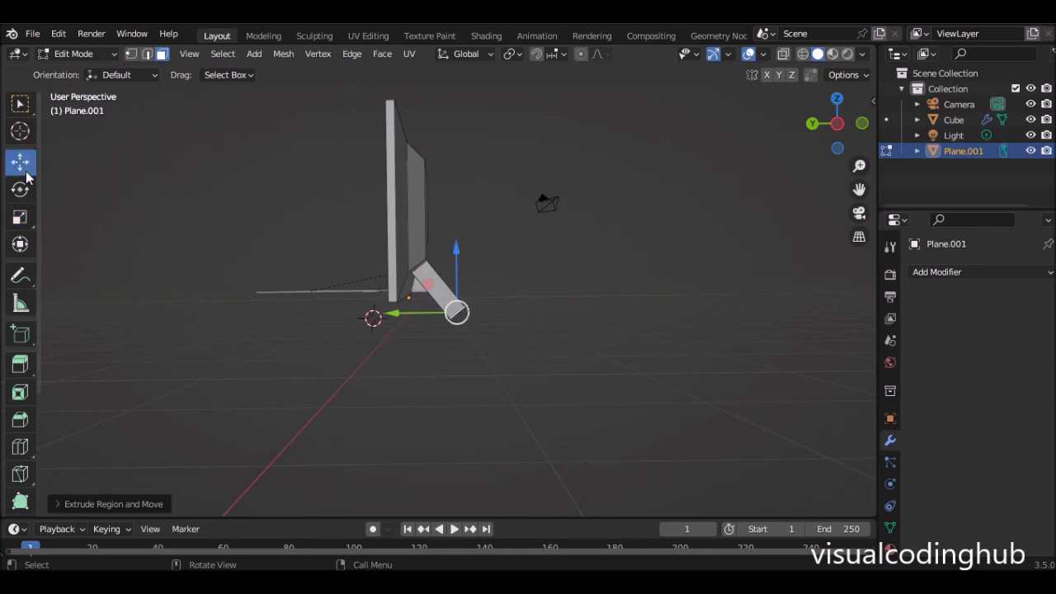
{"action": "left_click_drag", "start_coordinate": [396, 314], "coordinate": [374, 317]}
{"action": "left_click_drag", "start_coordinate": [430, 258], "coordinate": [430, 272]}
Switch to edge selection and adjust the neck's bottom edges along Z to level the end.
{"action": "middle_click_drag", "start_coordinate": [456, 285], "coordinate": [419, 366]}
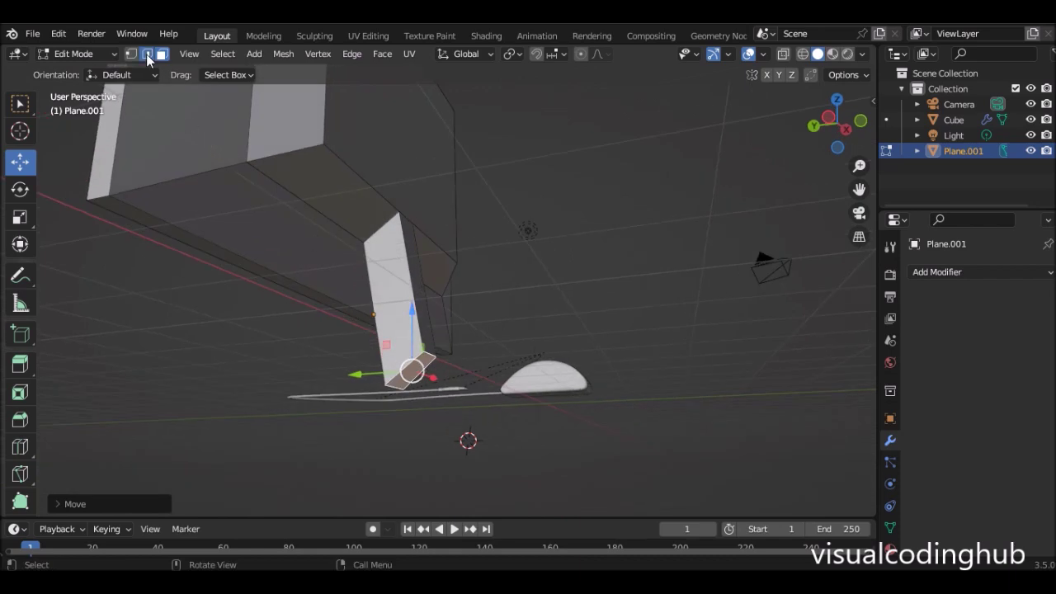
{"action": "left_click", "coordinate": [146, 56]}
{"action": "middle_click_drag", "start_coordinate": [469, 330], "coordinate": [423, 355]}
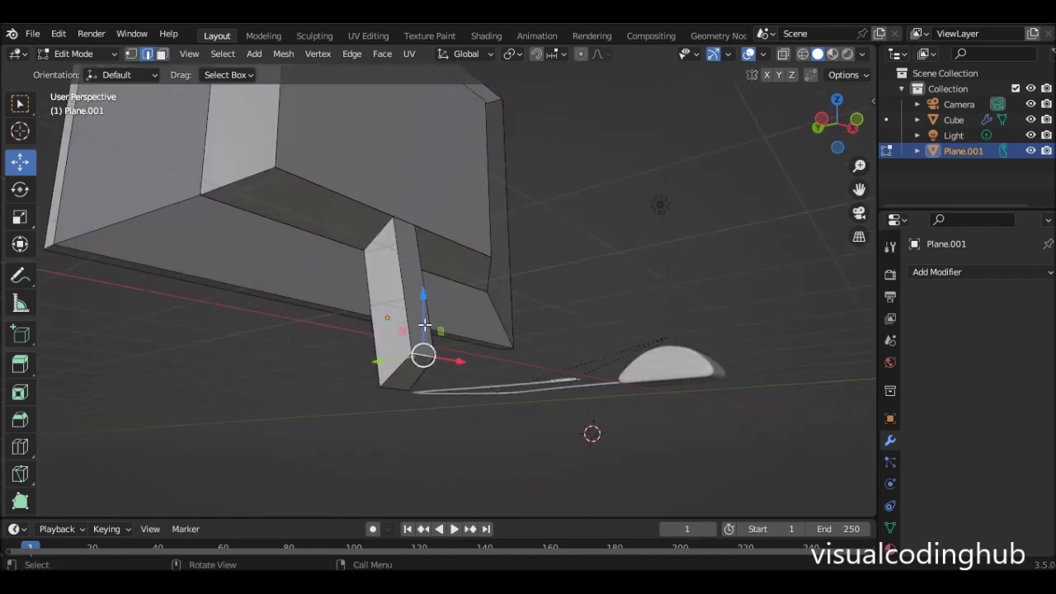
{"action": "left_click_drag", "start_coordinate": [423, 296], "coordinate": [424, 334]}
{"action": "middle_click_drag", "start_coordinate": [424, 334], "coordinate": [430, 299]}
{"action": "left_click_drag", "start_coordinate": [430, 299], "coordinate": [429, 285]}
{"action": "middle_click_drag", "start_coordinate": [429, 285], "coordinate": [467, 285]}
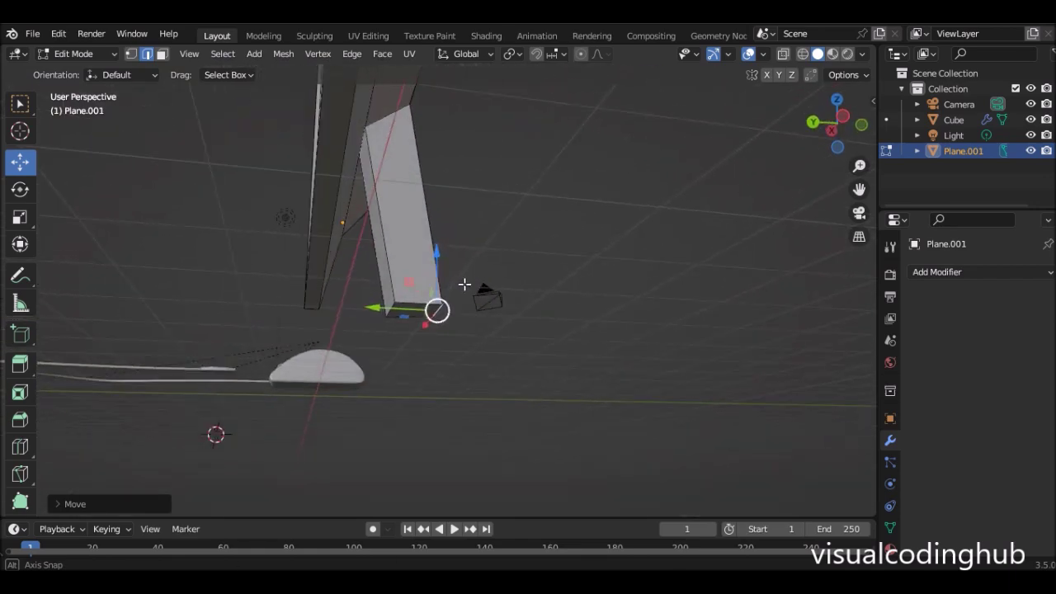
{"action": "left_click_drag", "start_coordinate": [448, 259], "coordinate": [438, 250]}
Select the neck's bottom face in face selection and adjust its height along Z.
{"action": "middle_click_drag", "start_coordinate": [438, 250], "coordinate": [226, 25]}
{"action": "left_click", "coordinate": [161, 55]}
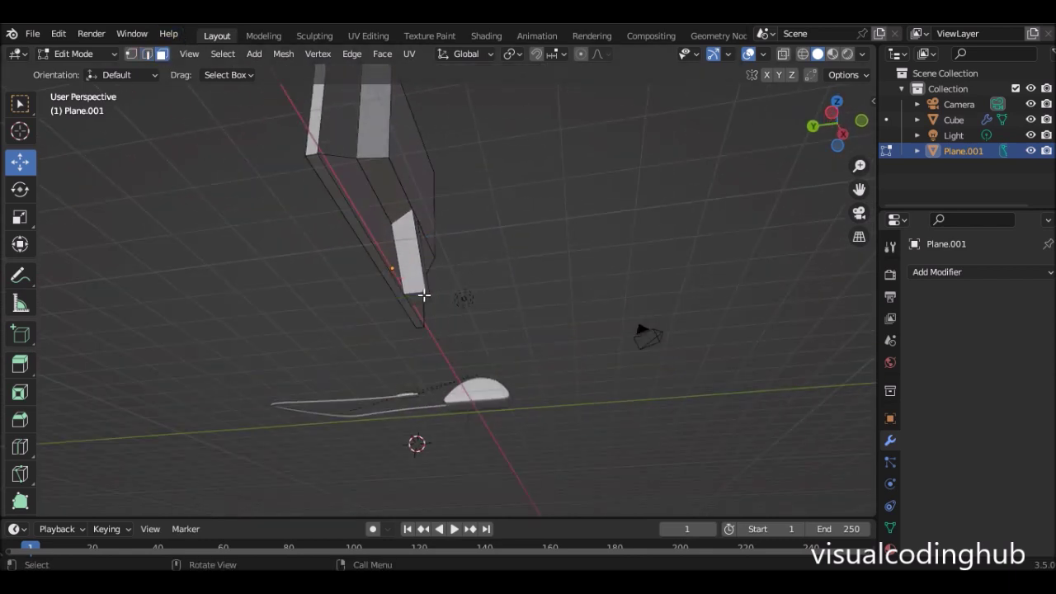
{"action": "left_click_drag", "start_coordinate": [423, 269], "coordinate": [465, 280]}
{"action": "middle_click_drag", "start_coordinate": [464, 281], "coordinate": [494, 310]}
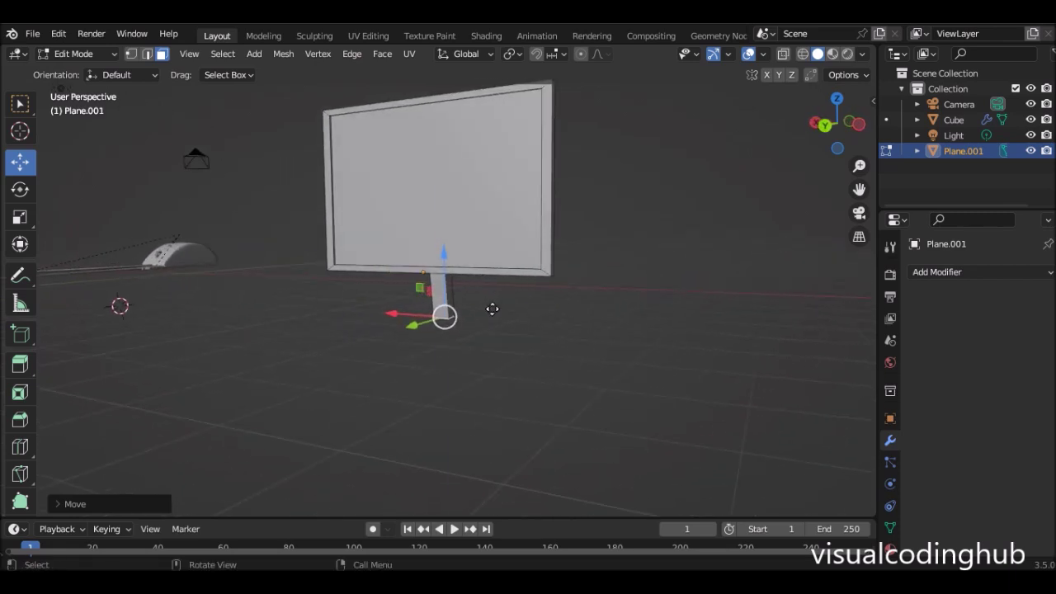
{"action": "key", "text": "g"}
{"action": "key", "text": "z"}
{"action": "key", "text": "z"}
{"action": "left_click", "coordinate": [491, 311]}
Extrude the neck's bottom face in place and scale it up uniformly into a small flared foot.
{"action": "key", "text": "e"}
{"action": "right_click", "coordinate": [497, 313]}
{"action": "key", "text": "s"}
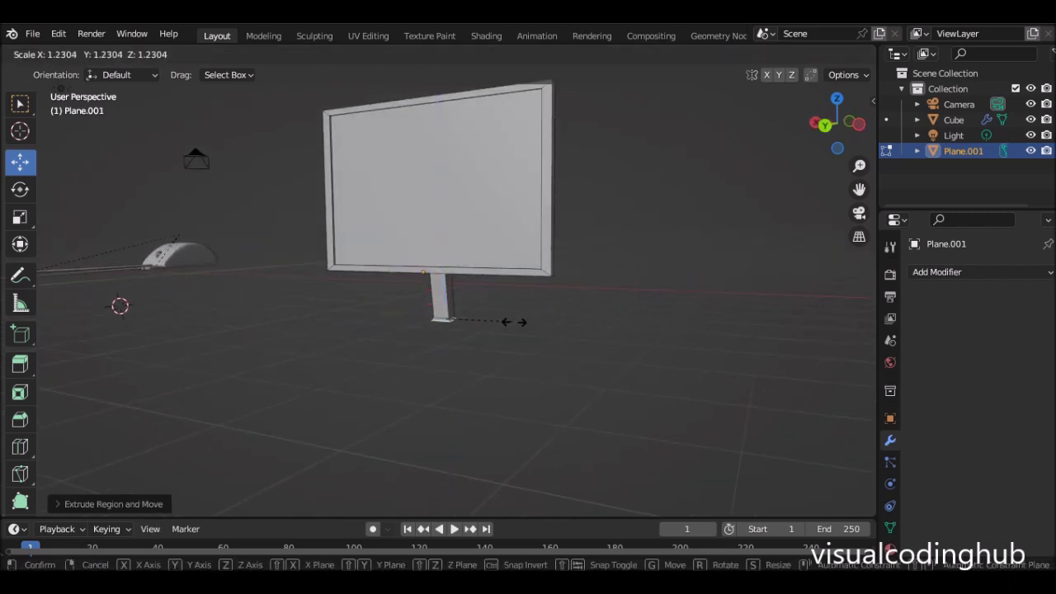
{"action": "left_click", "coordinate": [536, 329]}
{"action": "middle_click_drag", "start_coordinate": [490, 327], "coordinate": [431, 349]}
{"action": "key", "text": "Tab"}
{"action": "key", "text": "Tab"}
{"action": "scroll", "coordinate": [431, 348], "scroll_direction": "down", "scroll_amount": 3}
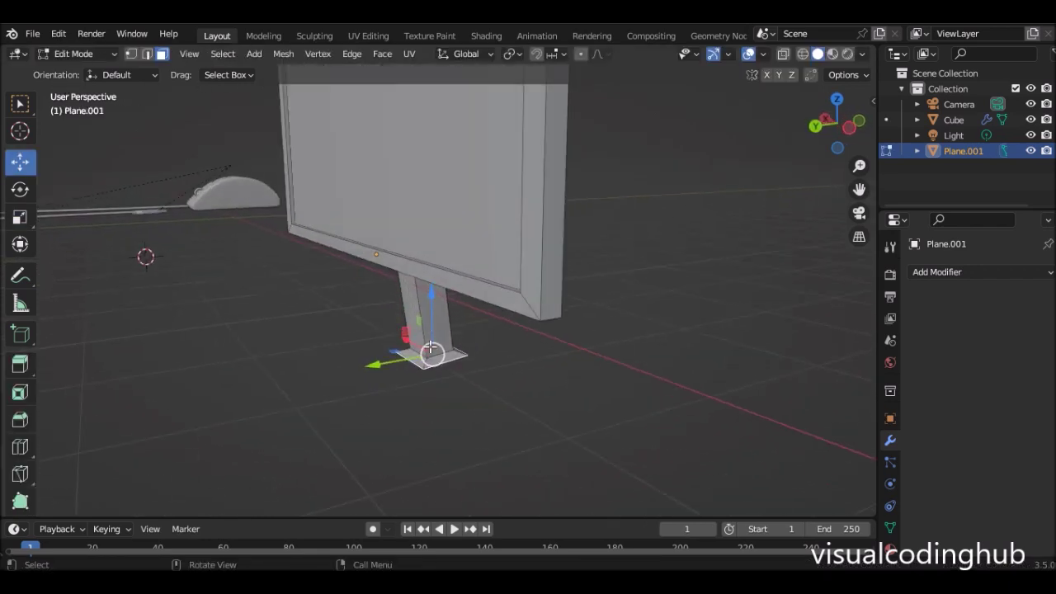
Place the 3D cursor at the stand's foot and add a mesh circle there.
{"action": "middle_click_drag", "start_coordinate": [488, 326], "coordinate": [389, 329]}
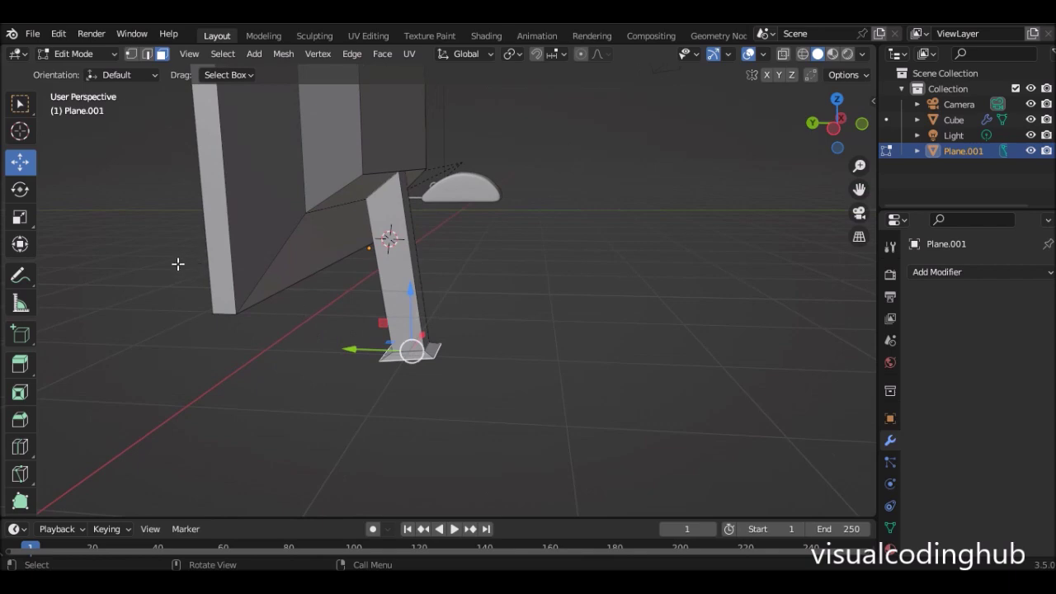
{"action": "left_click", "coordinate": [19, 130]}
{"action": "middle_click_drag", "start_coordinate": [423, 364], "coordinate": [514, 358]}
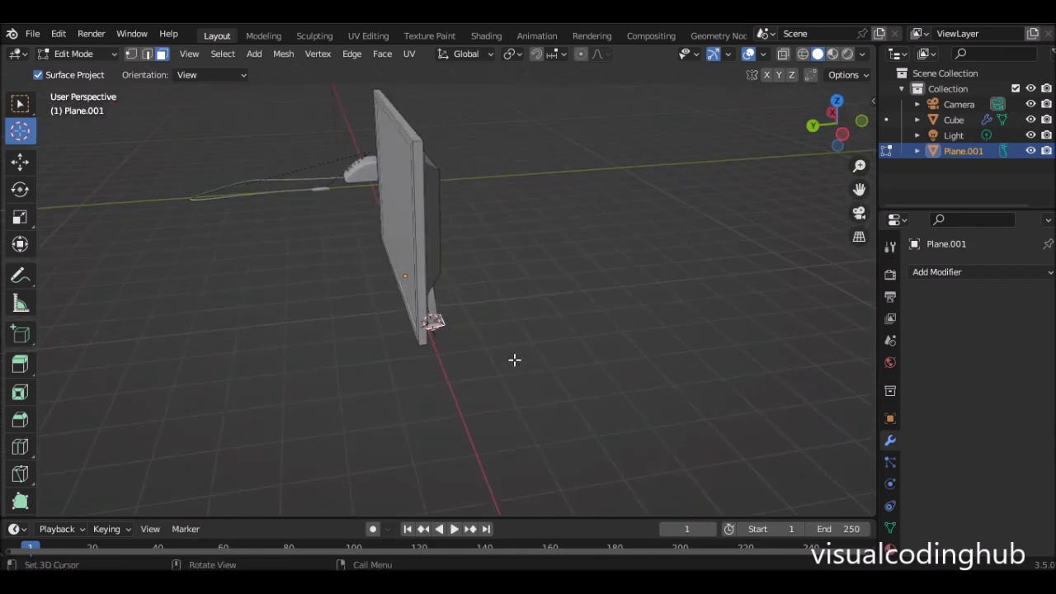
{"action": "key", "text": "shift+a"}
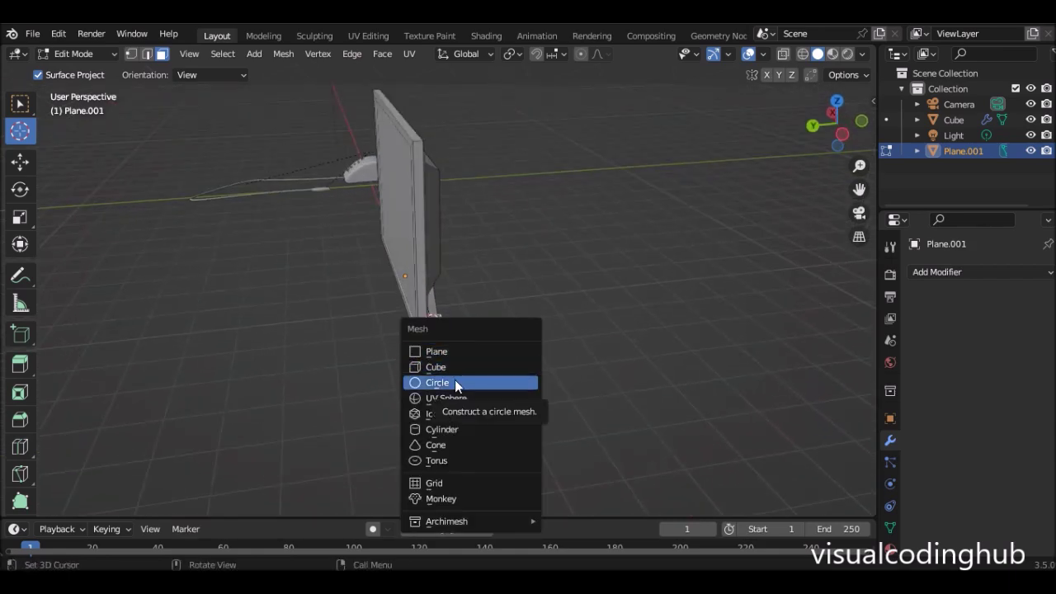
{"action": "left_click", "coordinate": [455, 382]}
Scale the new circle up to a wide ring around the stand's foot and shift it along Y toward the screen.
{"action": "middle_click_drag", "start_coordinate": [484, 355], "coordinate": [463, 335]}
{"action": "key", "text": "s"}
{"action": "left_click", "coordinate": [489, 329]}
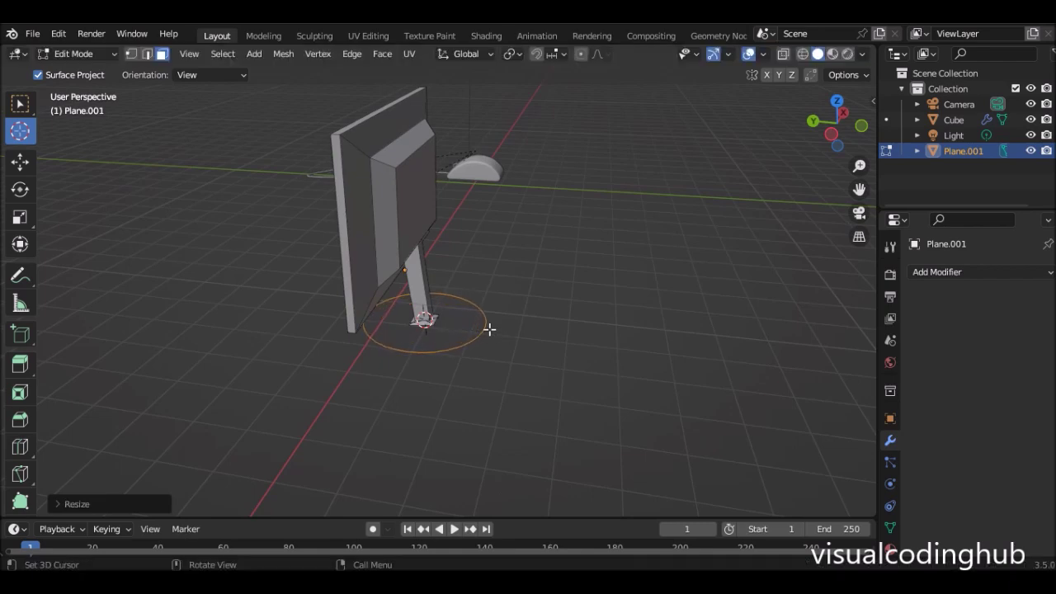
{"action": "left_click", "coordinate": [21, 162]}
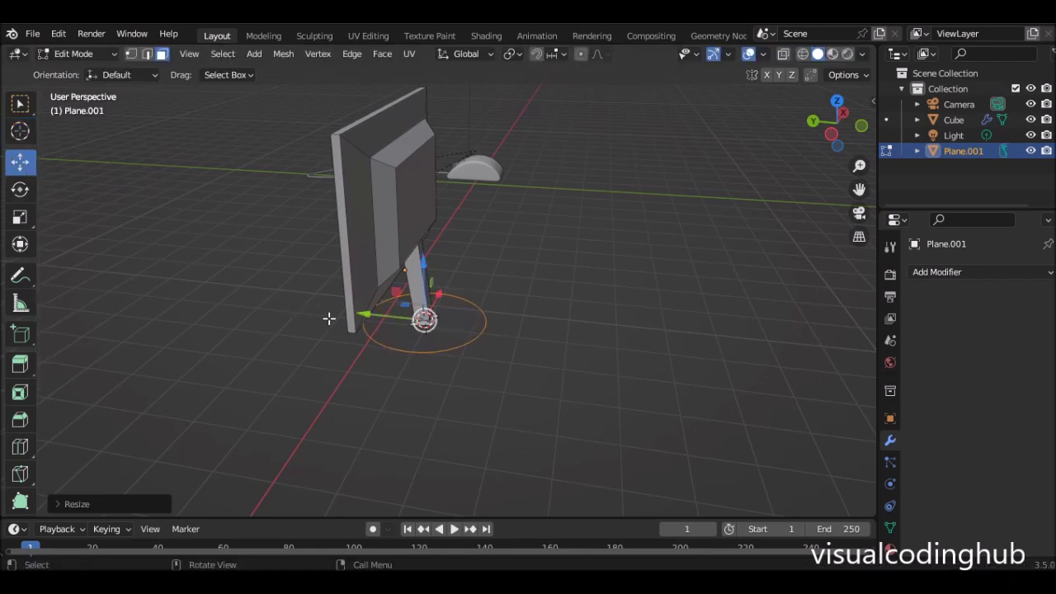
{"action": "left_click_drag", "start_coordinate": [376, 316], "coordinate": [360, 314]}
Refine the circle's size around the stand's foot with two further uniform scalings.
{"action": "middle_click_drag", "start_coordinate": [360, 314], "coordinate": [482, 319]}
{"action": "key", "text": "s"}
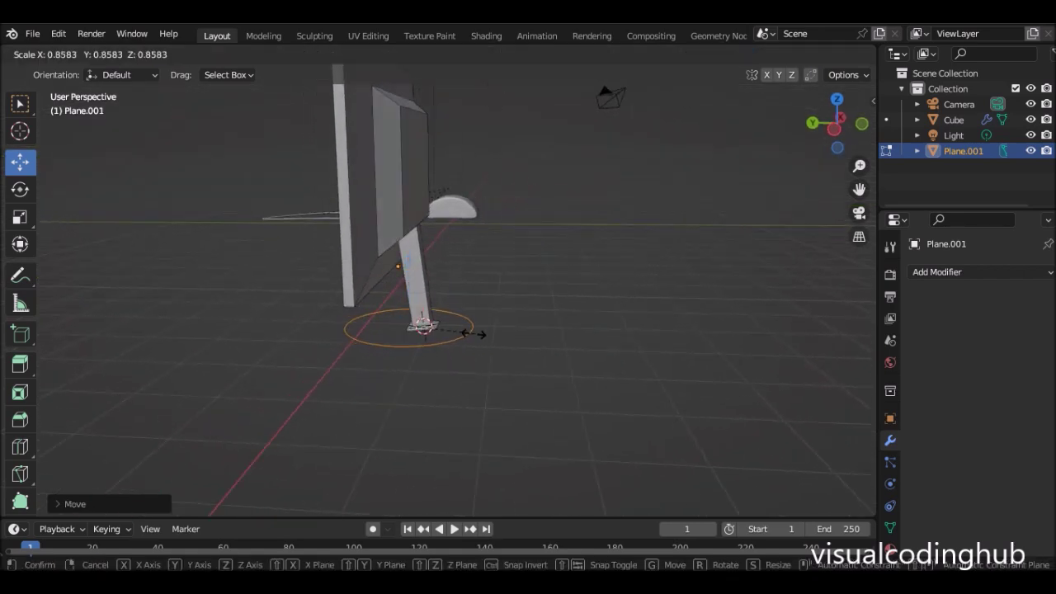
{"action": "left_click", "coordinate": [462, 331]}
{"action": "middle_click_drag", "start_coordinate": [464, 329], "coordinate": [413, 305]}
{"action": "key", "text": "s"}
{"action": "left_click", "coordinate": [503, 346]}
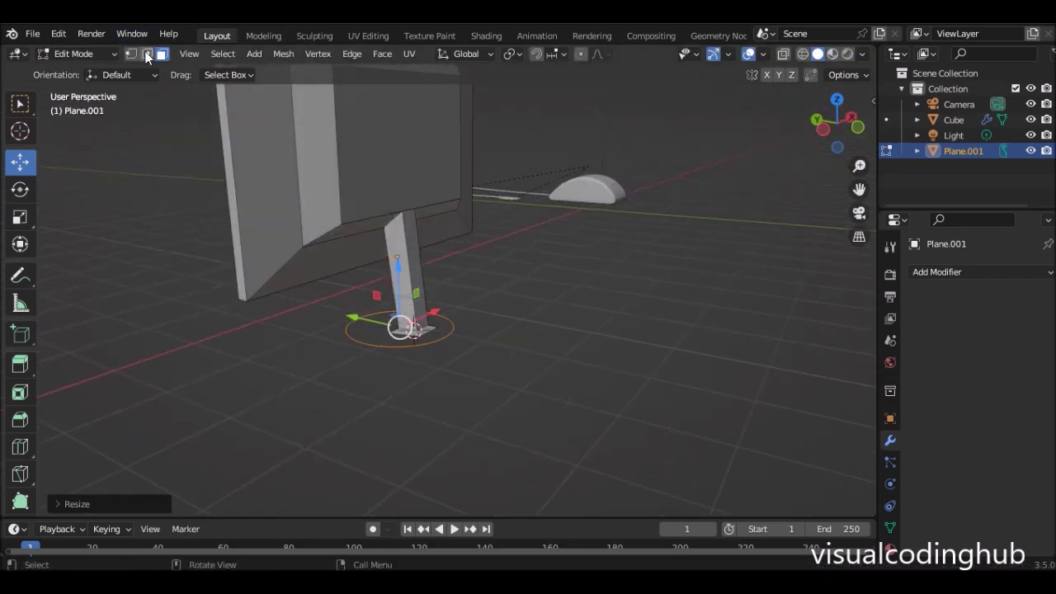
Switch to edge selection and fill the circle with a face to form the base plate.
{"action": "left_click", "coordinate": [147, 55]}
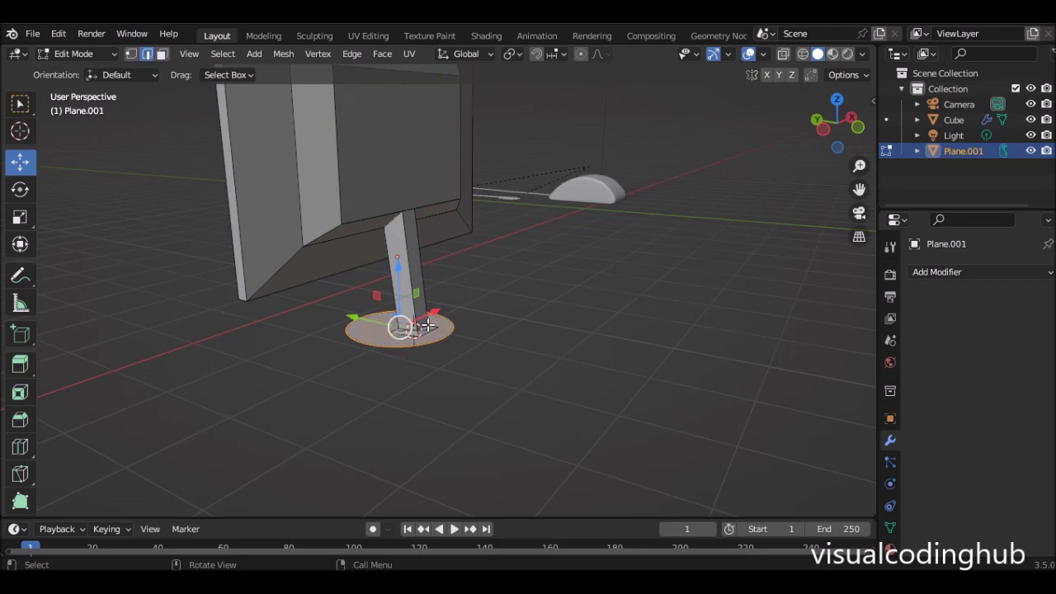
{"action": "middle_click_drag", "start_coordinate": [405, 325], "coordinate": [484, 292]}
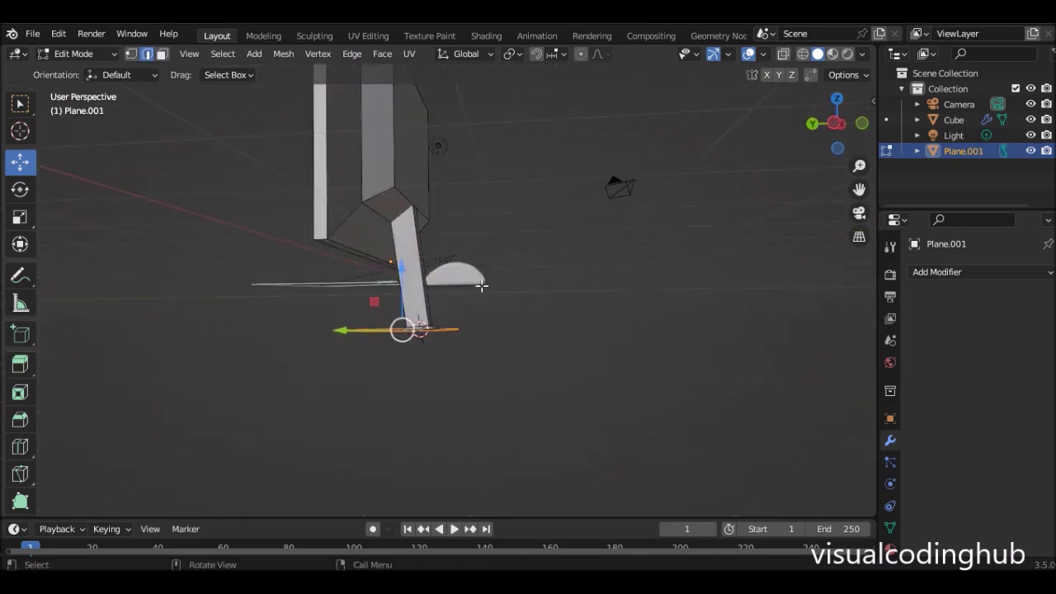
{"action": "middle_click_drag", "start_coordinate": [446, 240], "coordinate": [428, 319]}
{"action": "key", "text": "Tab"}
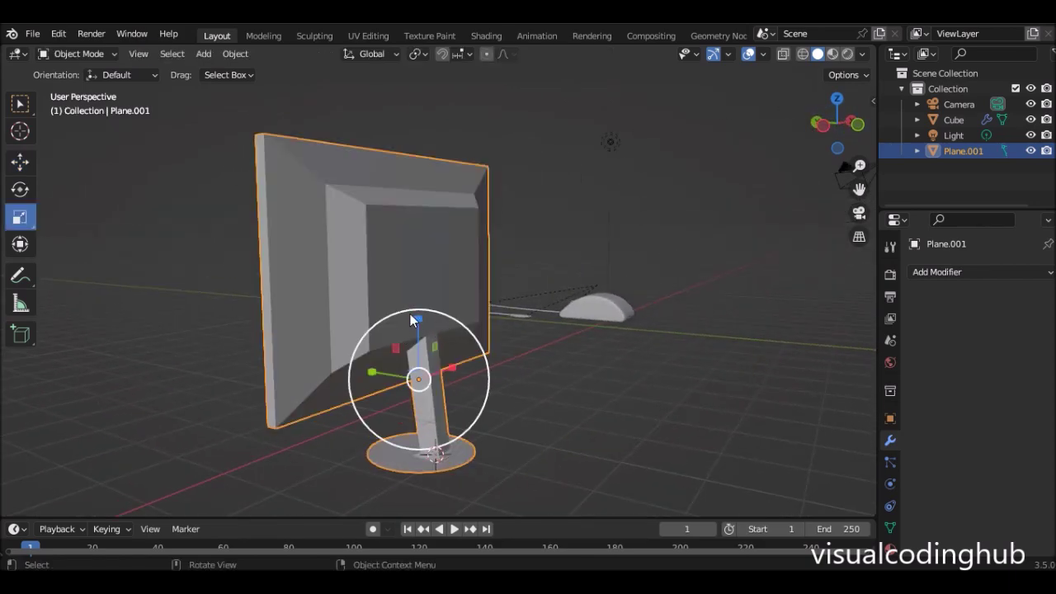
{"action": "key", "text": "g"}
{"action": "key", "text": "Escape"}
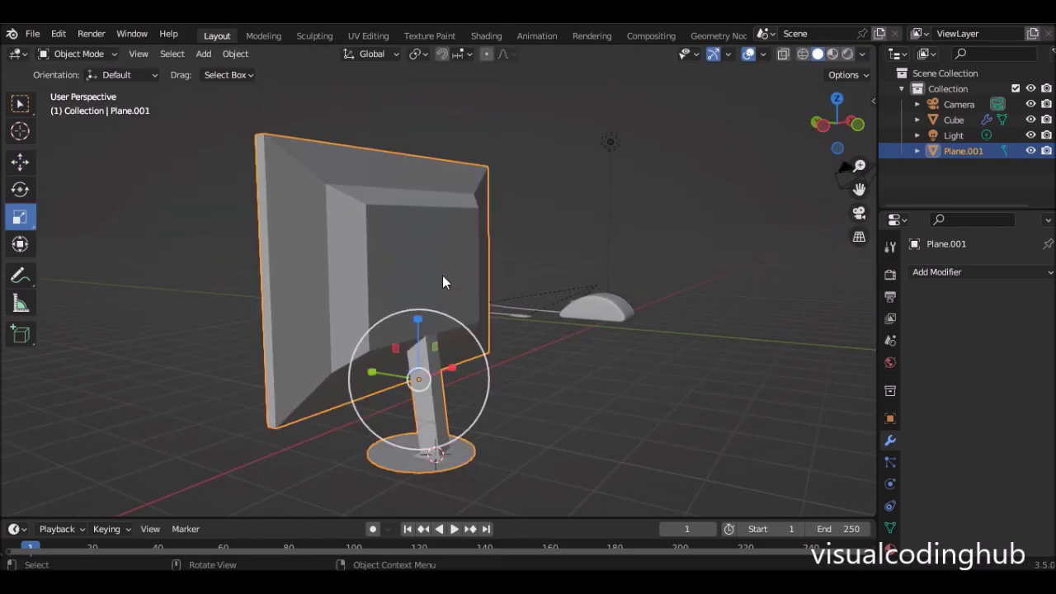
{"action": "key", "text": "Tab"}
Extrude the circular base face downward by about 0.13 m to give the base thickness.
{"action": "middle_click_drag", "start_coordinate": [460, 319], "coordinate": [459, 263]}
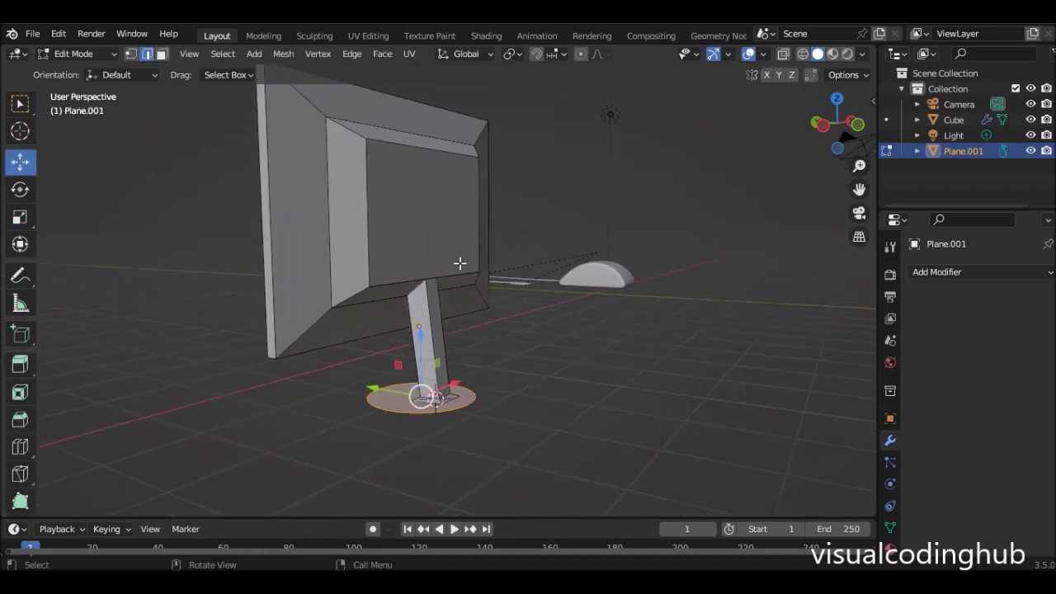
{"action": "key", "text": "e"}
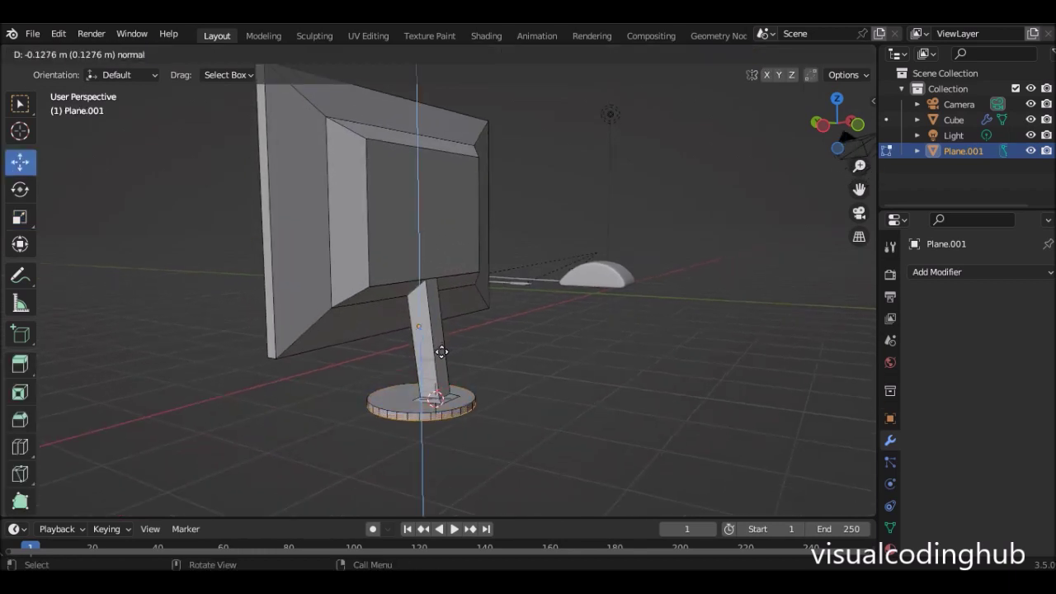
{"action": "left_click", "coordinate": [441, 352]}
Add a centred loop cut around the base disc's side and scale it outward by about 1.04 for a bulged rim.
{"action": "middle_click_drag", "start_coordinate": [465, 355], "coordinate": [457, 316]}
{"action": "key", "text": "ctrl+r"}
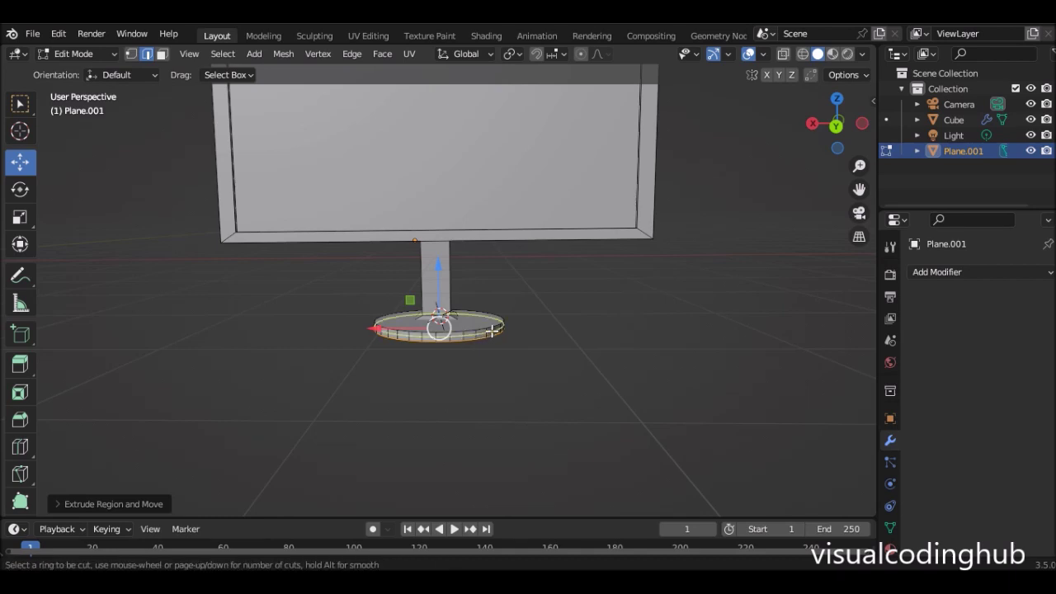
{"action": "left_click", "coordinate": [492, 331]}
{"action": "right_click", "coordinate": [492, 331]}
{"action": "middle_click_drag", "start_coordinate": [510, 332], "coordinate": [523, 297], "text": "shift"}
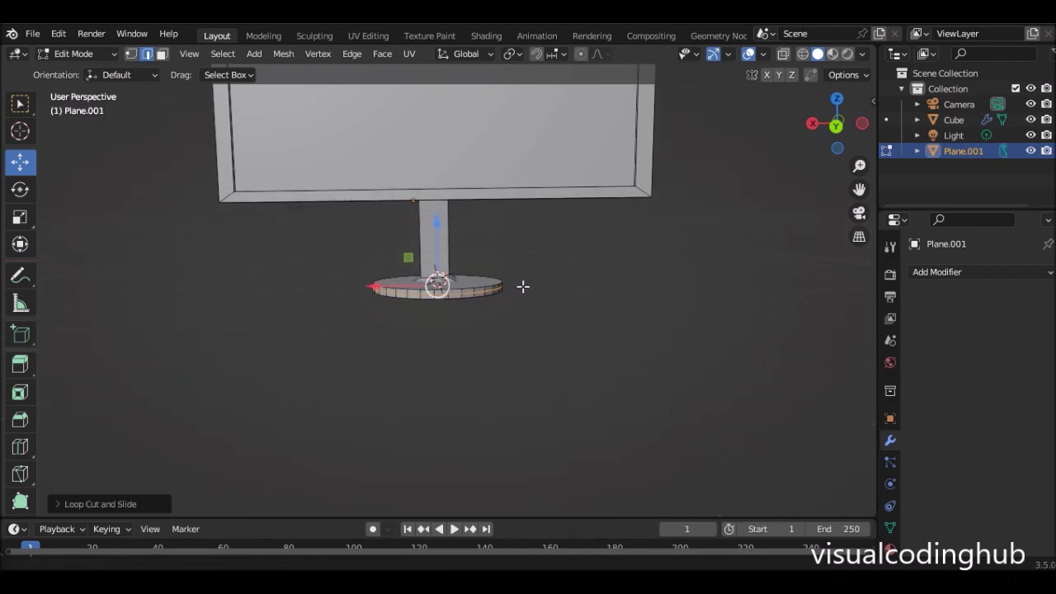
{"action": "scroll", "coordinate": [523, 297], "scroll_direction": "up", "scroll_amount": 5}
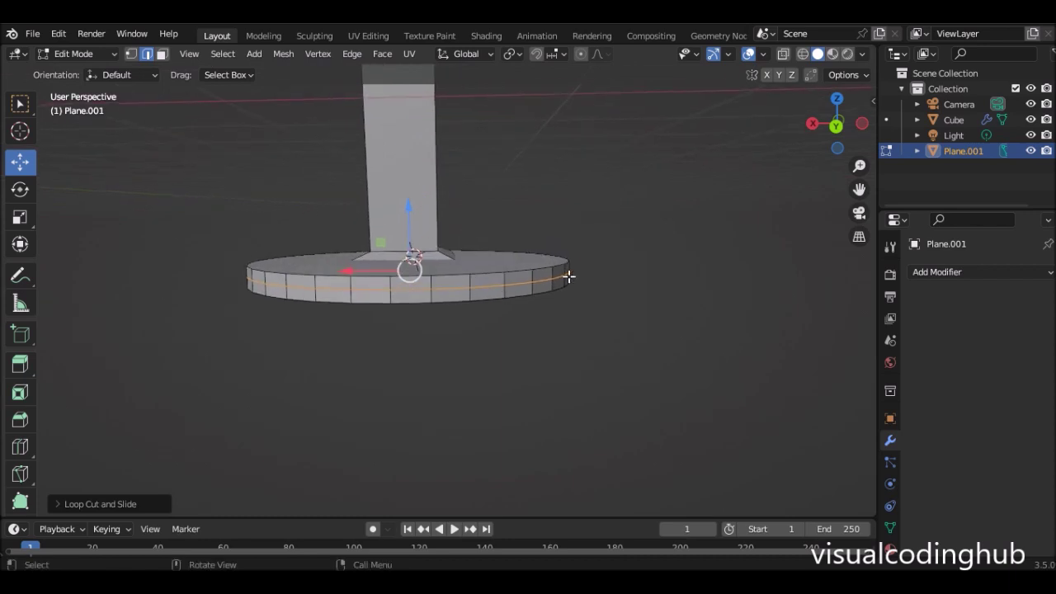
{"action": "key", "text": "s"}
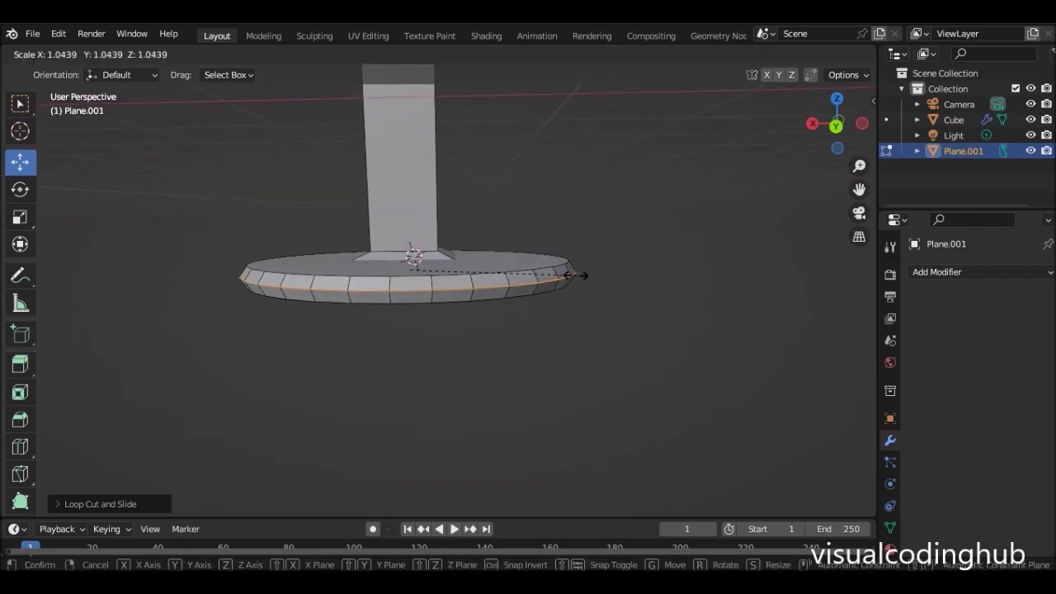
{"action": "left_click", "coordinate": [577, 275]}
Return to Object Mode and add a Bevel modifier to the monitor.
{"action": "key", "text": "Tab"}
{"action": "scroll", "coordinate": [570, 268], "scroll_direction": "down", "scroll_amount": 6}
{"action": "middle_click_drag", "start_coordinate": [552, 294], "coordinate": [622, 268]}
{"action": "scroll", "coordinate": [507, 227], "scroll_direction": "down", "scroll_amount": 4}
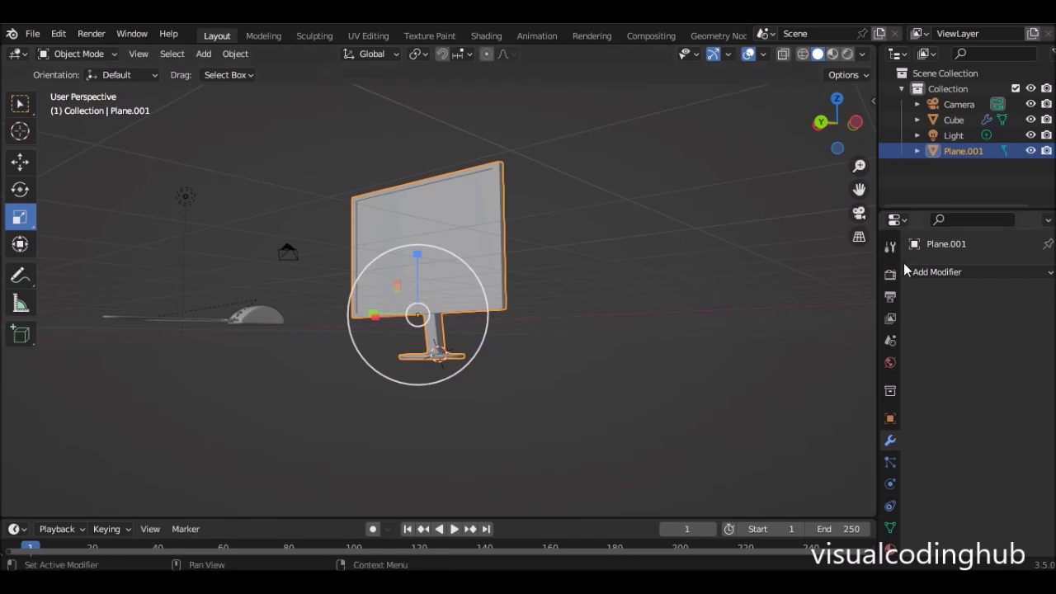
{"action": "left_click", "coordinate": [930, 271]}
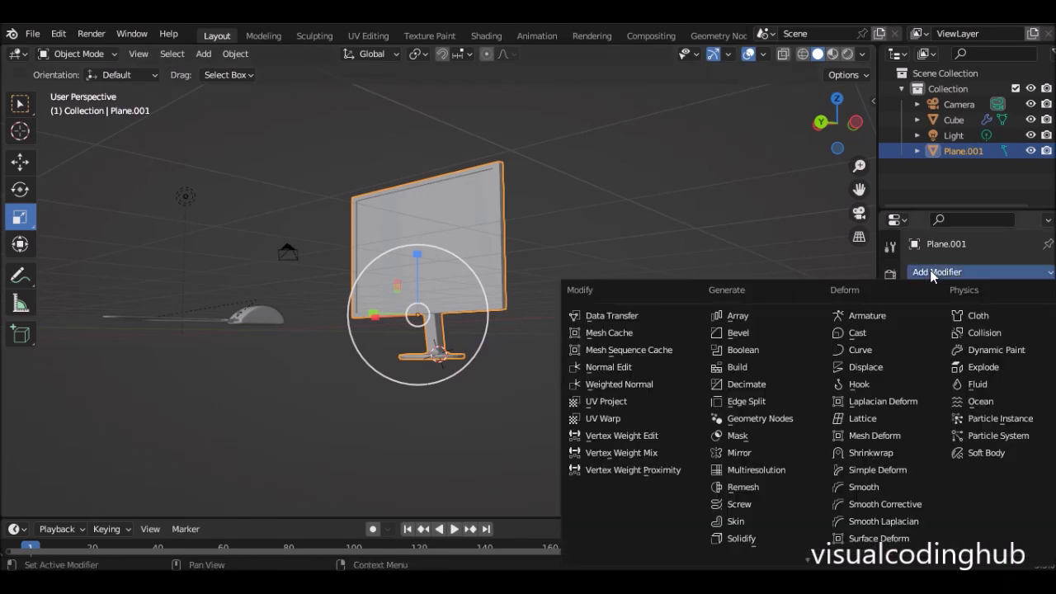
{"action": "left_click", "coordinate": [762, 333]}
Set the monitor's bevel to an amount of 0.04 m with 4 segments.
{"action": "middle_click_drag", "start_coordinate": [709, 321], "coordinate": [562, 295]}
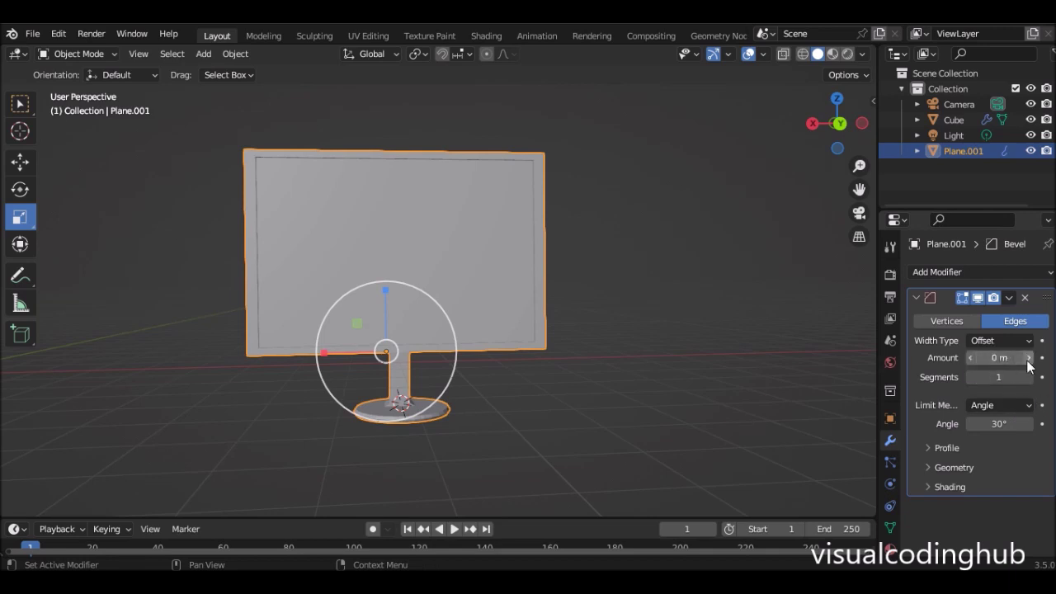
{"action": "left_click_drag", "start_coordinate": [998, 357], "coordinate": [1023, 357]}
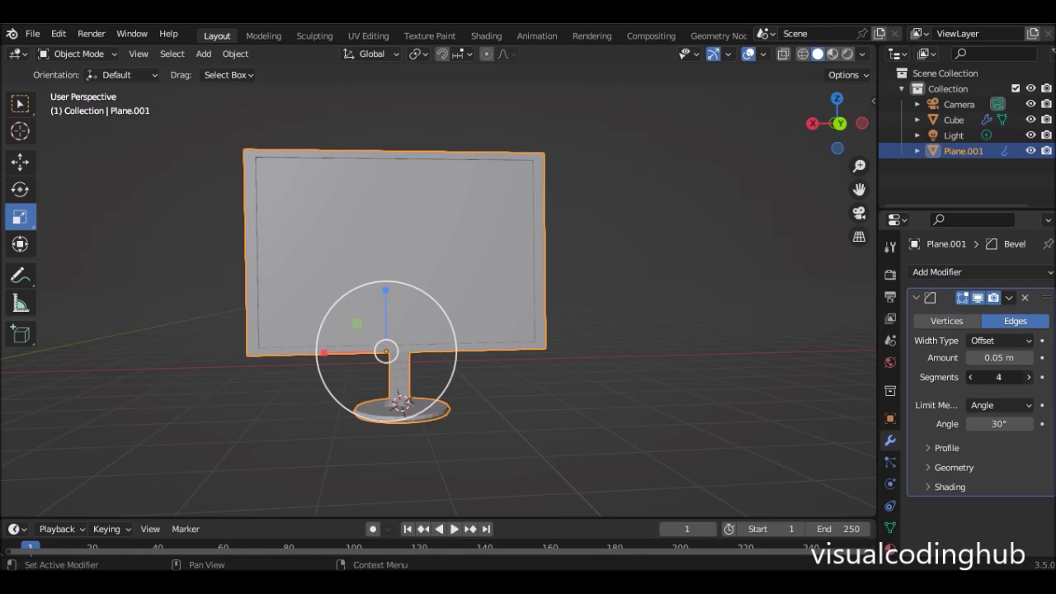
{"action": "left_click", "coordinate": [973, 358]}
Apply the monitor's object transform so the bevel follows its real proportions.
{"action": "middle_click_drag", "start_coordinate": [565, 271], "coordinate": [522, 242]}
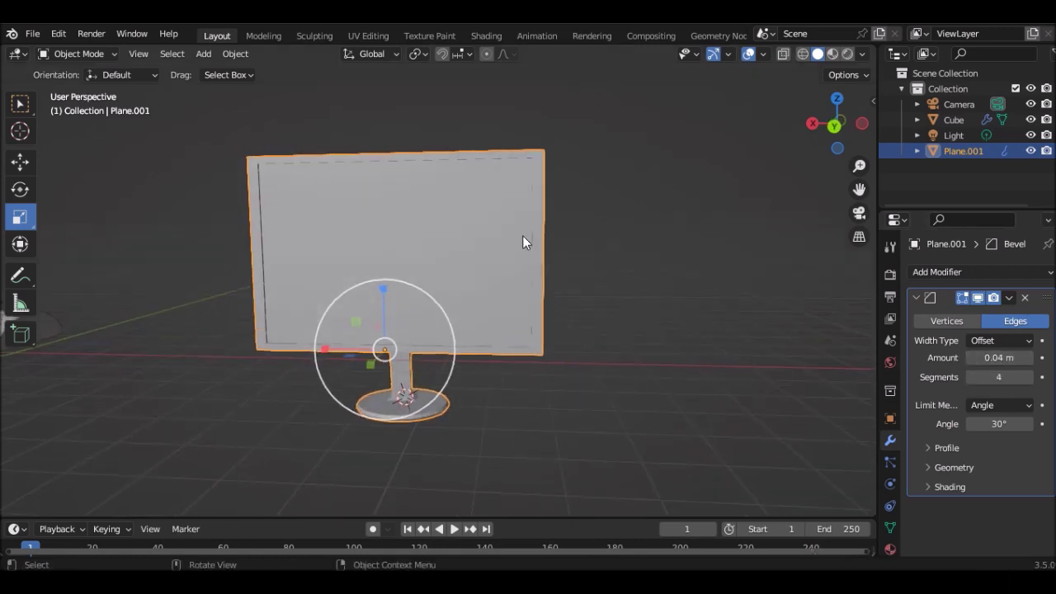
{"action": "key", "text": "ctrl+a"}
{"action": "left_click", "coordinate": [464, 241]}
Move the monitor along X toward the mouse and raise it along Z.
{"action": "middle_click_drag", "start_coordinate": [465, 243], "coordinate": [188, 238]}
{"action": "left_click", "coordinate": [31, 163]}
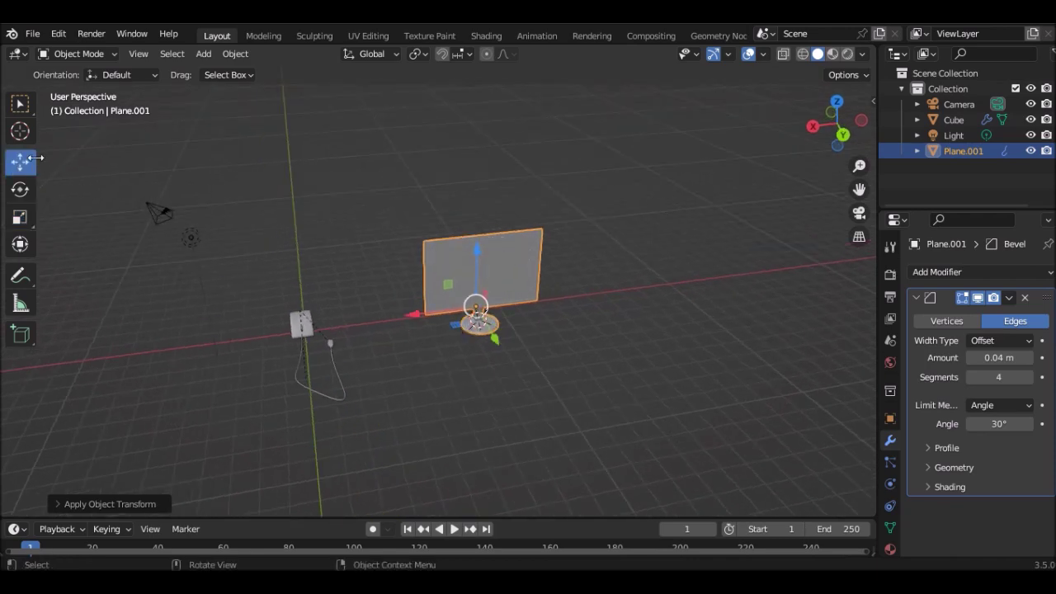
{"action": "left_click_drag", "start_coordinate": [425, 320], "coordinate": [356, 328]}
{"action": "middle_click_drag", "start_coordinate": [356, 328], "coordinate": [421, 259]}
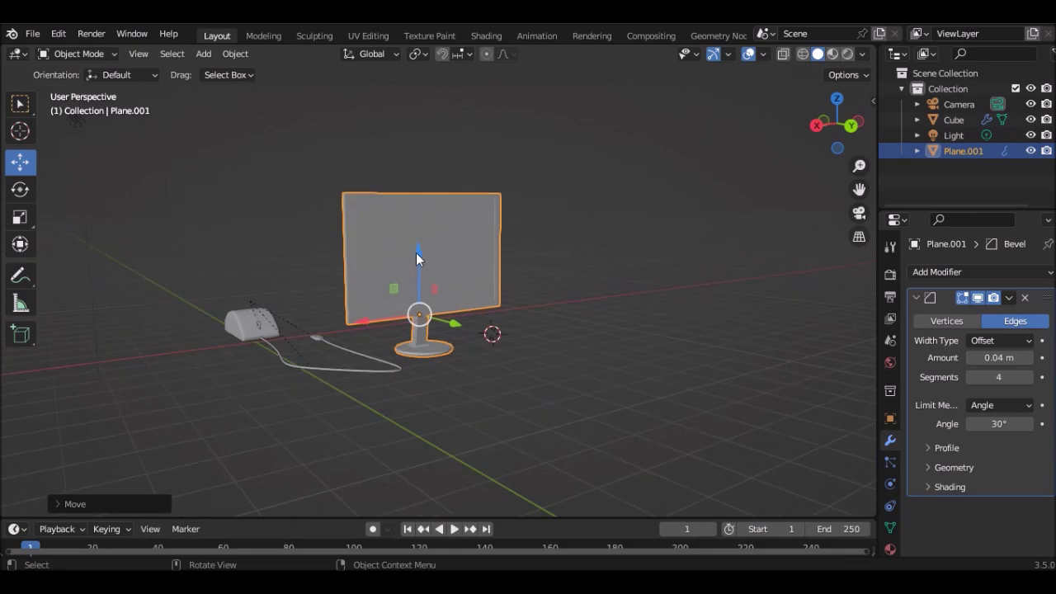
{"action": "left_click_drag", "start_coordinate": [418, 246], "coordinate": [421, 202]}
{"action": "middle_click_drag", "start_coordinate": [464, 244], "coordinate": [463, 302]}
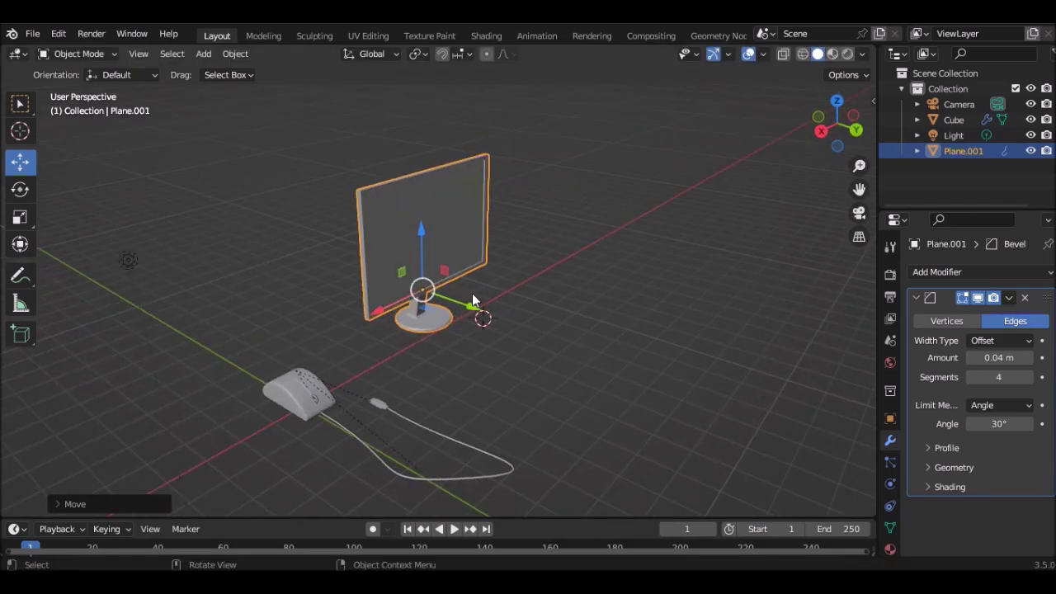